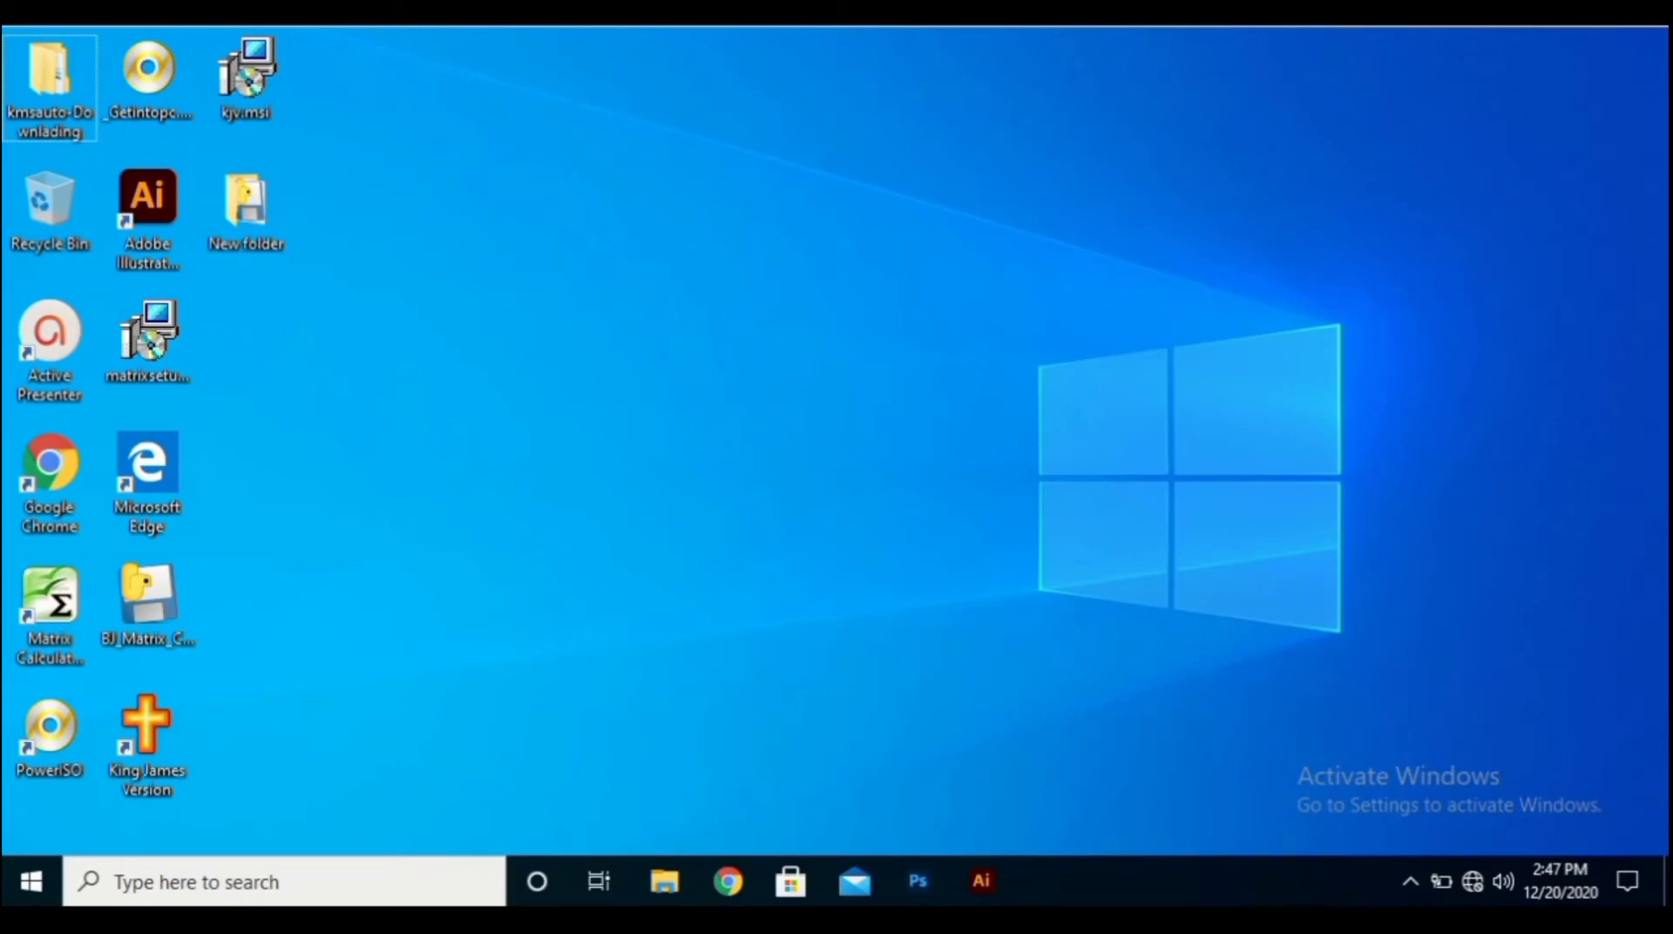
Refresh the desktop, then search the Start menu for 'word' and launch Word 2016.
{"action": "right_click", "coordinate": [381, 250]}
{"action": "left_click", "coordinate": [468, 321]}
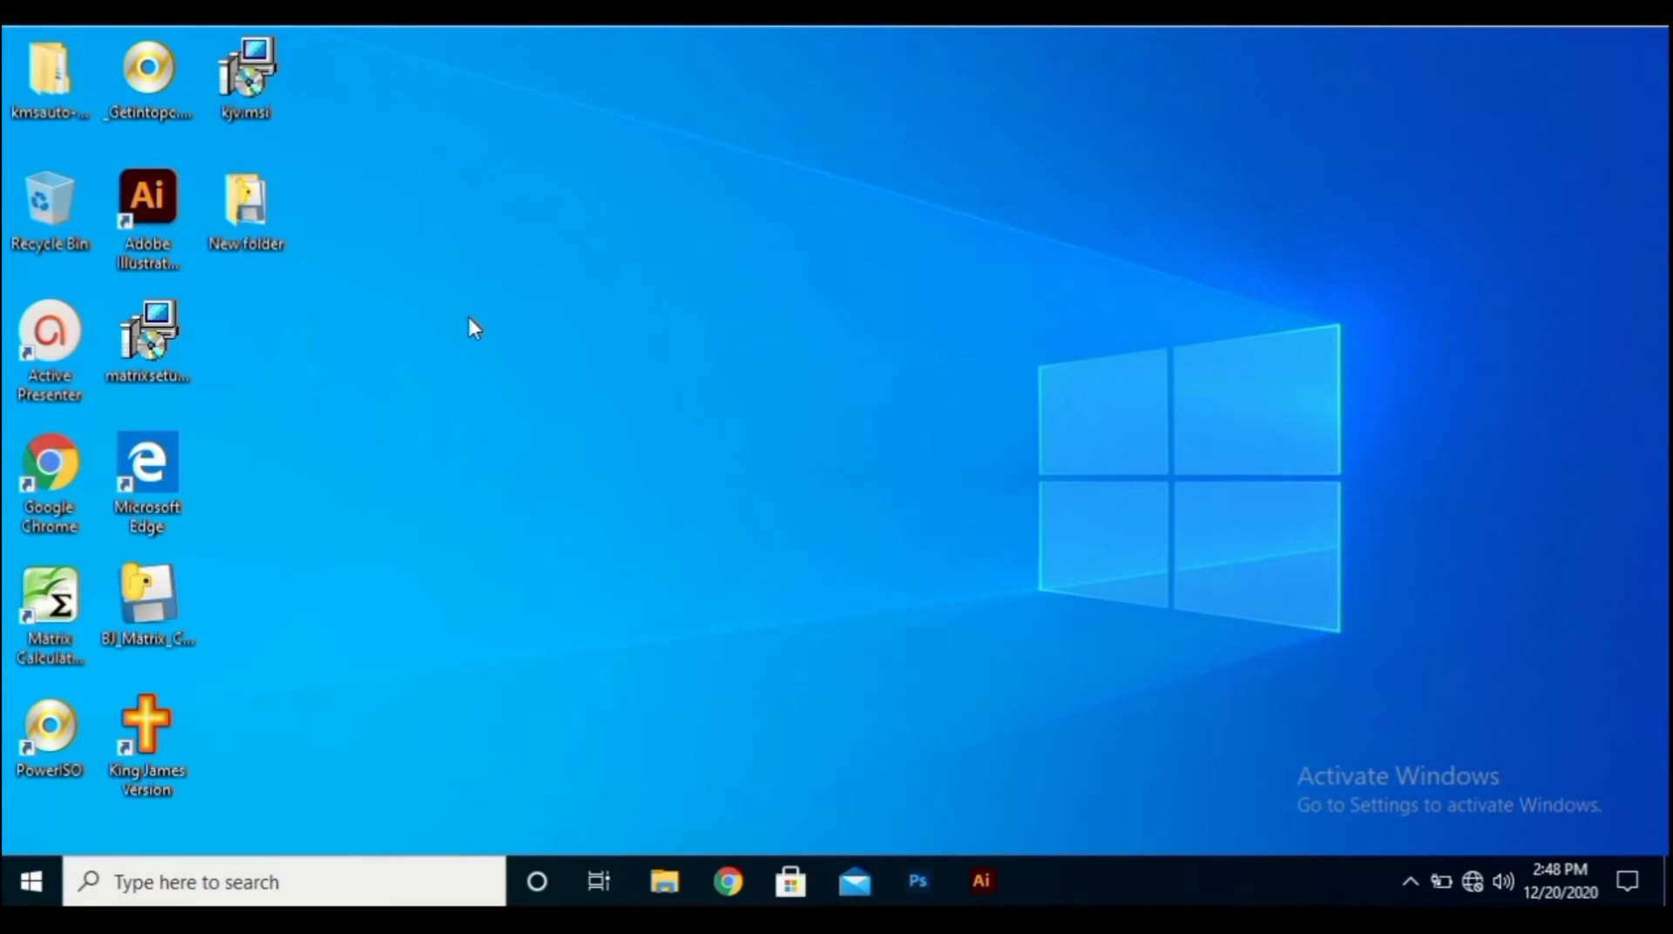
{"action": "left_click", "coordinate": [53, 879]}
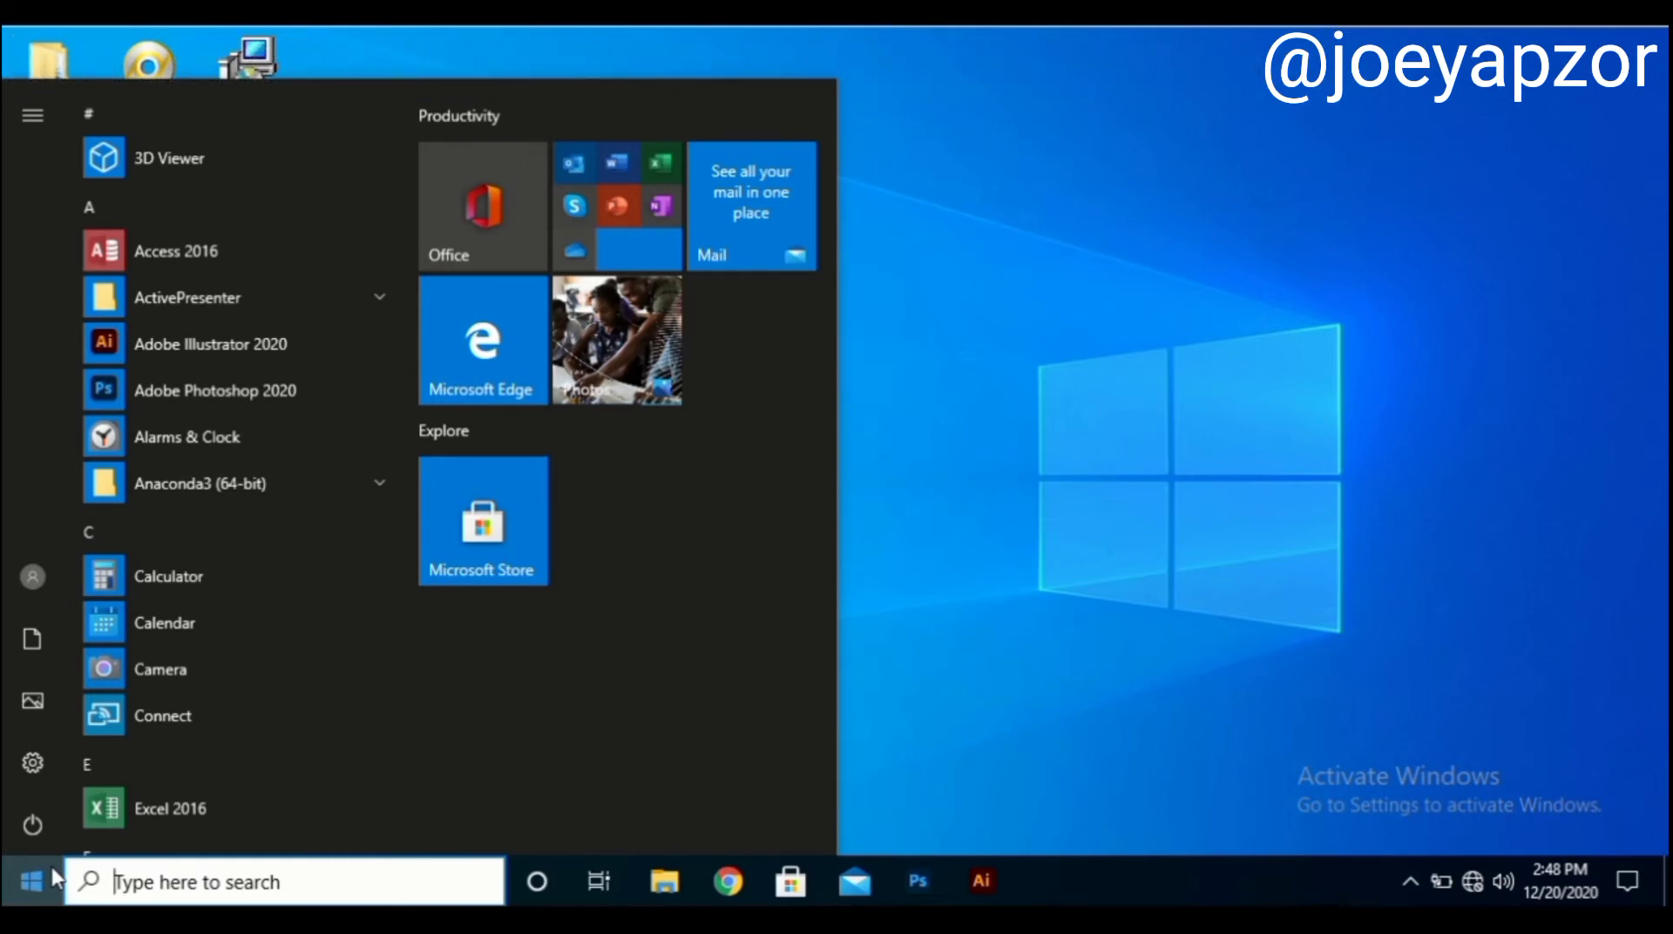
{"action": "type", "text": "word"}
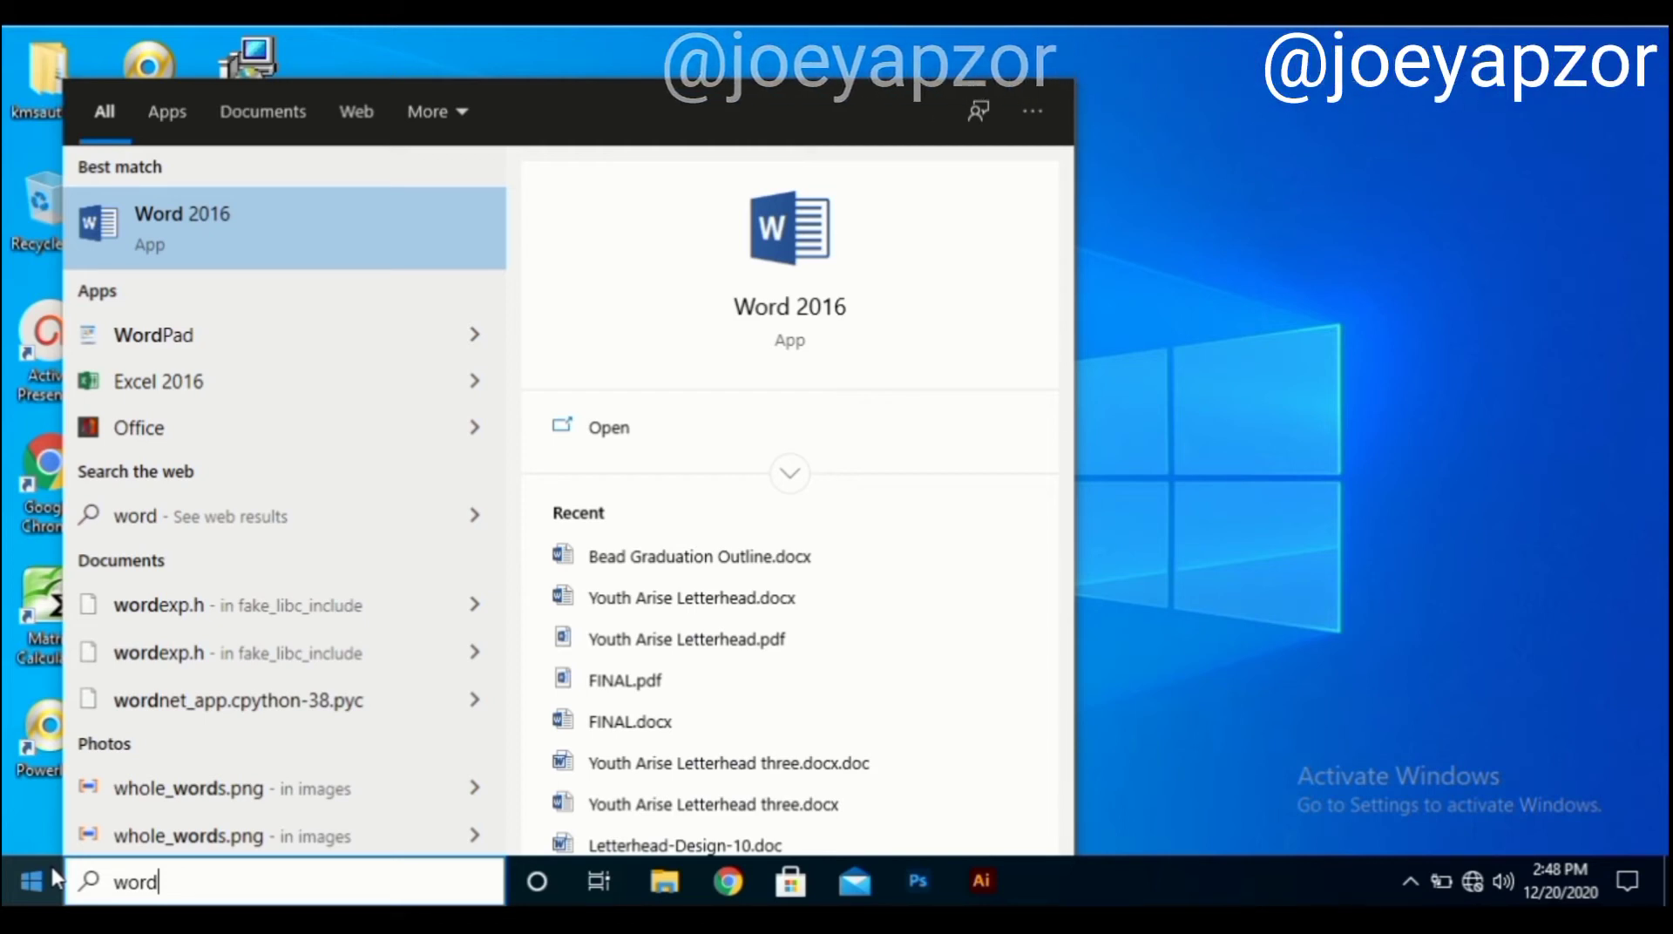
{"action": "key", "text": "Return"}
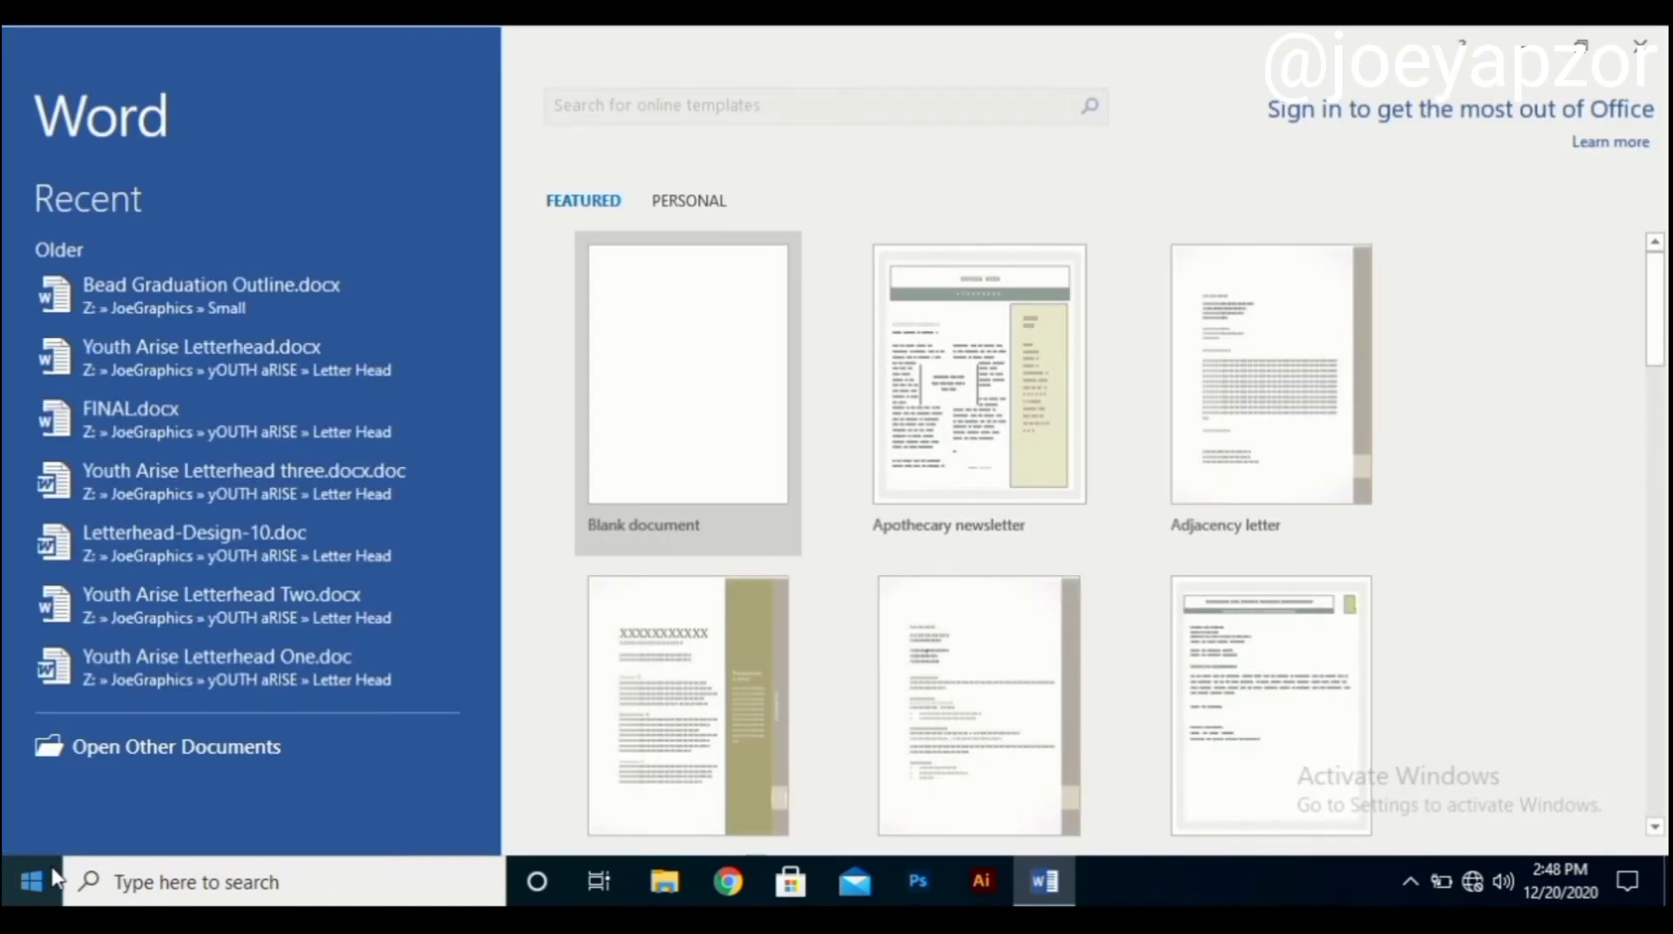
Open a new blank document, Document1, from the Word template gallery.
{"action": "scroll", "coordinate": [979, 767], "scroll_direction": "down", "scroll_amount": 3}
{"action": "scroll", "coordinate": [1055, 693], "scroll_direction": "up", "scroll_amount": 3}
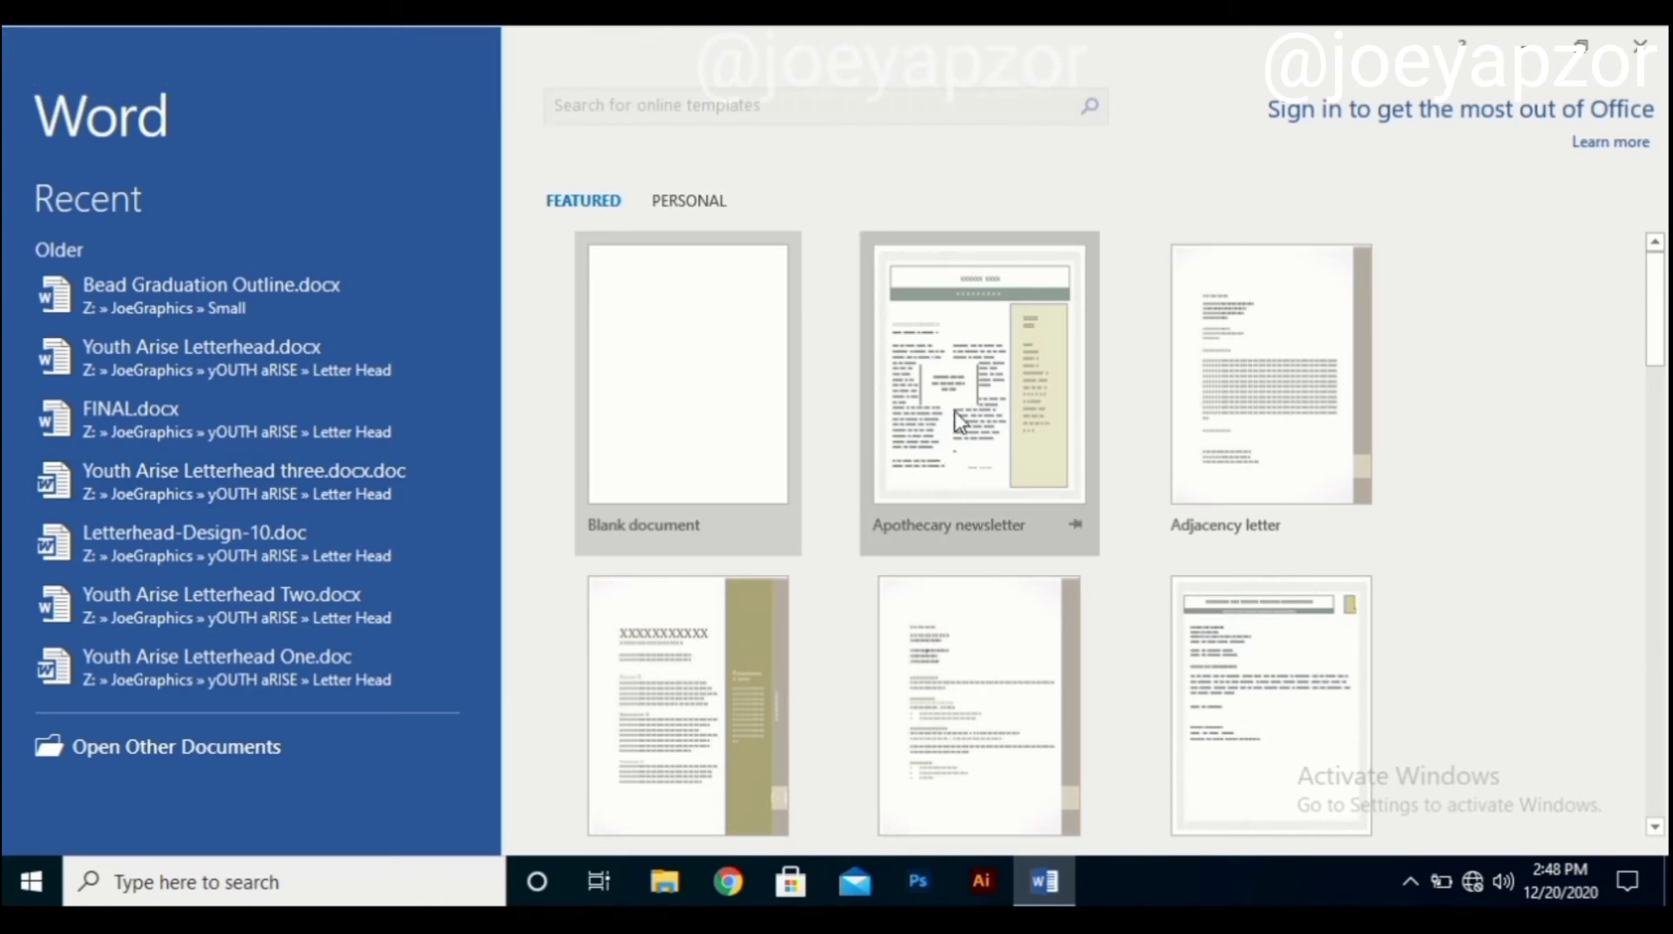
{"action": "scroll", "coordinate": [1002, 689], "scroll_direction": "down", "scroll_amount": 3}
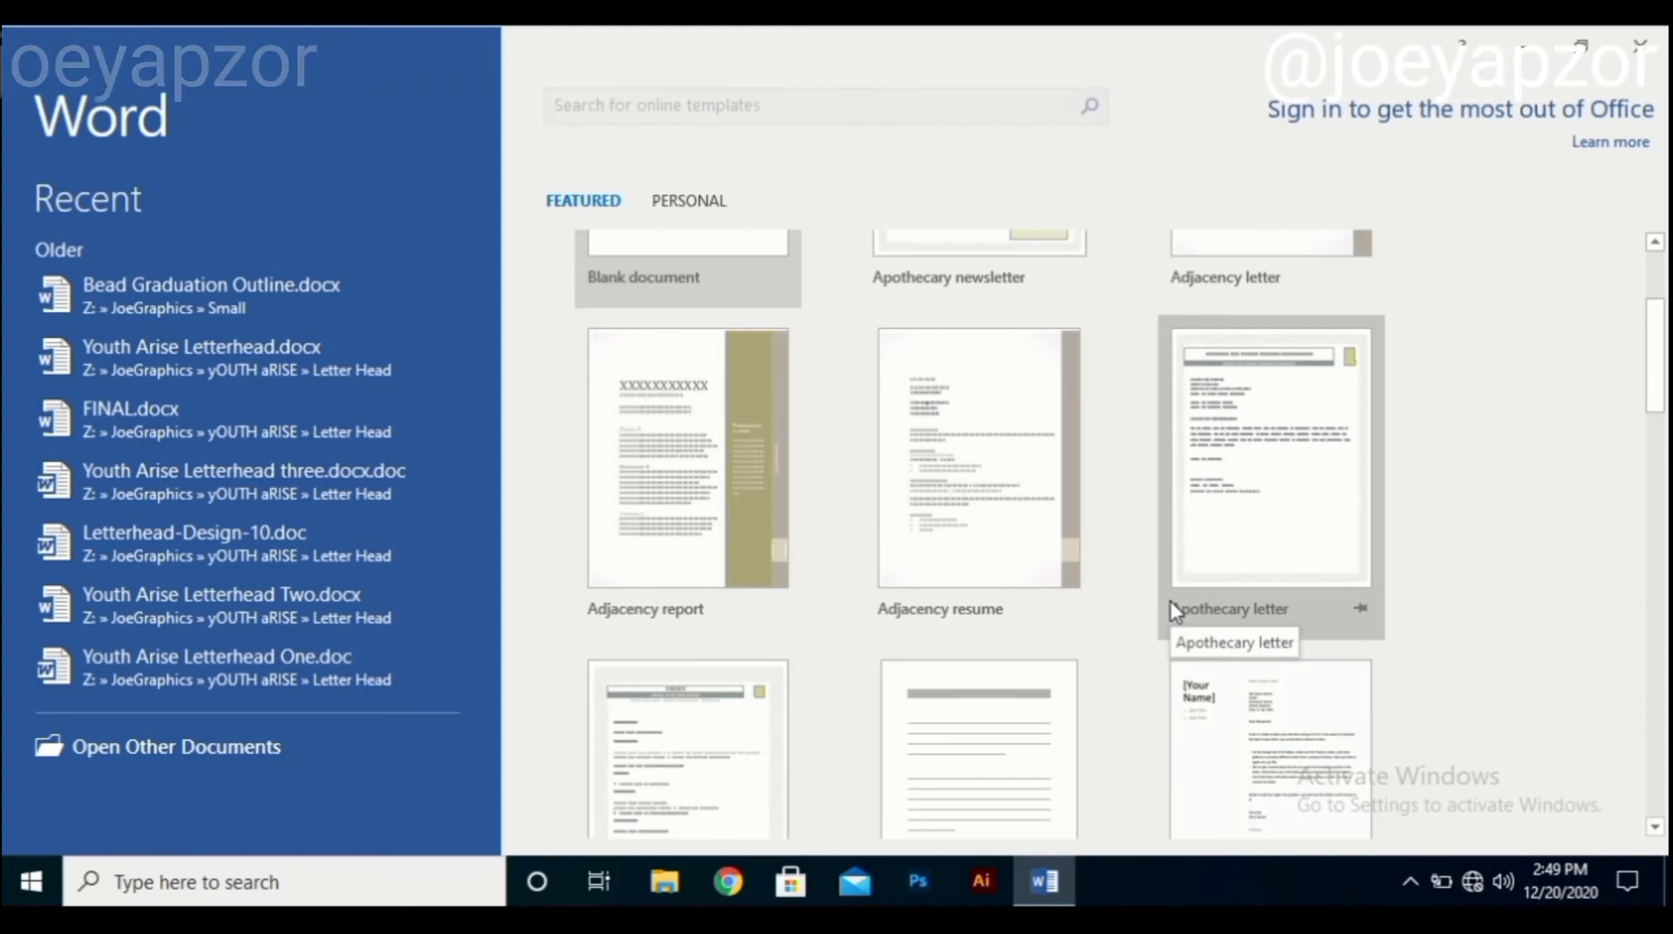
{"action": "scroll", "coordinate": [1170, 602], "scroll_direction": "up", "scroll_amount": 3}
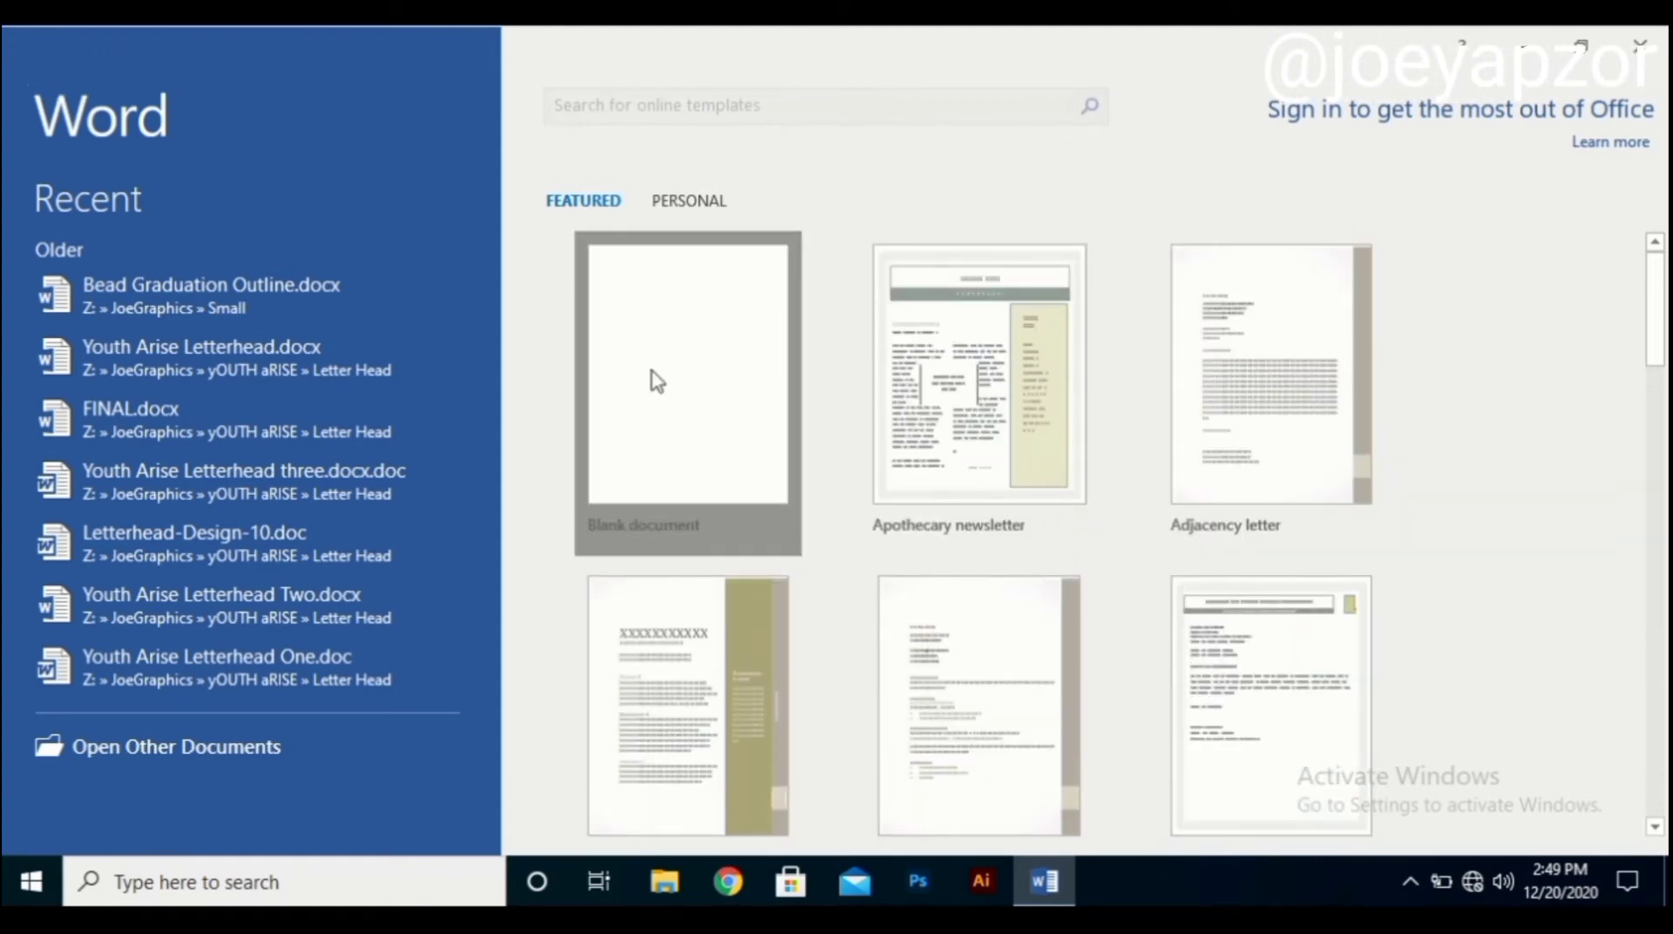
{"action": "left_click", "coordinate": [655, 381]}
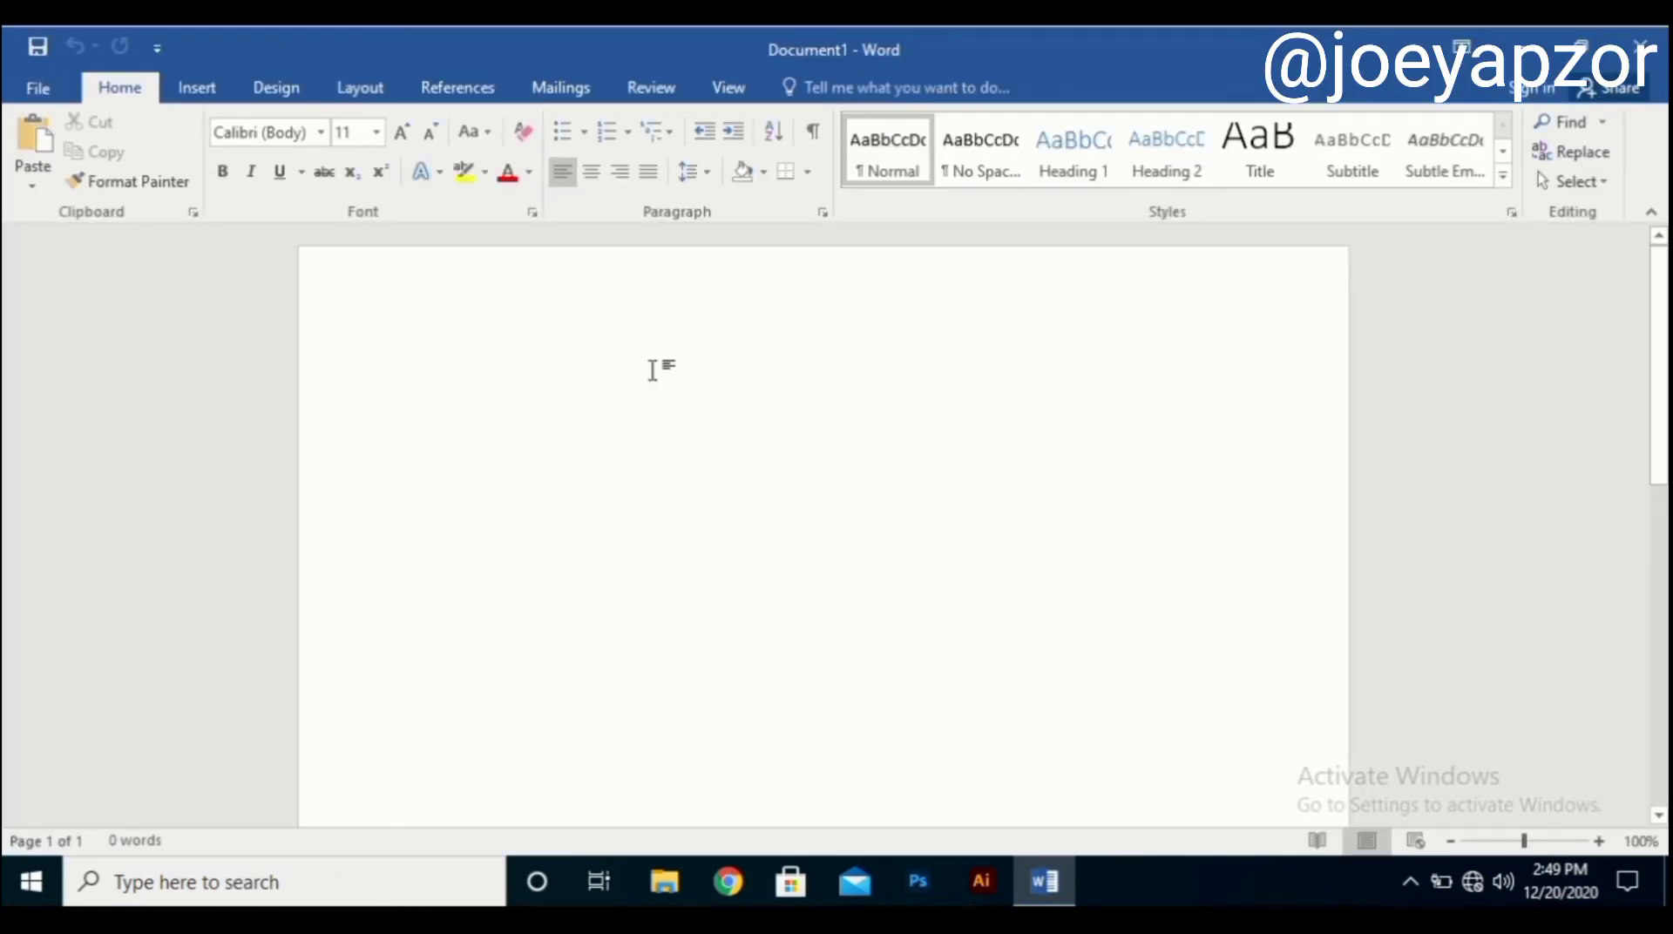
{"action": "scroll", "coordinate": [602, 454], "scroll_direction": "down", "scroll_amount": 3}
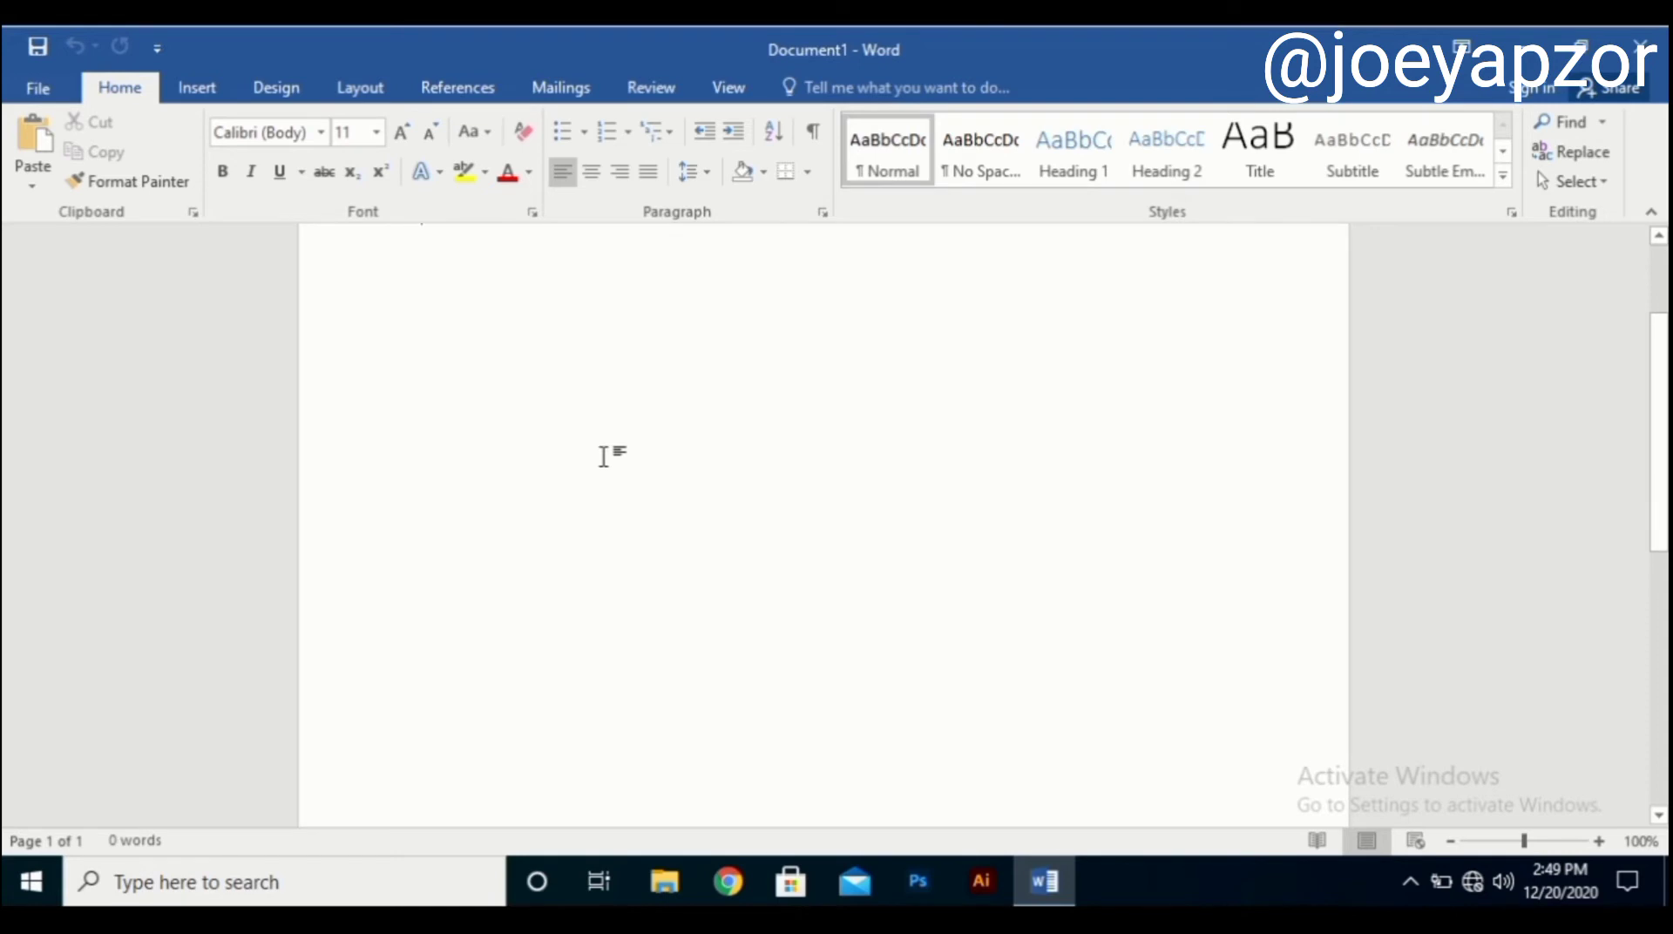
{"action": "scroll", "coordinate": [602, 455], "scroll_direction": "up", "scroll_amount": 2}
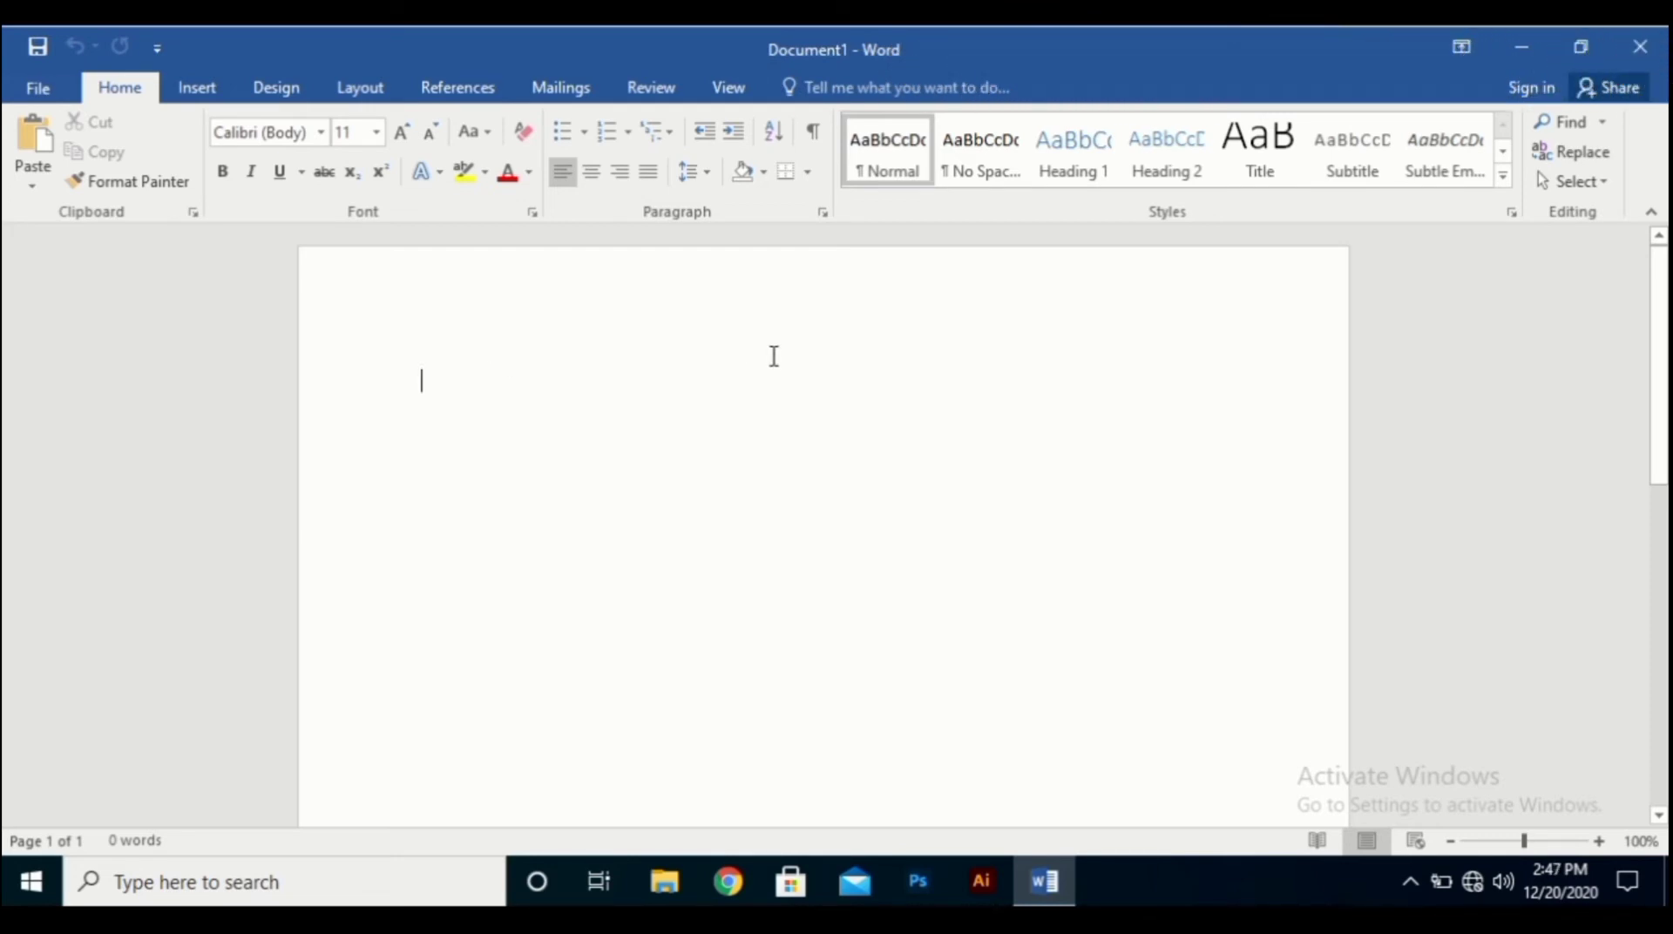
Type the heading MYSELF and, beneath it, a line giving the writer's full name.
{"action": "type", "text": "MY"}
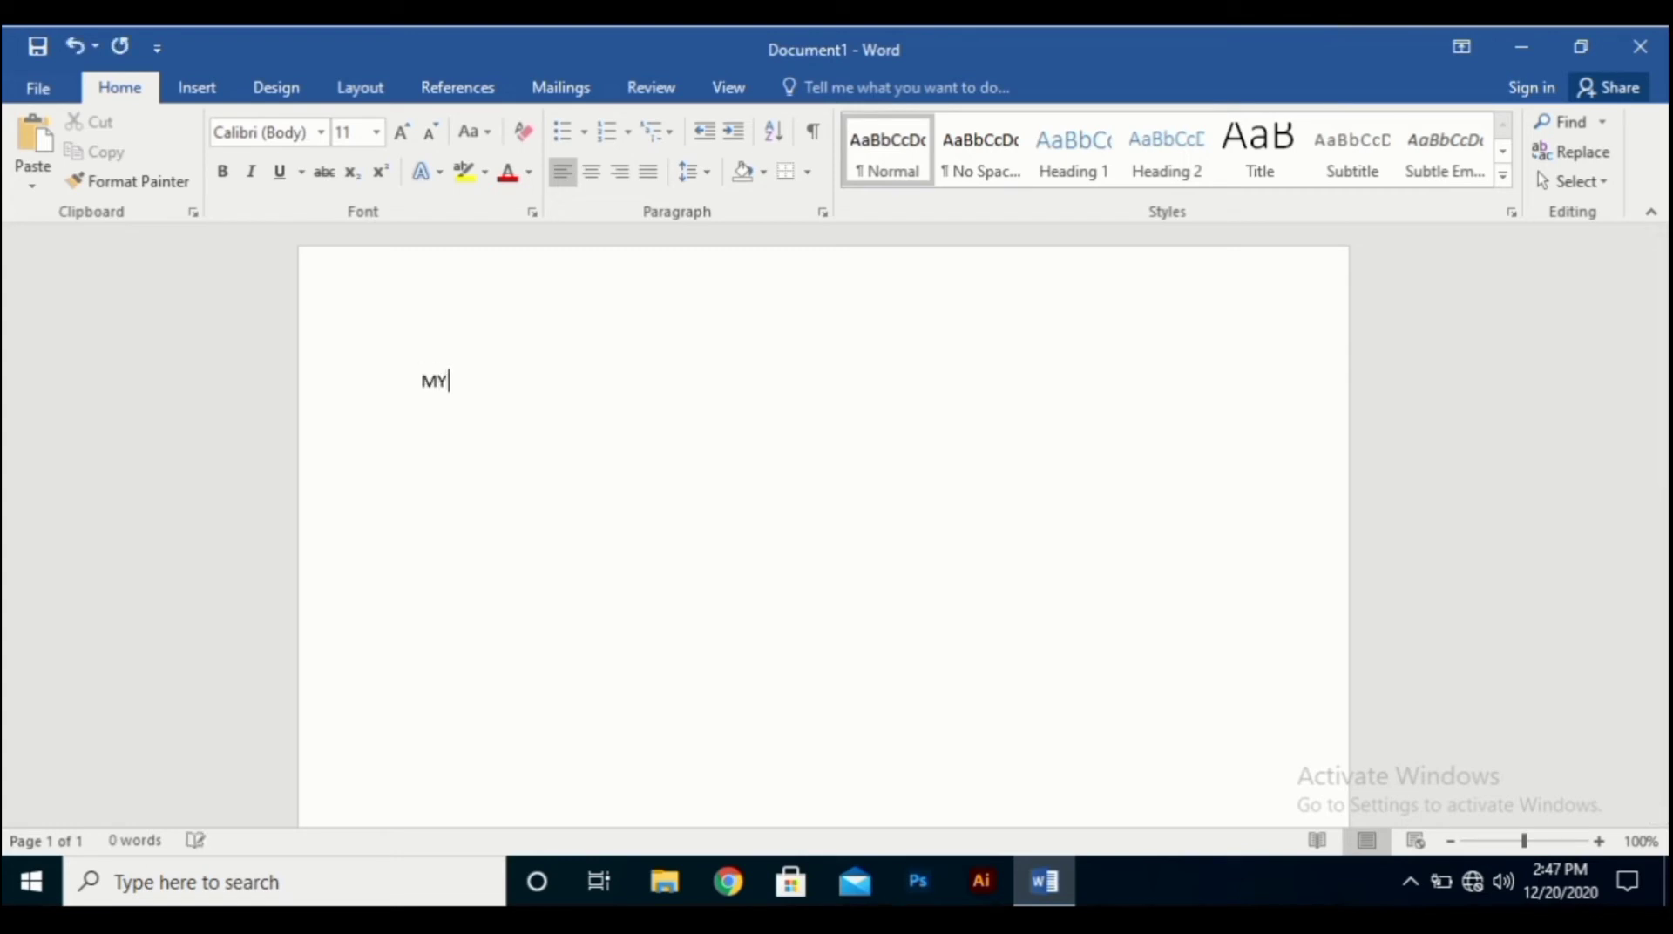
{"action": "key", "text": "BackSpace"}
{"action": "type", "text": "SA"}
{"action": "key", "text": "BackSpace"}
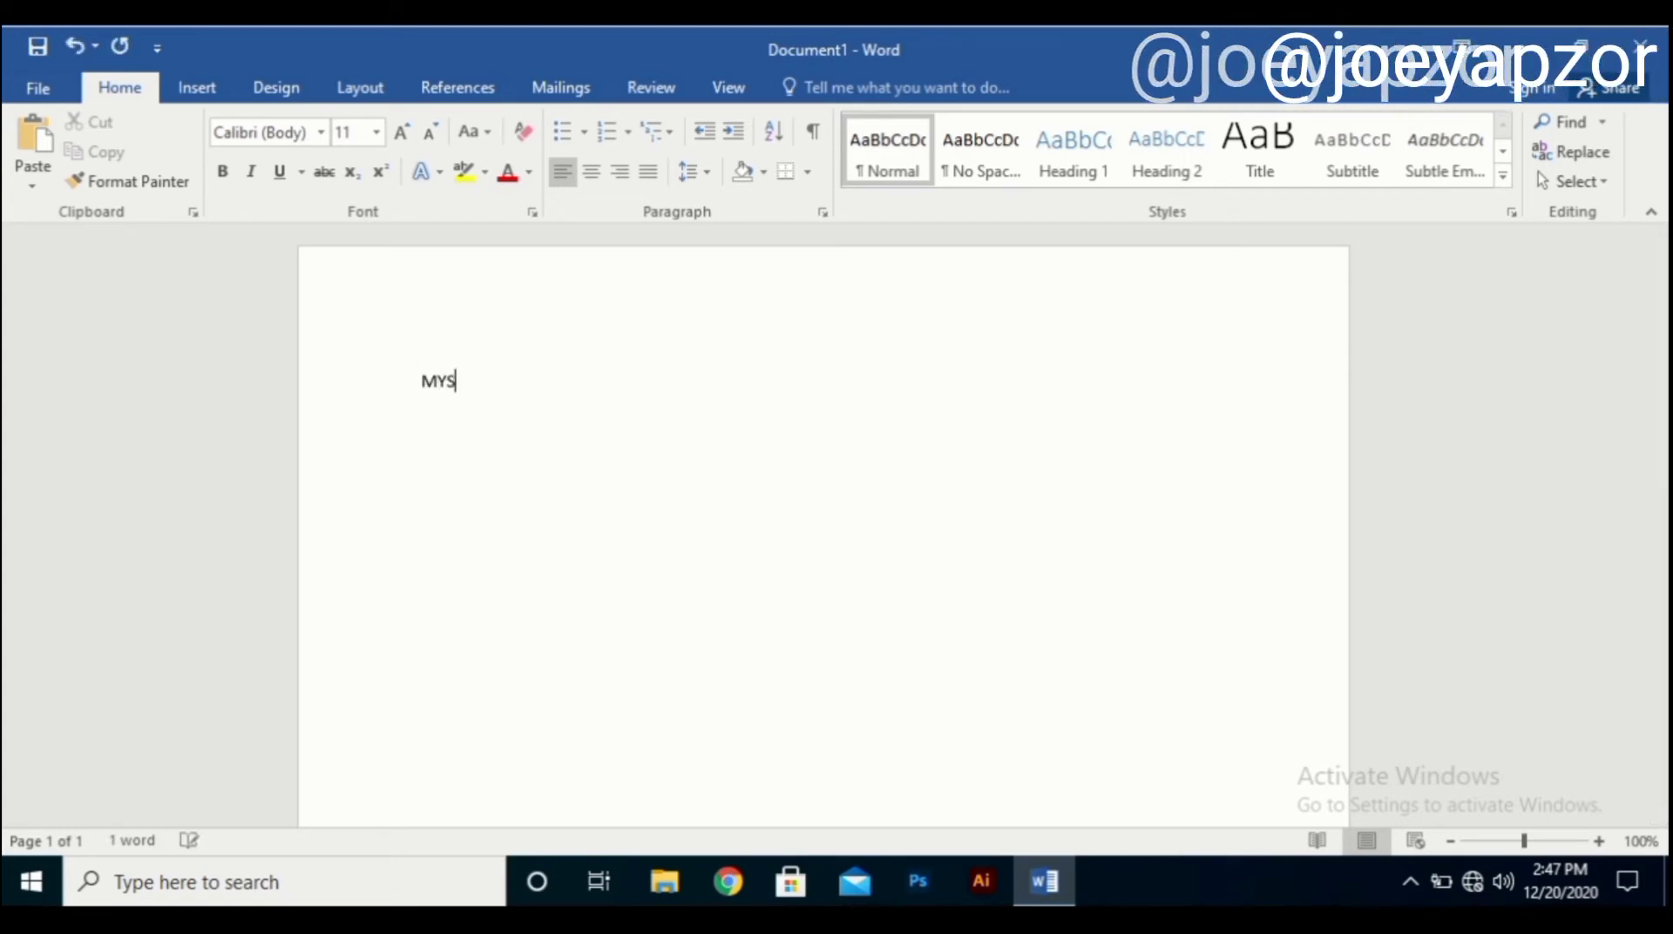
{"action": "type", "text": "ELF"}
{"action": "key", "text": "Return"}
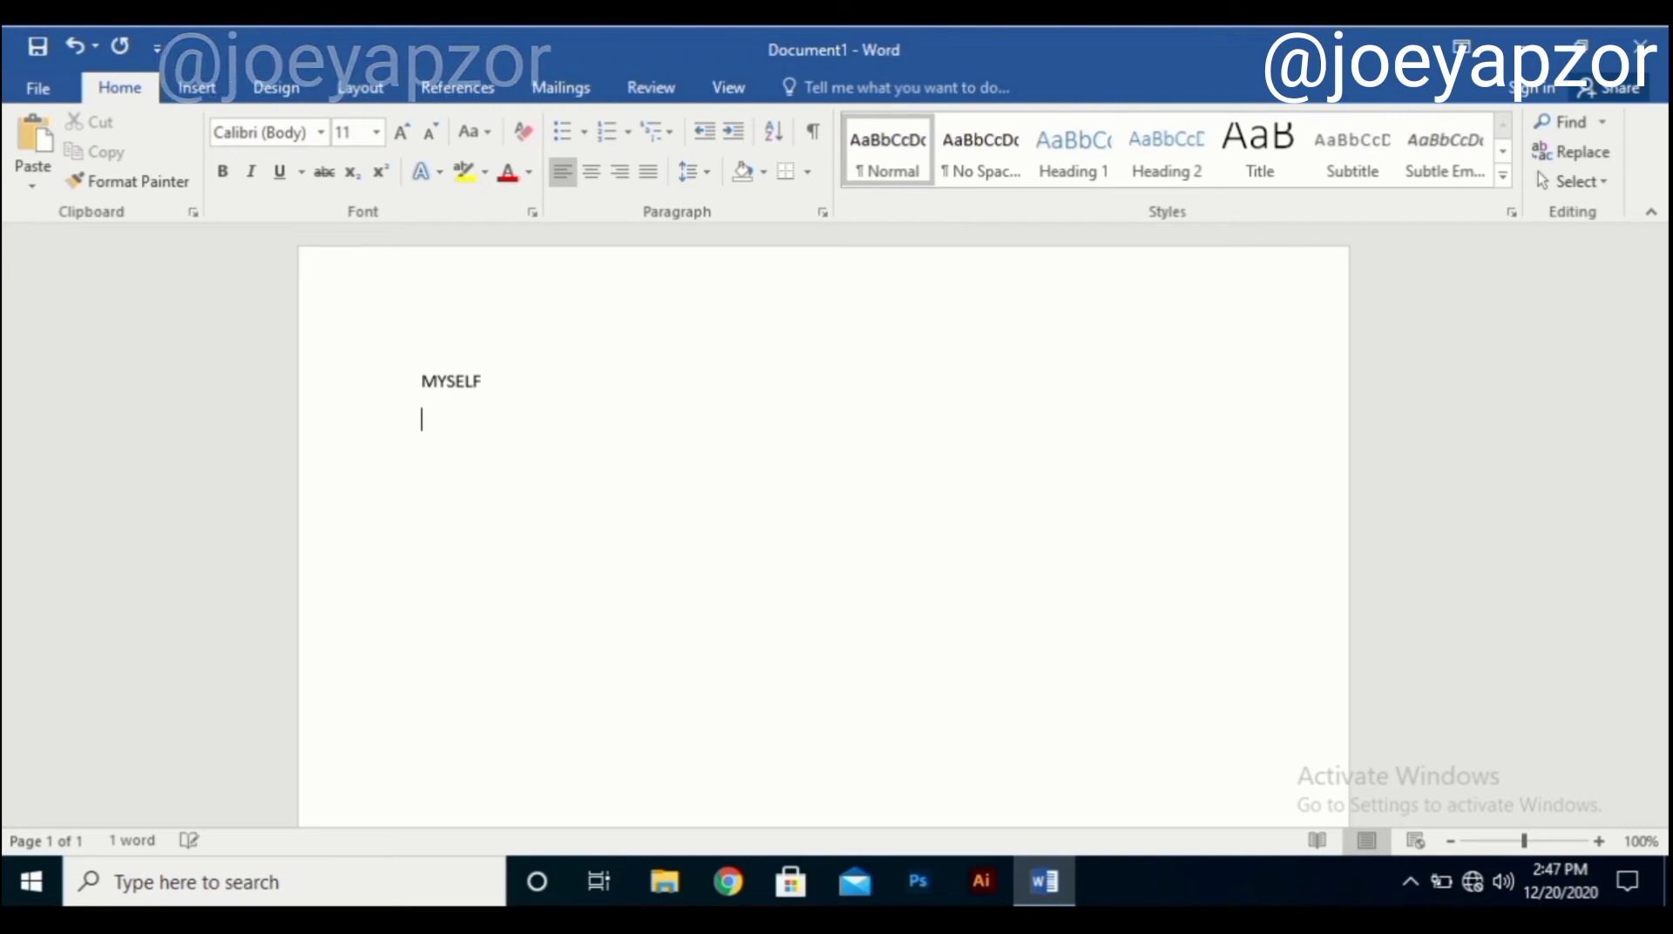
{"action": "type", "text": "Man w"}
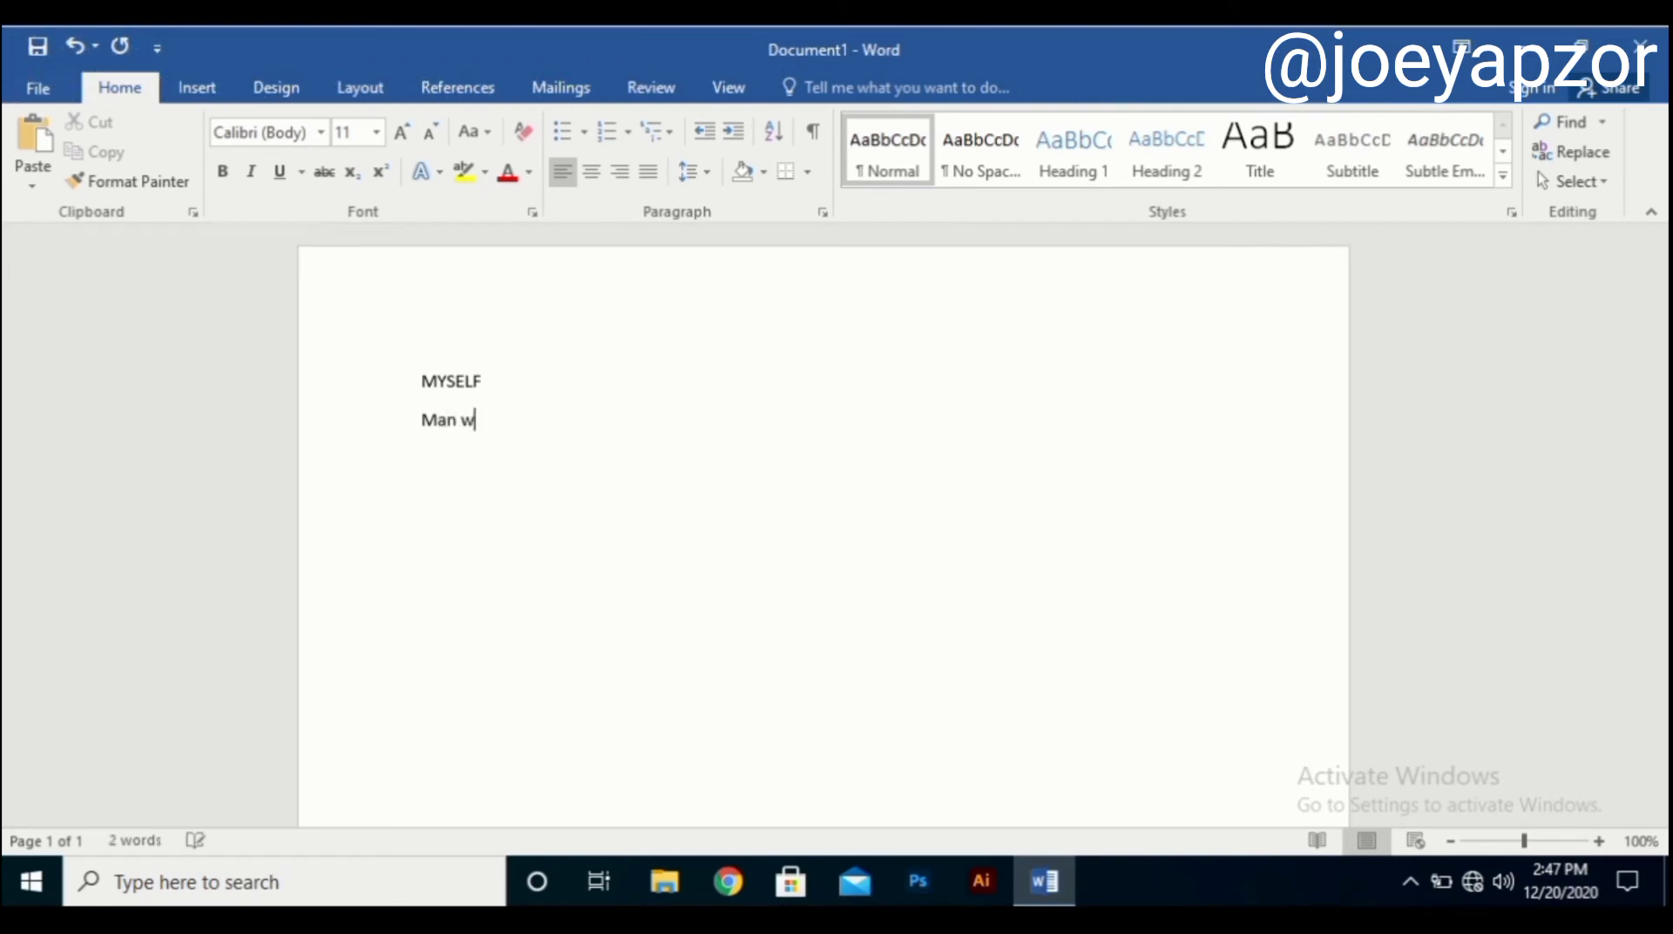
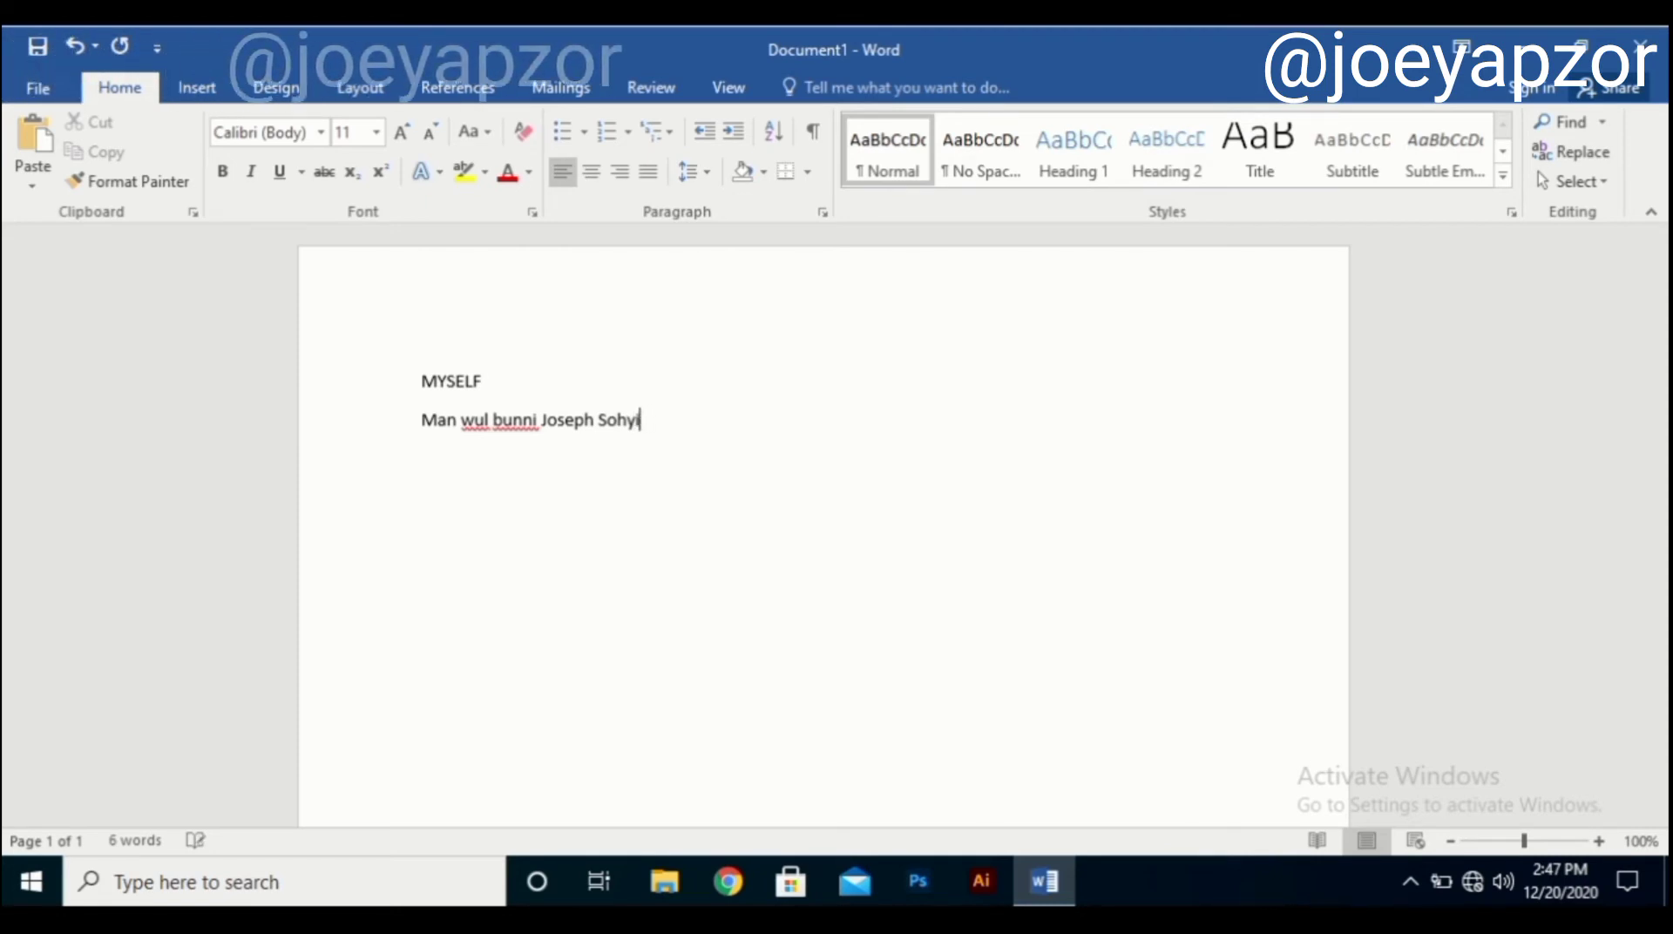
{"action": "key", "text": "Return"}
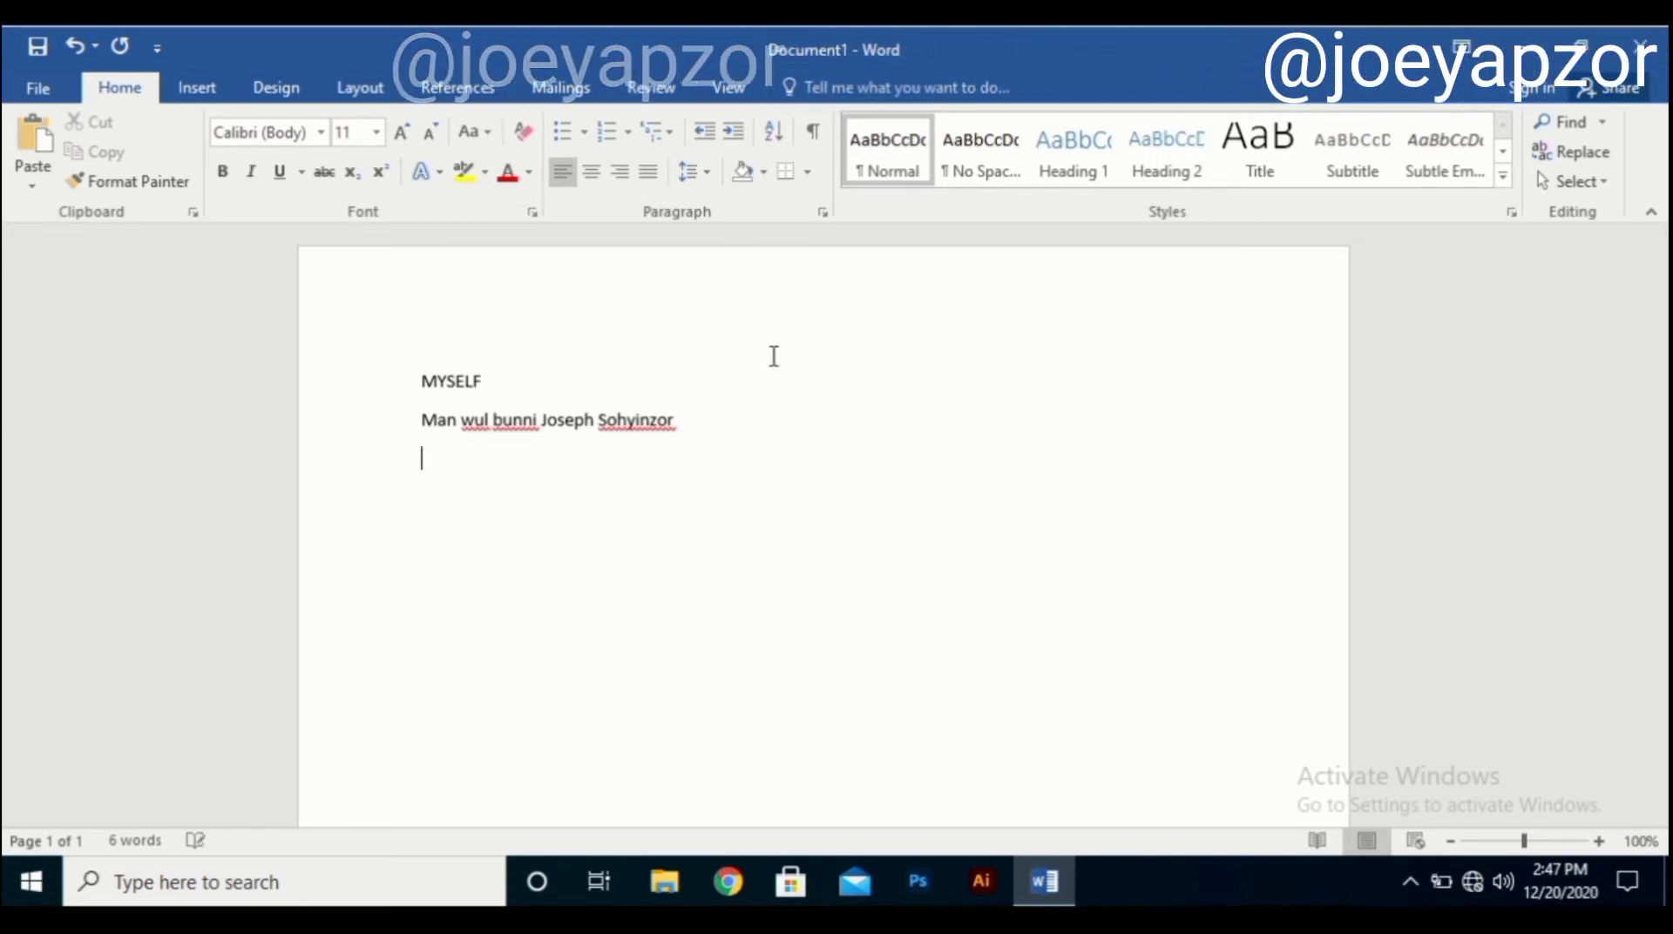
Type the second self-introduction line, ending in 'na.', and add an empty line after it.
{"action": "type", "text": "Man yee a"}
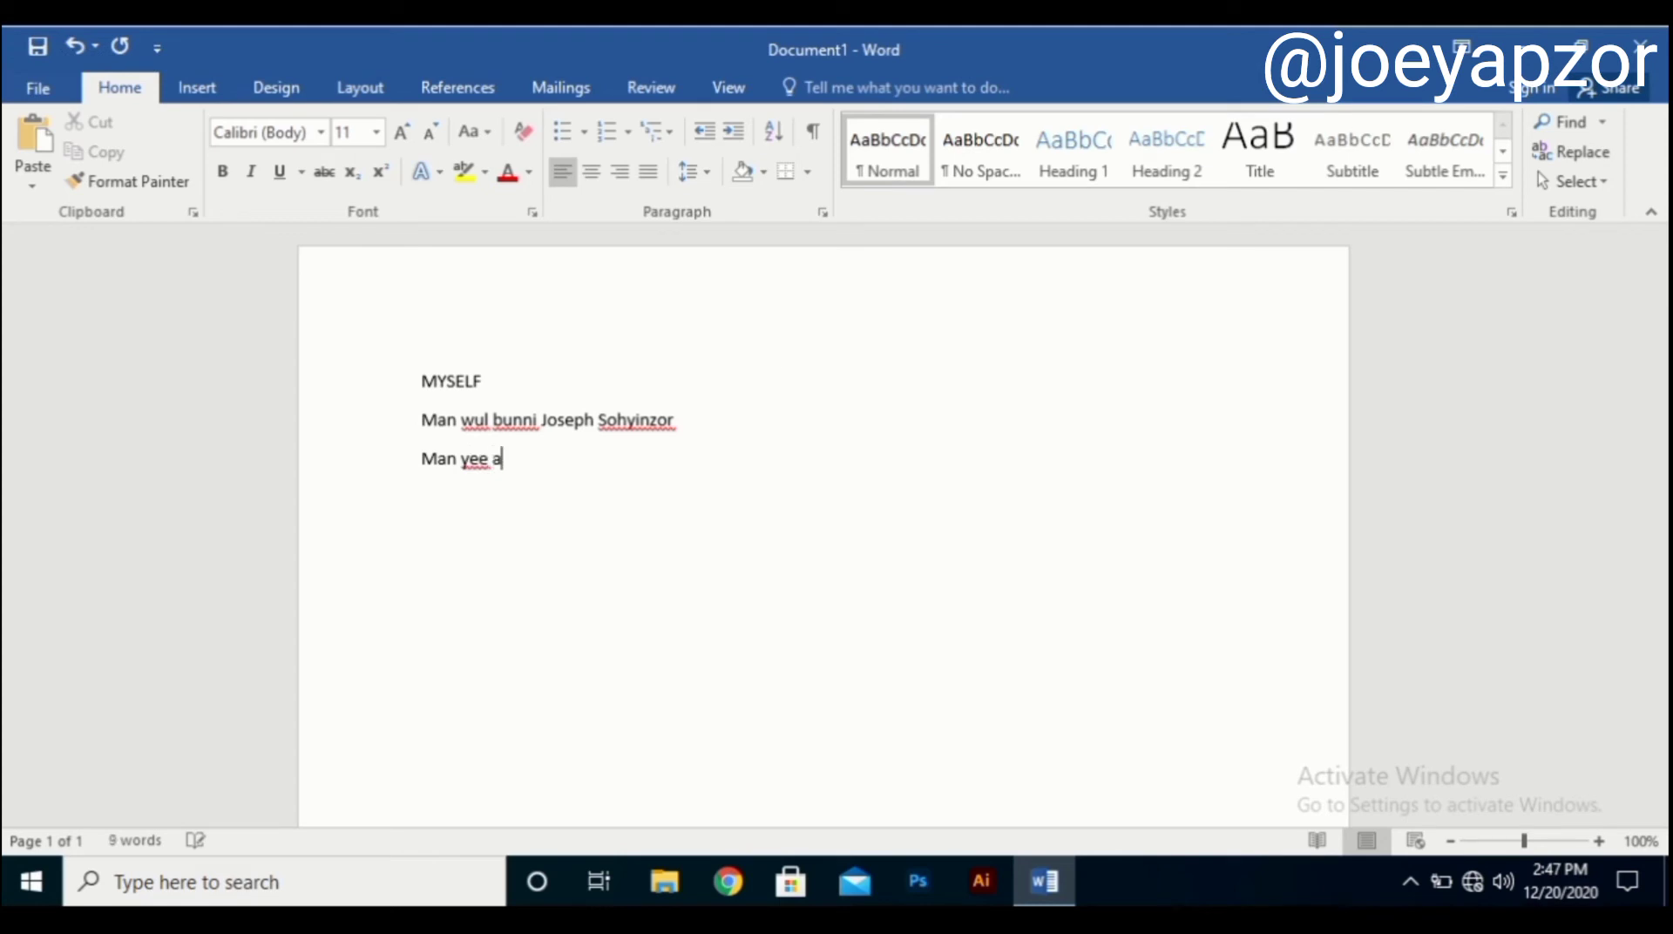
{"action": "key", "text": "BackSpace"}
{"action": "type", "text": "Nama"}
{"action": "key", "text": "BackSpace"}
{"action": "type", "text": "oalug na"}
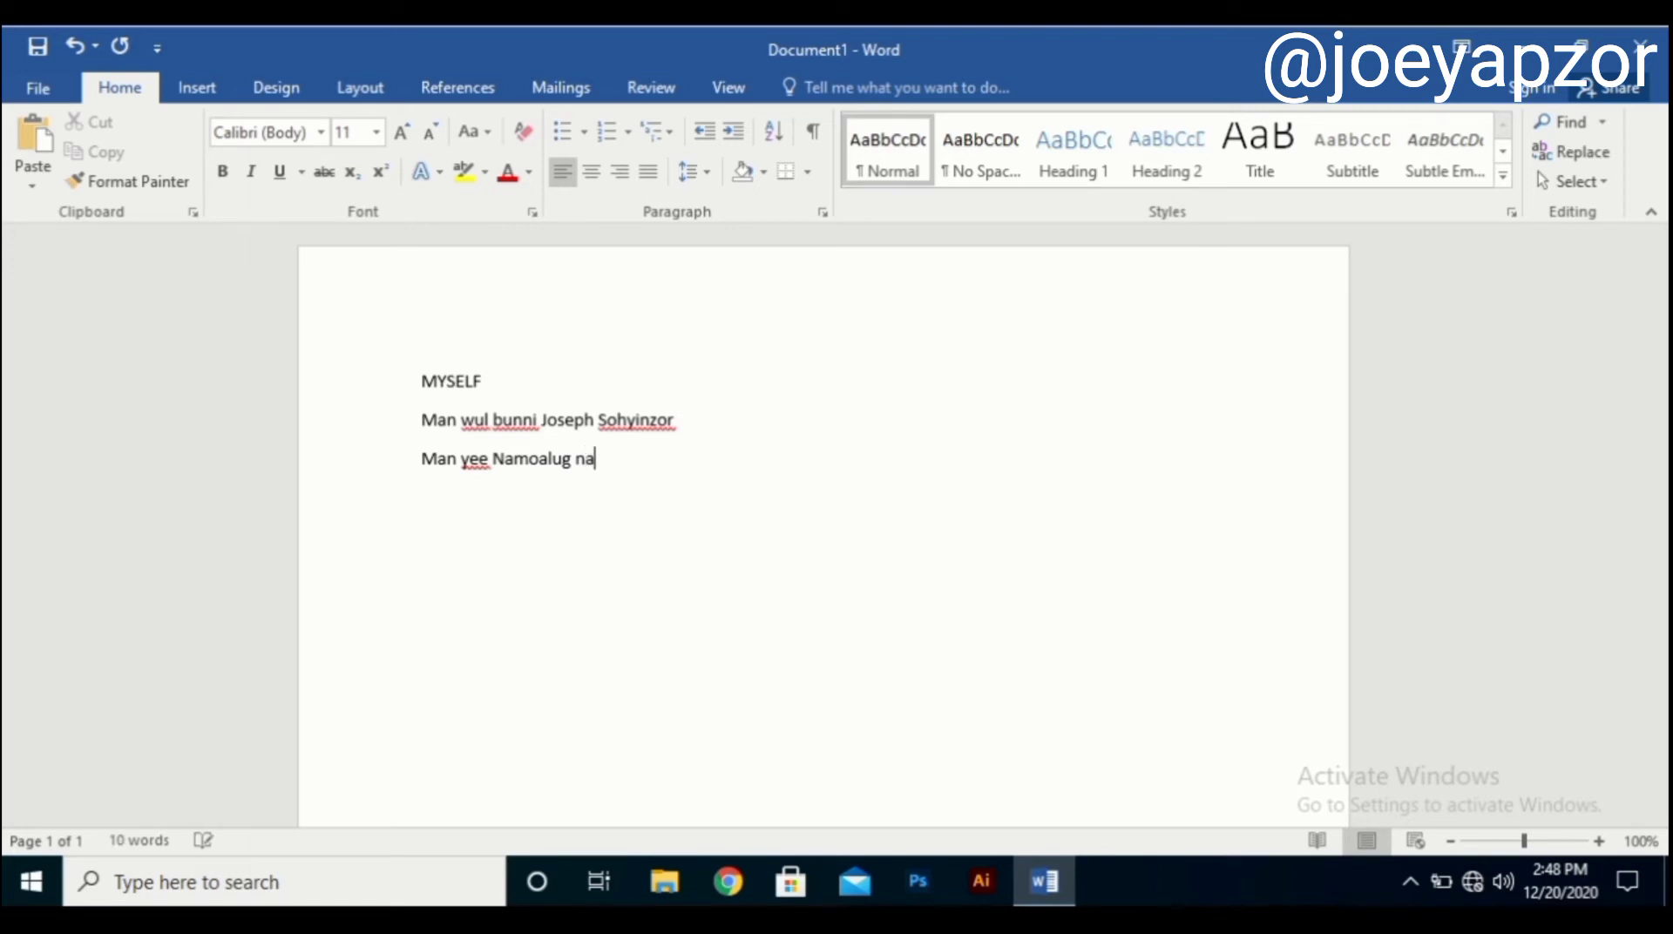
{"action": "type", "text": "."}
{"action": "key", "text": "Return"}
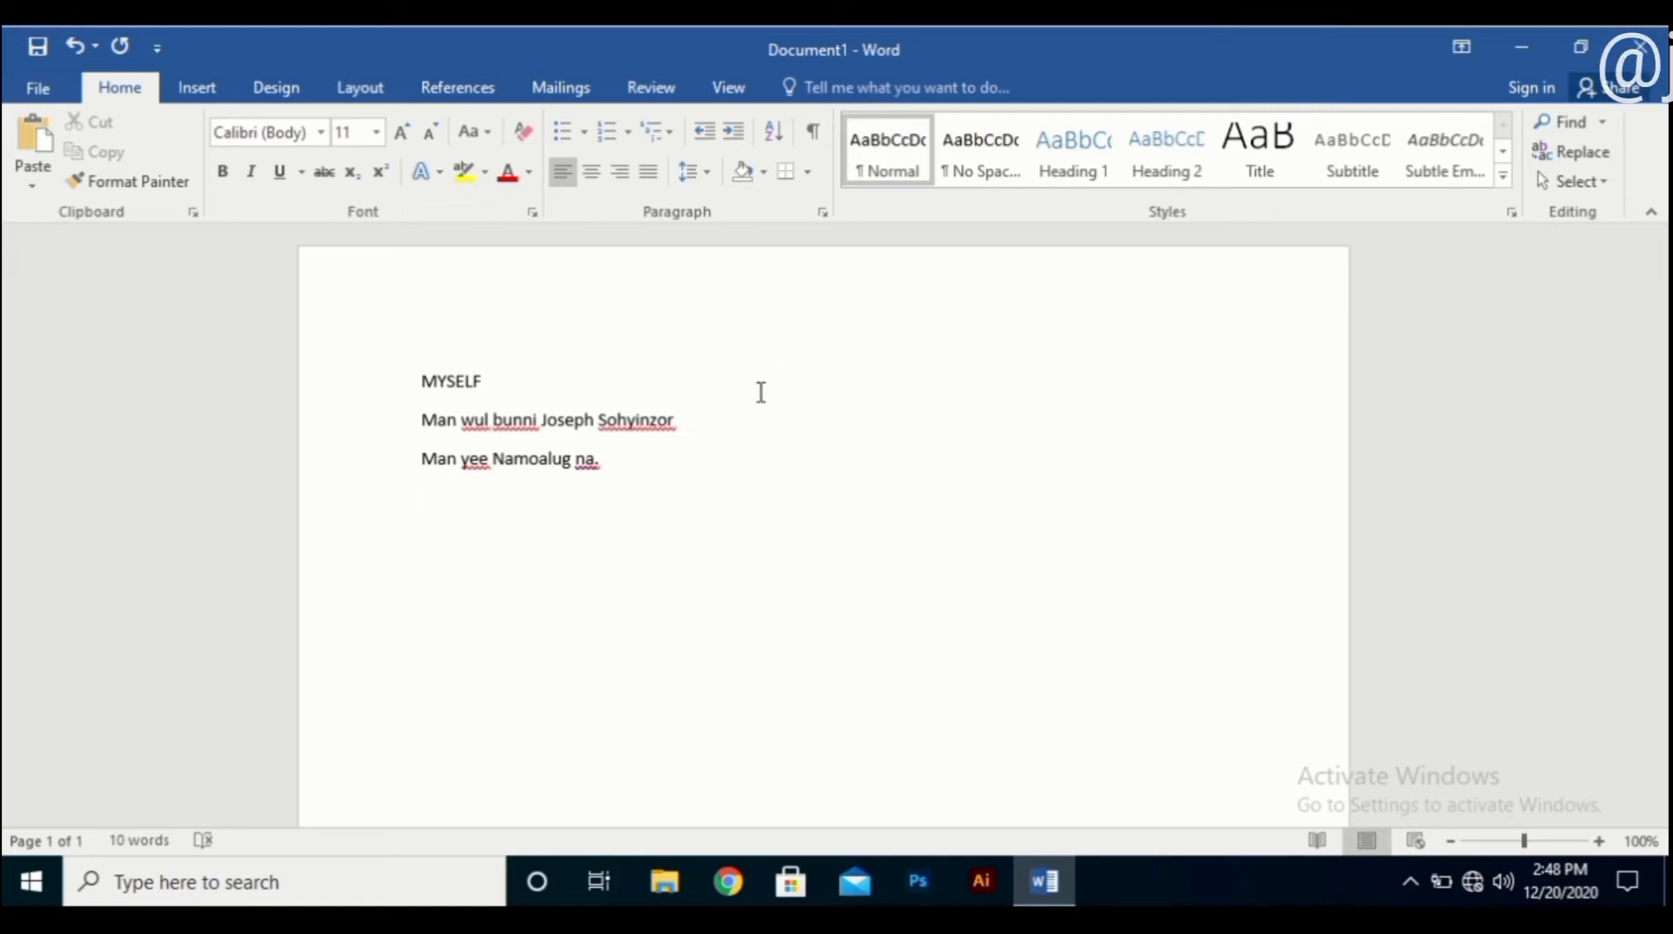
{"action": "scroll", "coordinate": [636, 621], "scroll_direction": "down", "scroll_amount": 5}
{"action": "scroll", "coordinate": [636, 620], "scroll_direction": "up", "scroll_amount": 5}
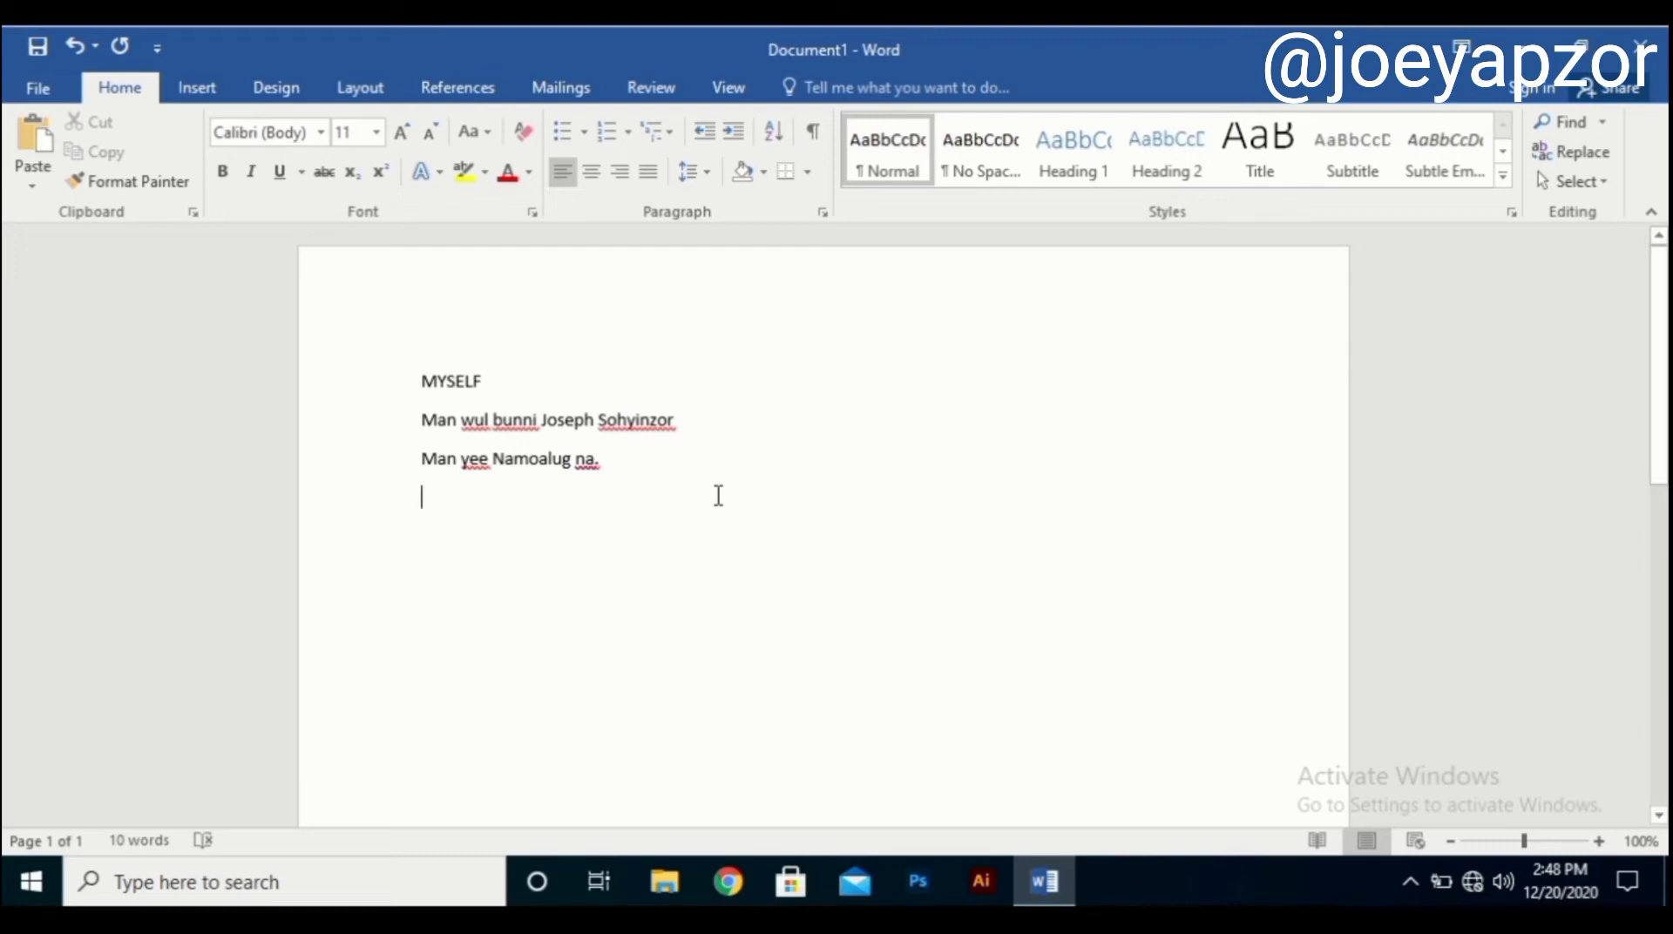
Replace the heading MYSELF with 'Man-meng', correcting typos along the way.
{"action": "left_click_drag", "start_coordinate": [503, 379], "coordinate": [353, 409]}
{"action": "type", "text": "MAN"}
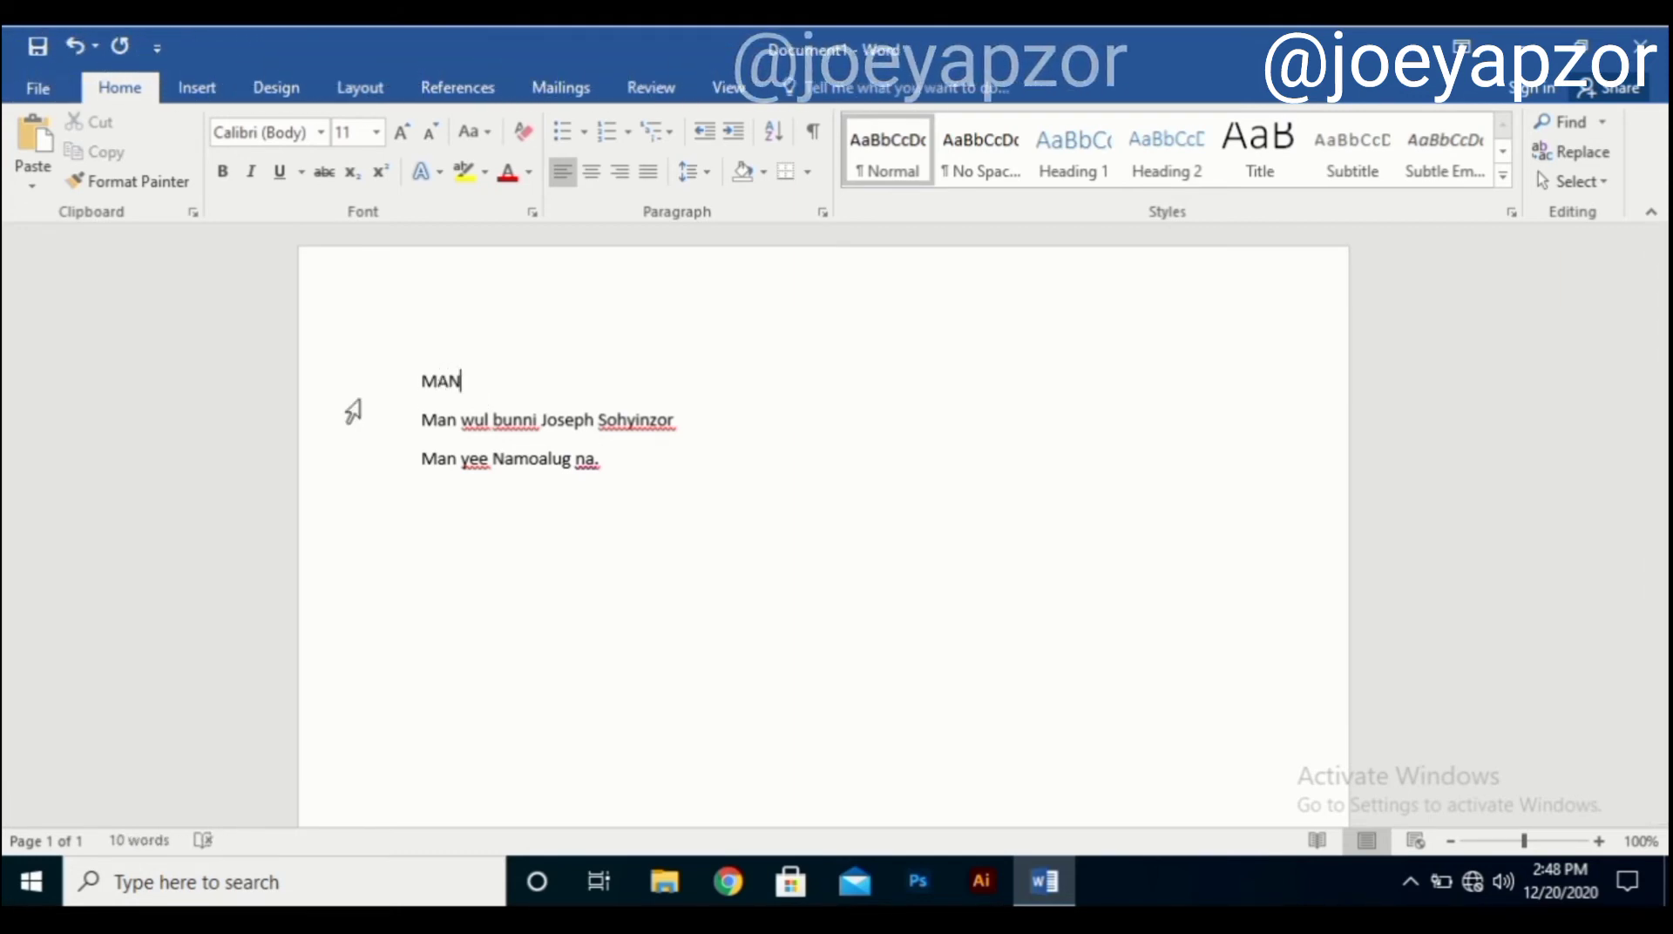
{"action": "type", "text": "meng"}
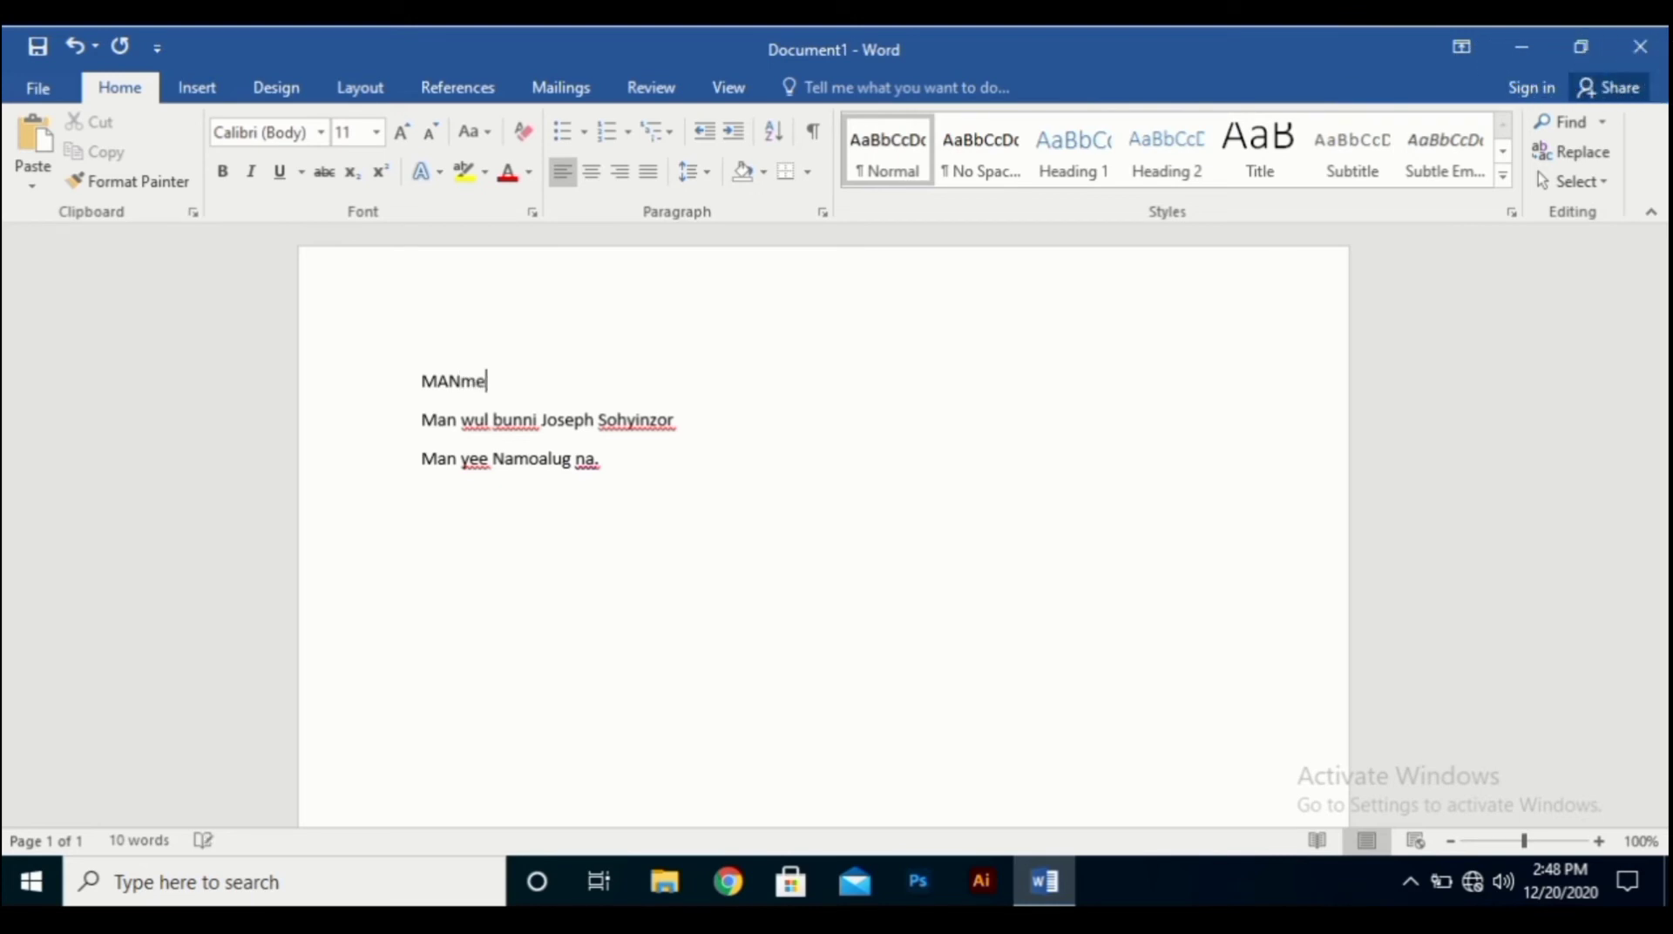
{"action": "key", "text": "BackSpace"}
{"action": "key", "text": "BackSpace"}
{"action": "key", "text": "BackSpace"}
{"action": "key", "text": "BackSpace"}
{"action": "type", "text": "ME"}
{"action": "key", "text": "BackSpace"}
{"action": "key", "text": "BackSpace"}
{"action": "key", "text": "BackSpace"}
{"action": "type", "text": "an"}
{"action": "type", "text": "eng"}
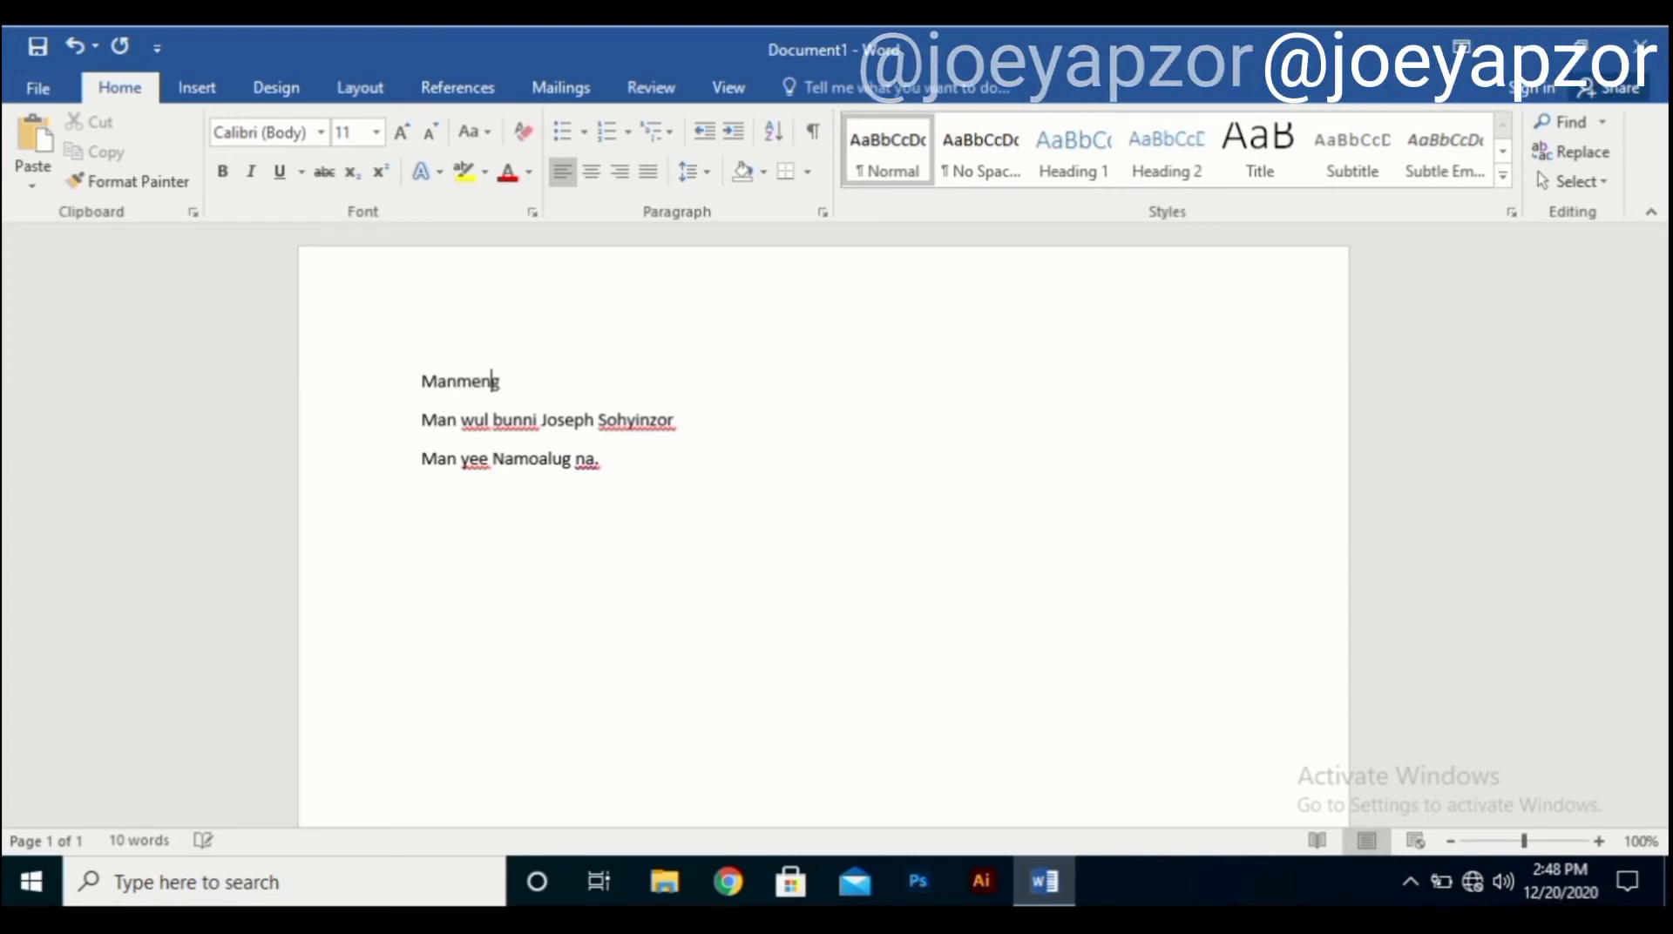
{"action": "key", "text": "BackSpace"}
{"action": "key", "text": "BackSpace"}
{"action": "key", "text": "BackSpace"}
{"action": "key", "text": "BackSpace"}
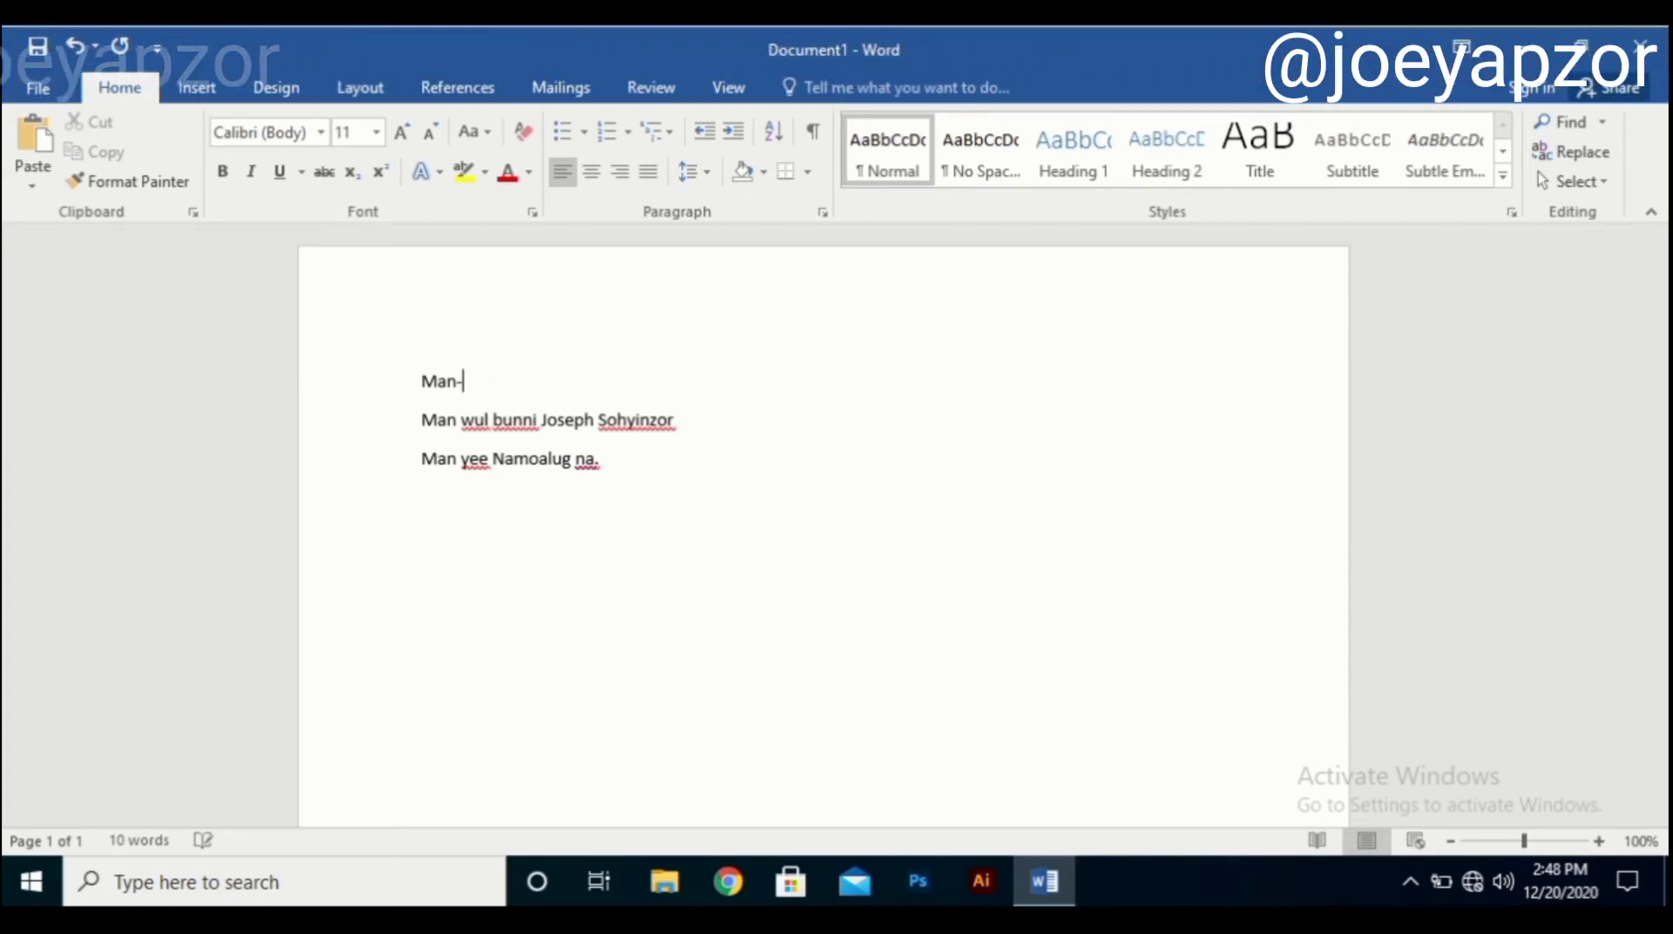
{"action": "type", "text": "-"}
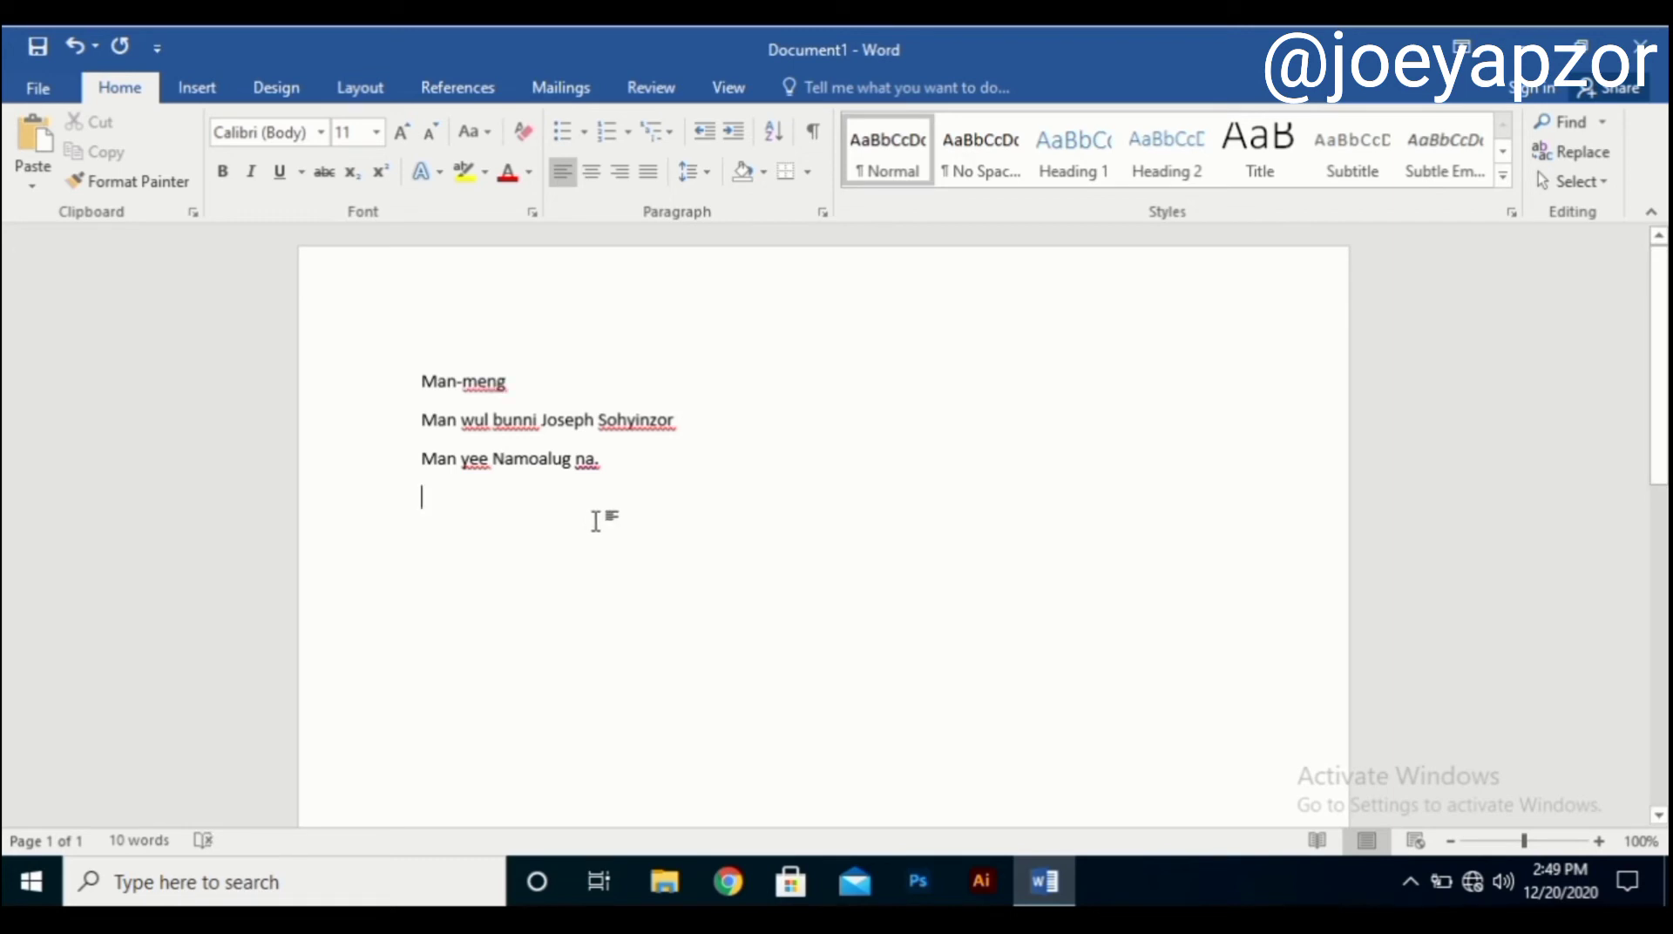
{"action": "left_click", "coordinate": [554, 383]}
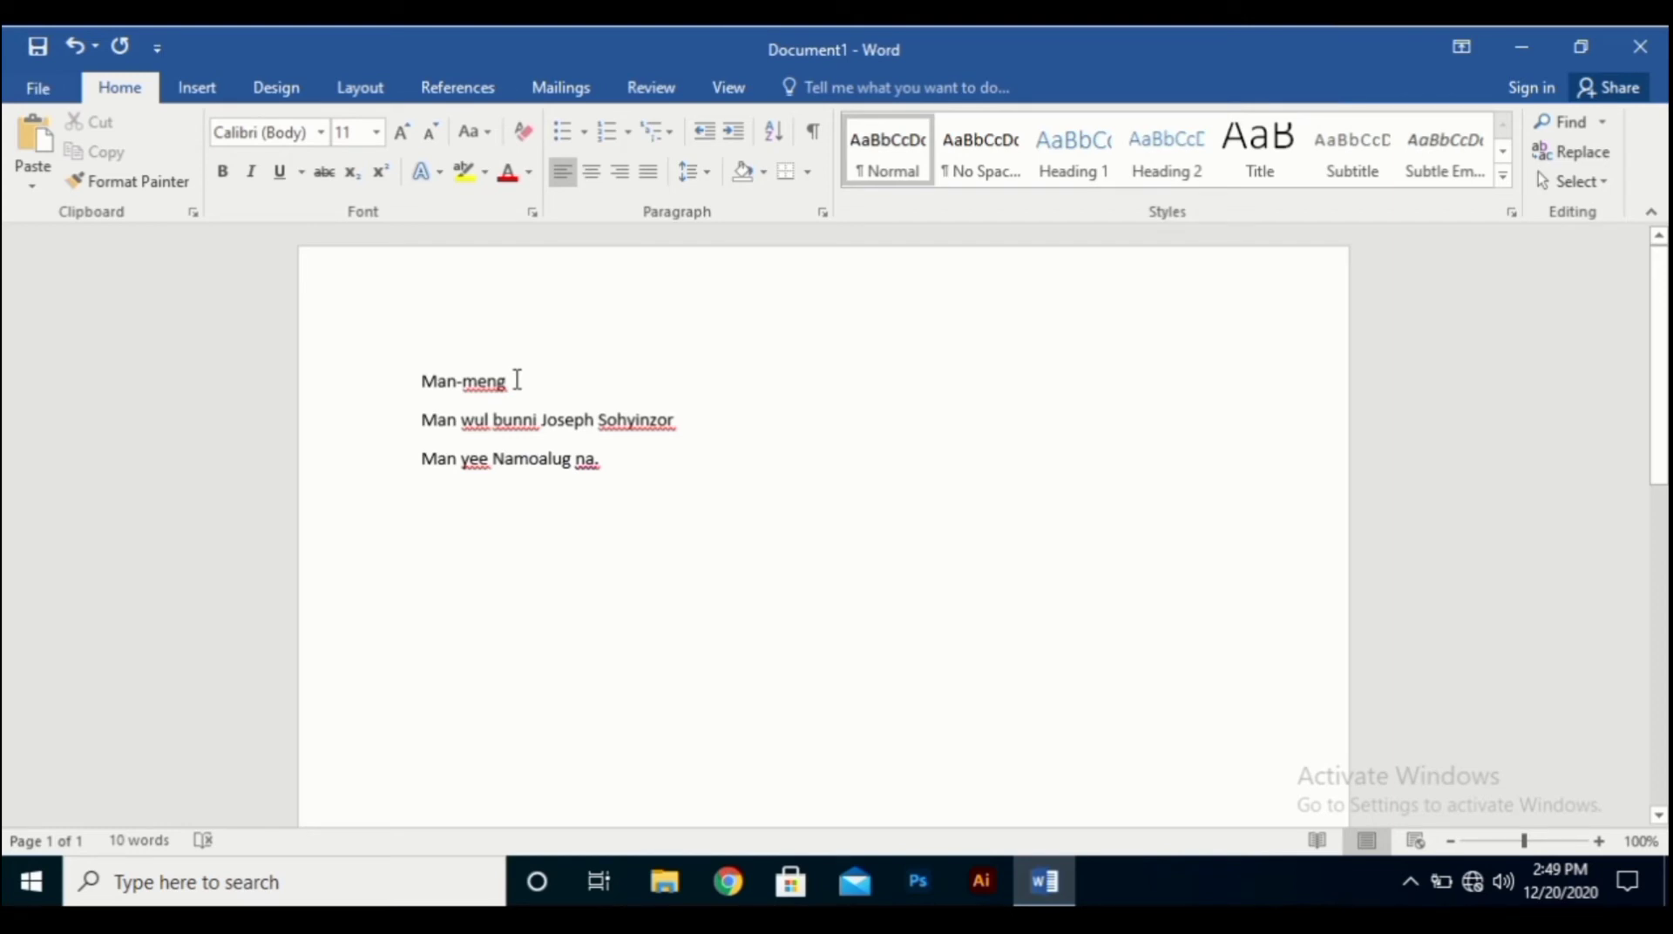
Select the Man-meng heading line and set it in bold.
{"action": "left_click_drag", "start_coordinate": [518, 380], "coordinate": [123, 300]}
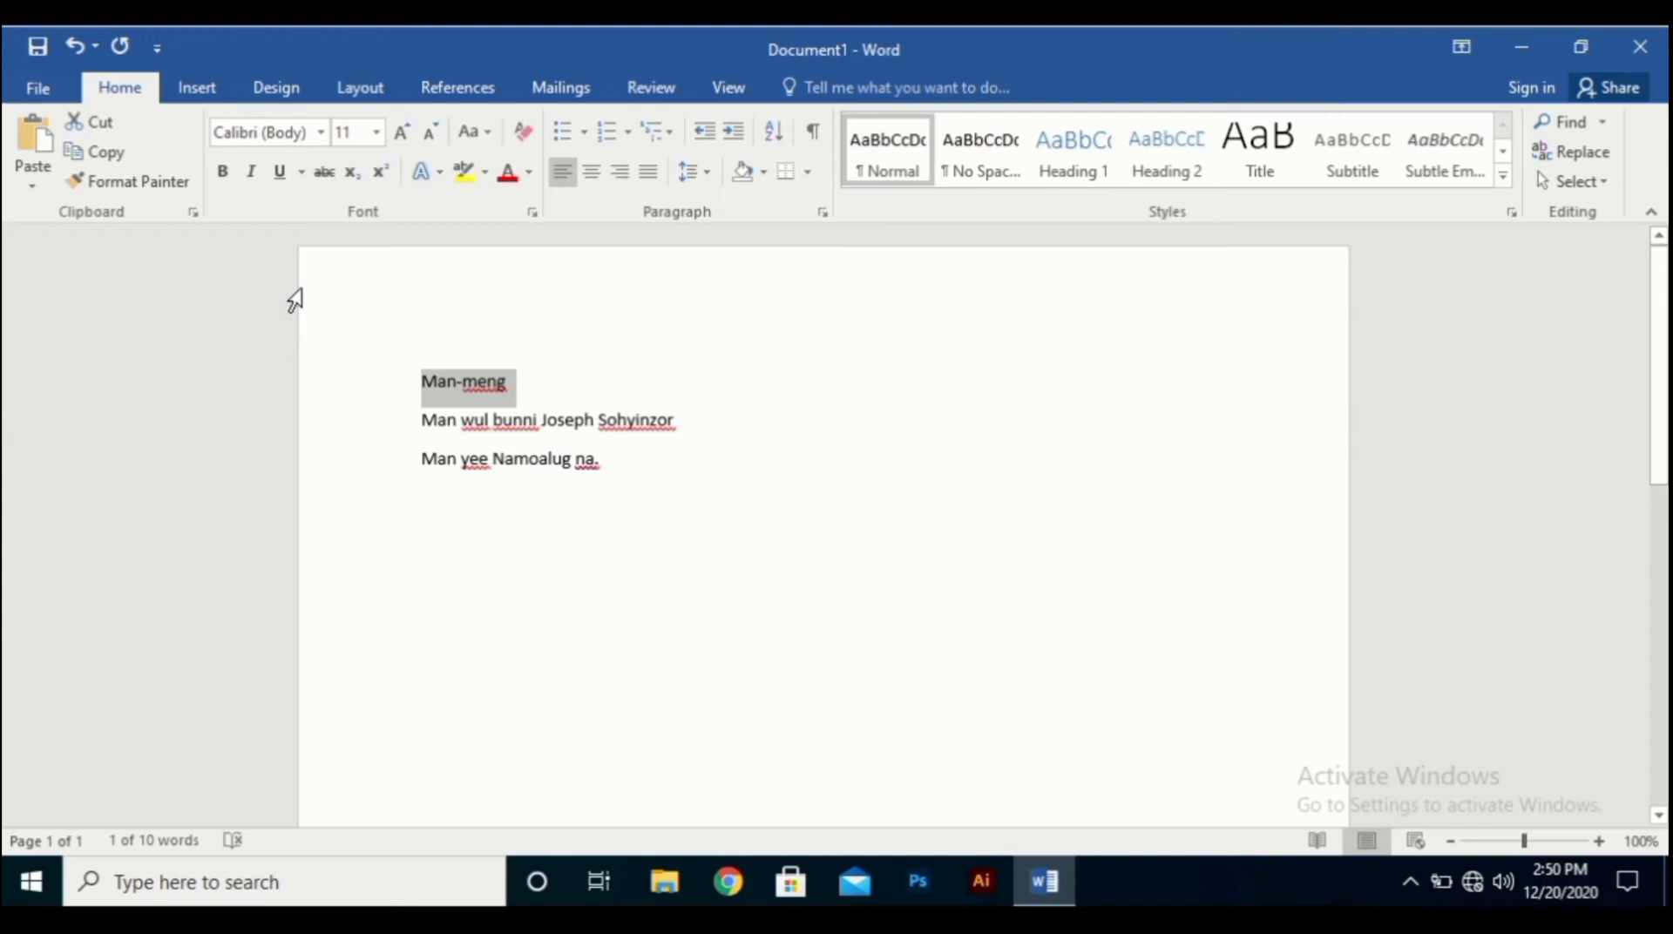
{"action": "left_click", "coordinate": [222, 172]}
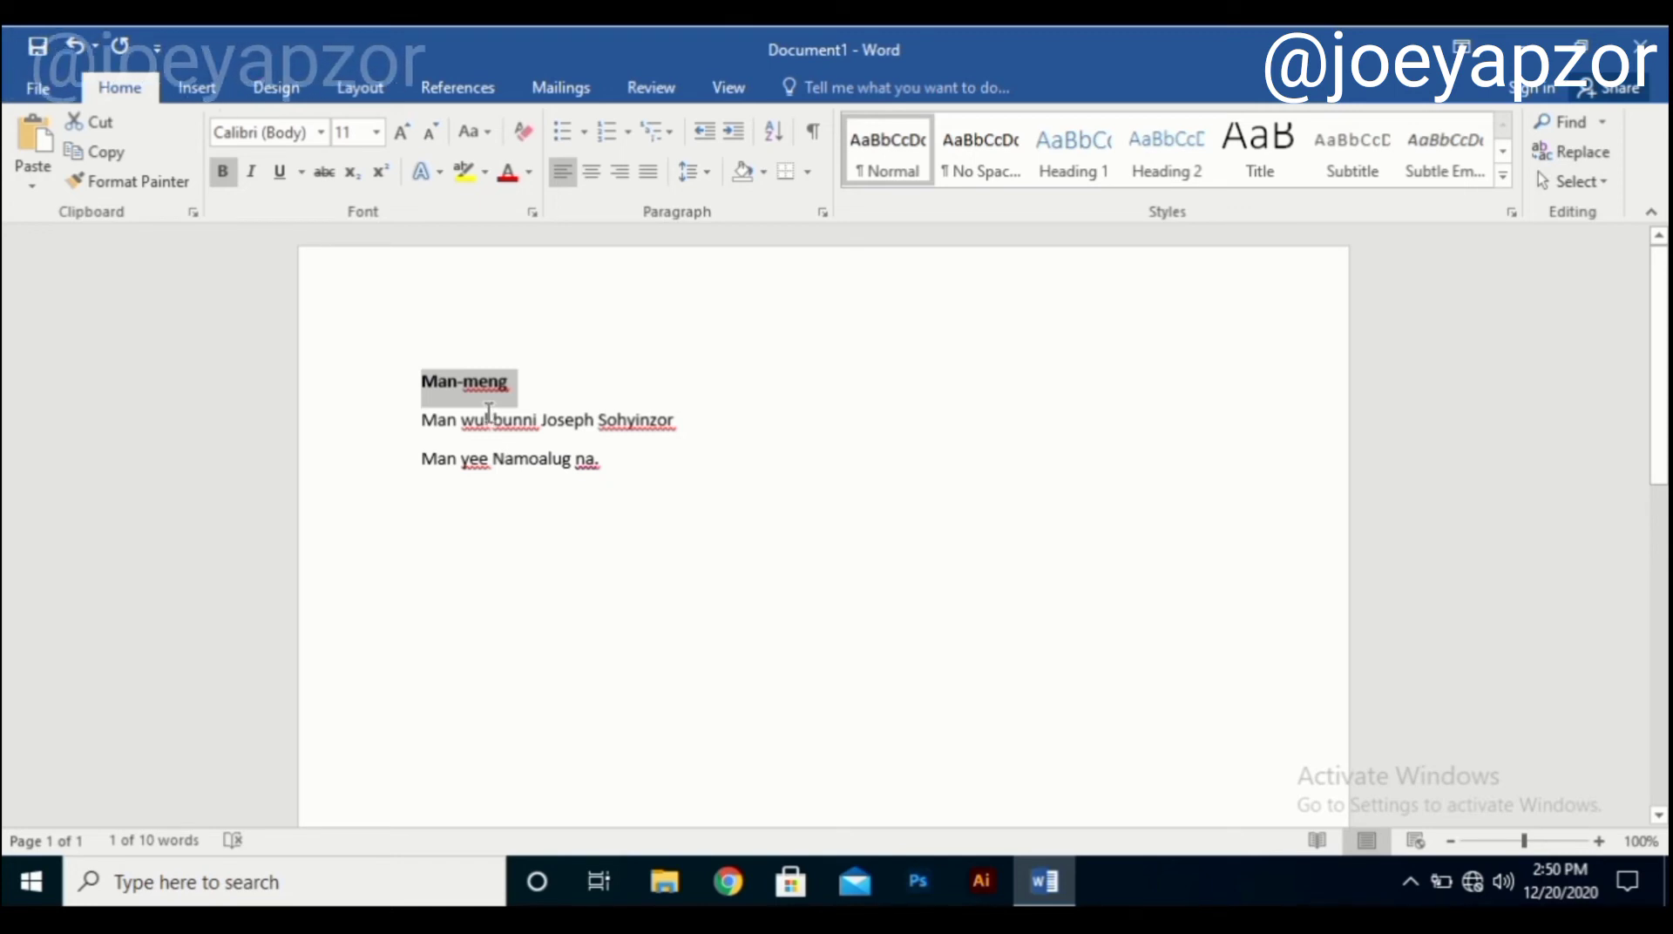
{"action": "key", "text": "ctrl+b"}
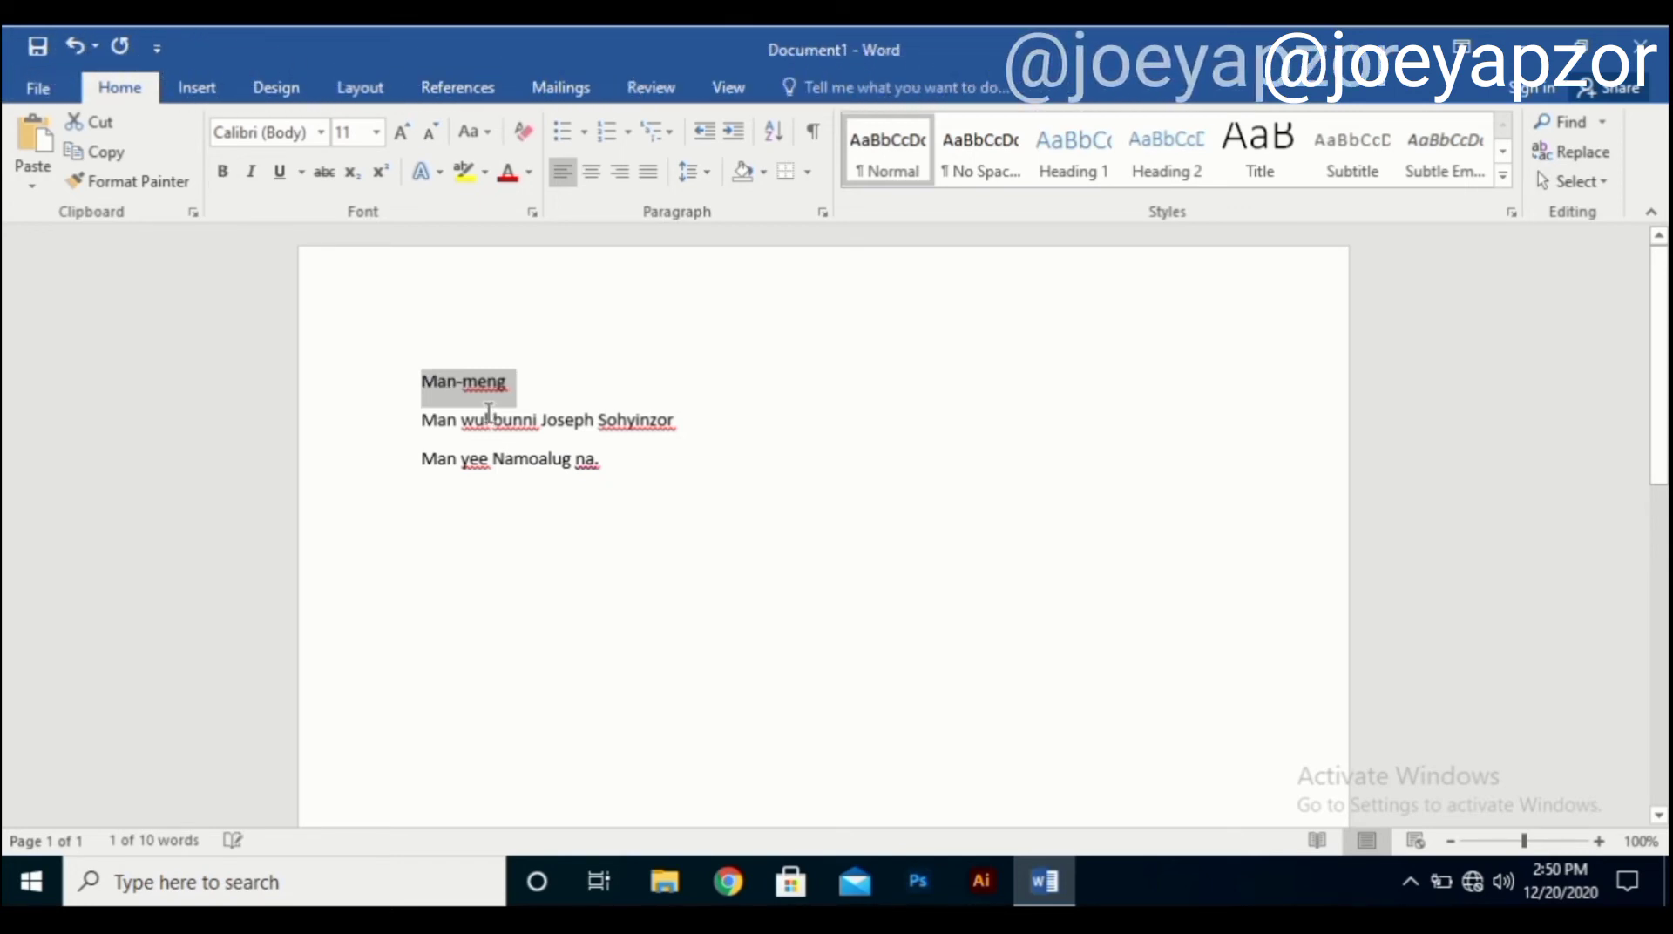
{"action": "key", "text": "ctrl+b"}
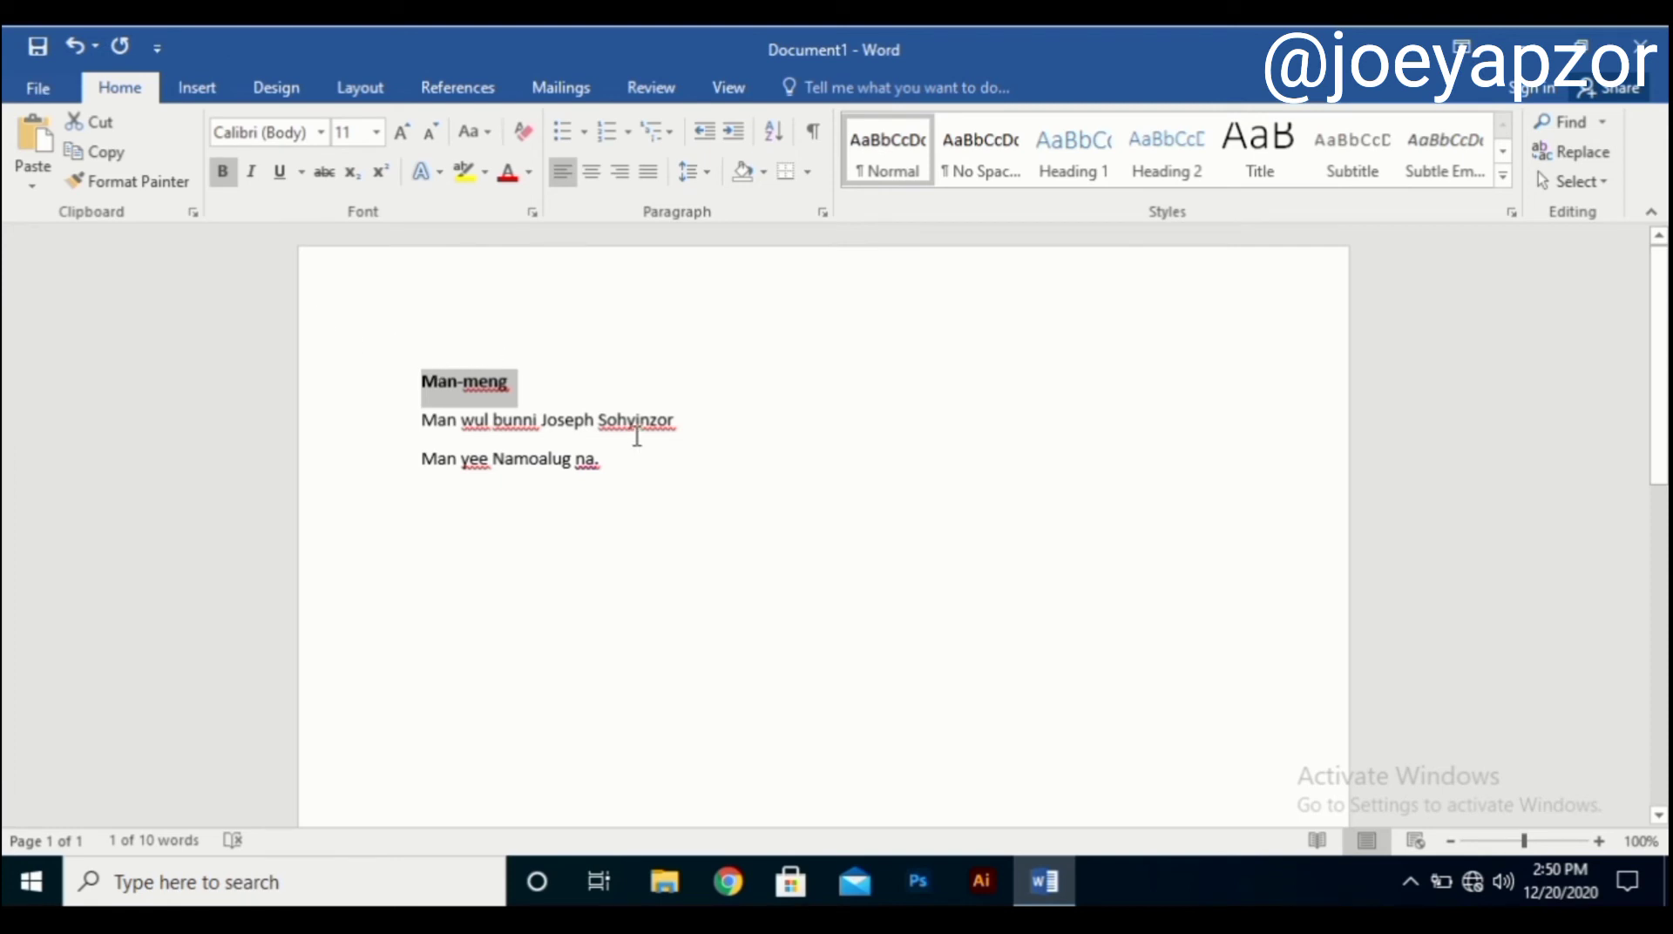
Underline the heading and try the wave underline style on it.
{"action": "left_click", "coordinate": [292, 186]}
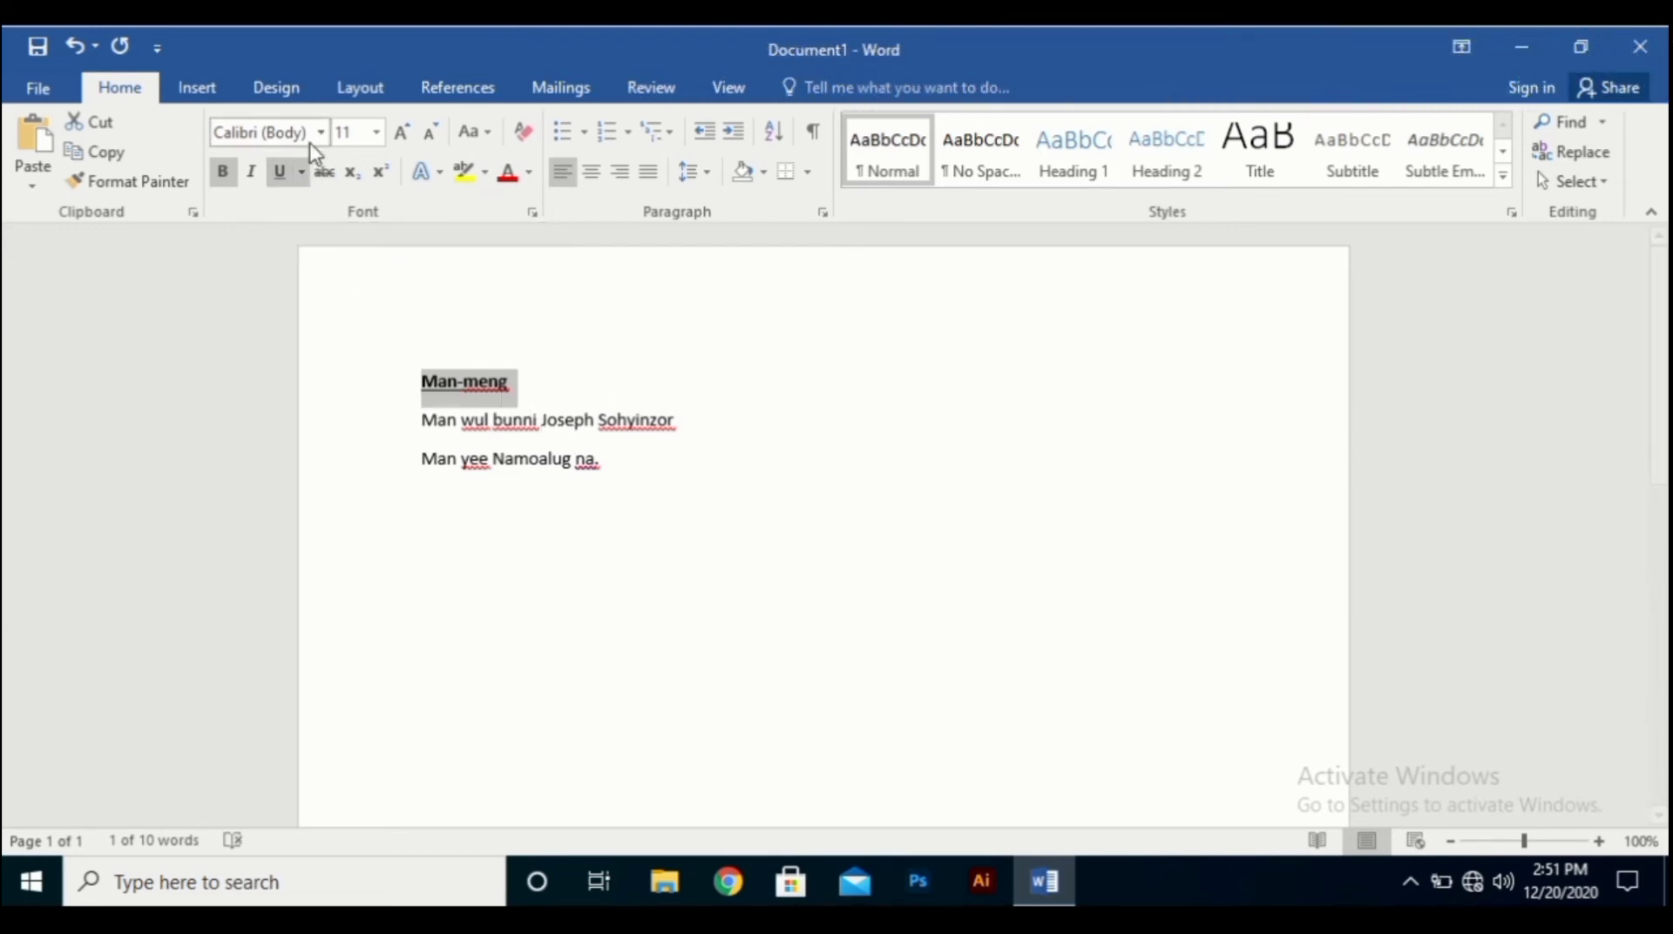
{"action": "left_click", "coordinate": [301, 172]}
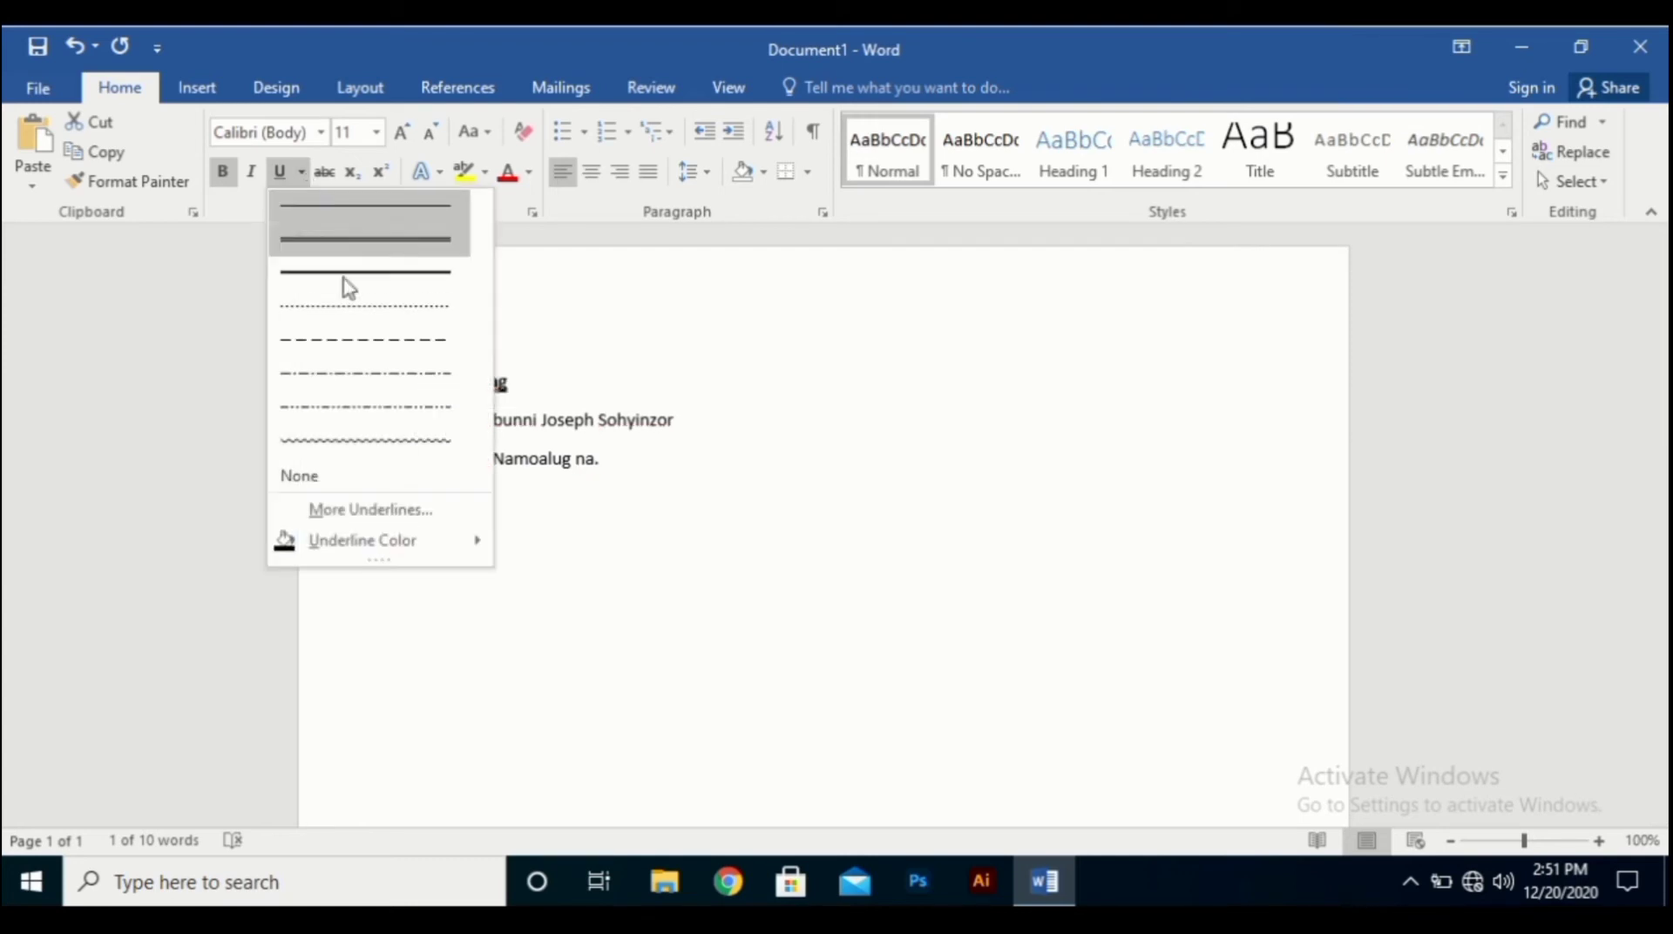
{"action": "left_click", "coordinate": [353, 443]}
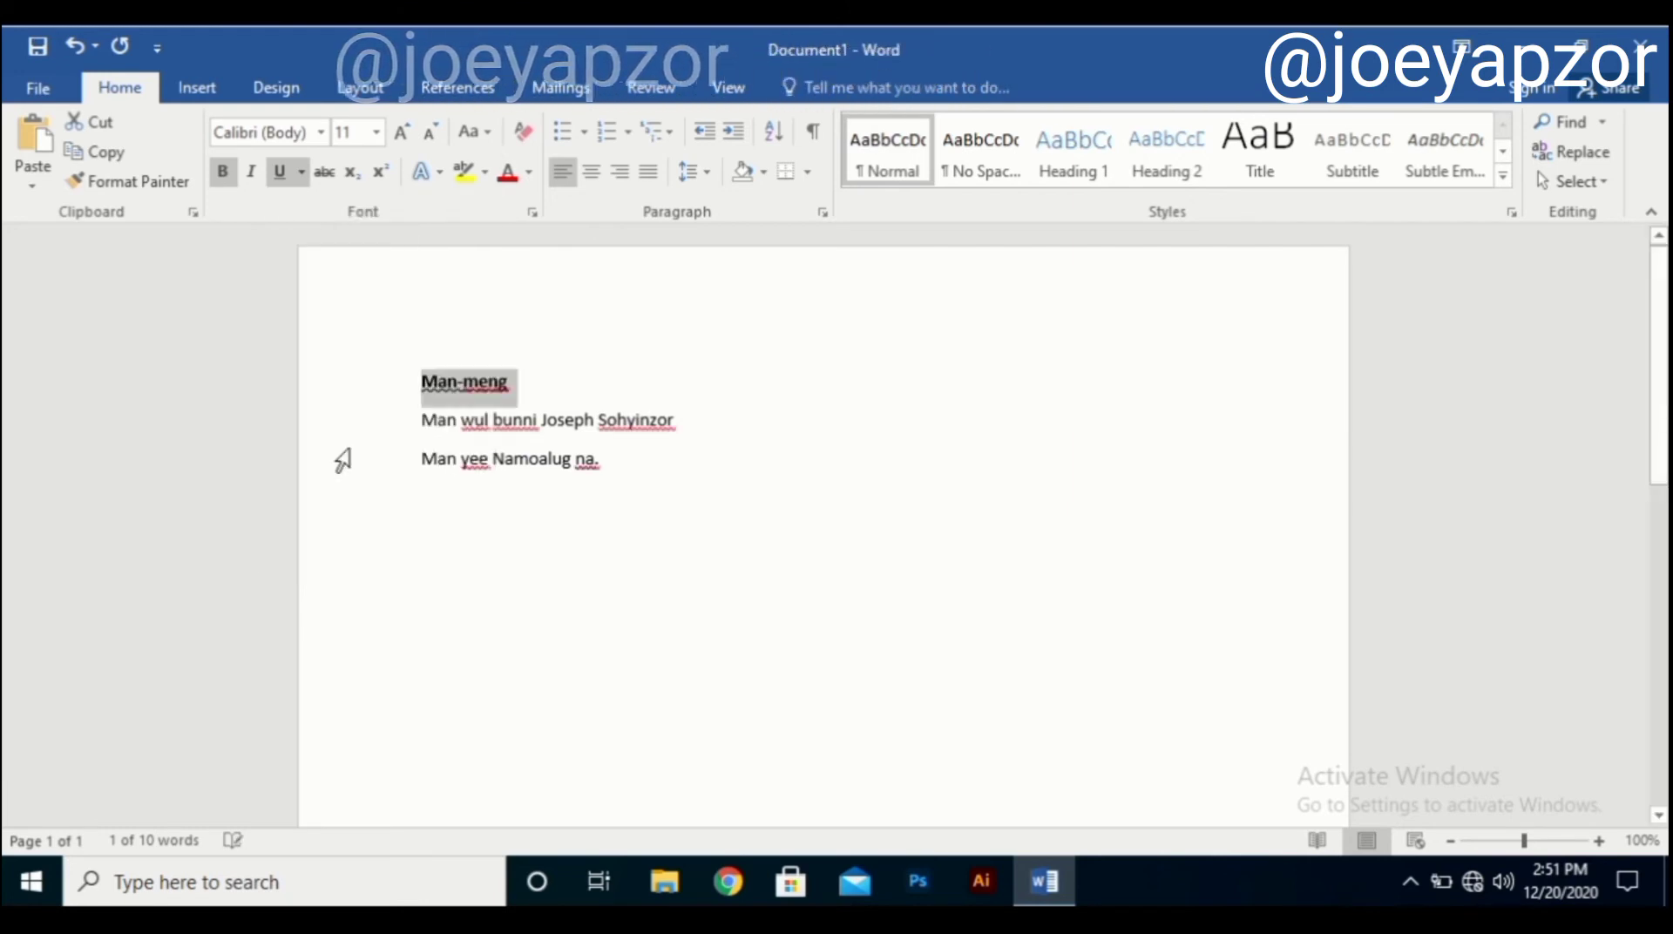
{"action": "left_click", "coordinate": [564, 394]}
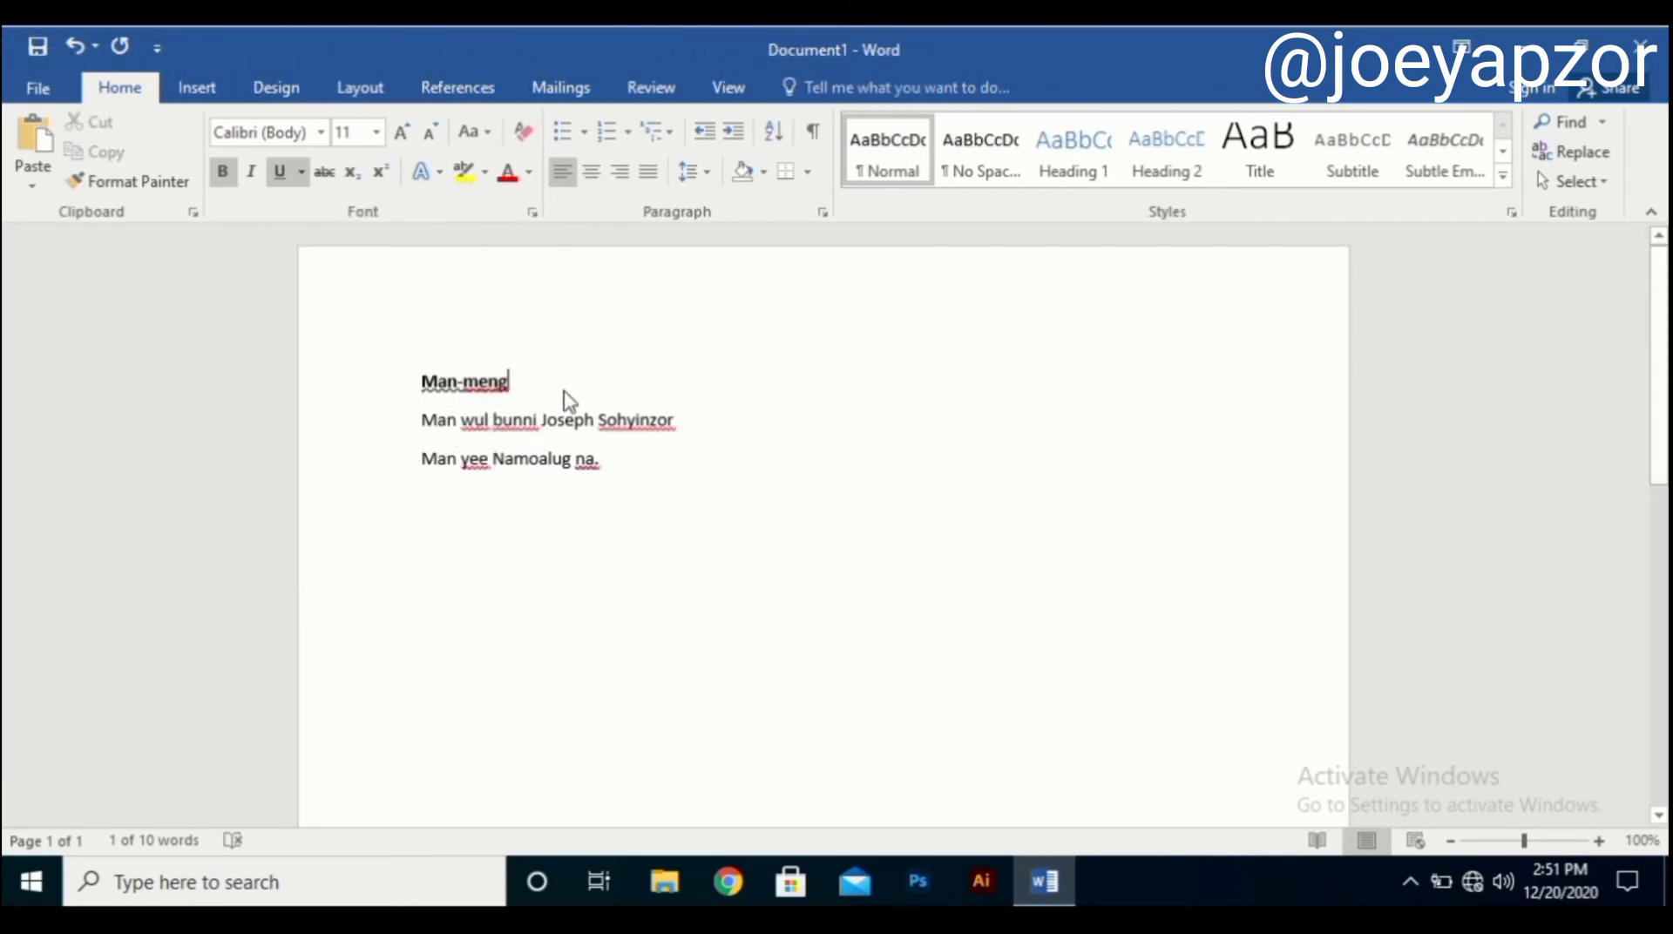
Reselect the heading line and switch it to a thick underline.
{"action": "double_click", "coordinate": [457, 381]}
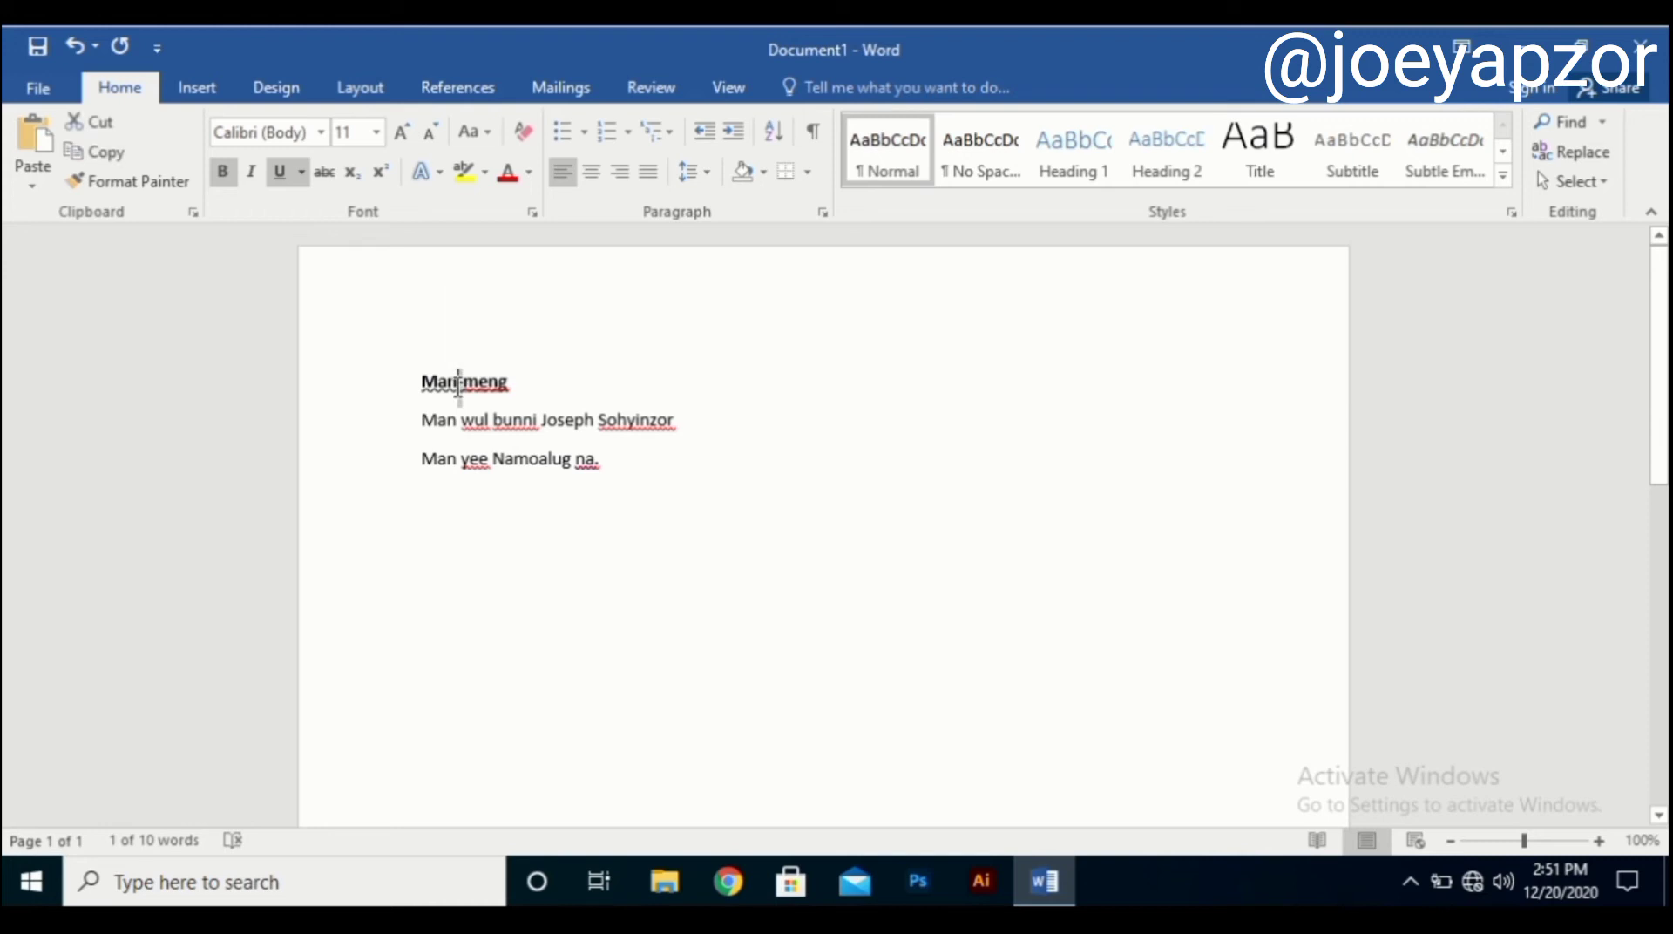
{"action": "triple_click", "coordinate": [459, 396]}
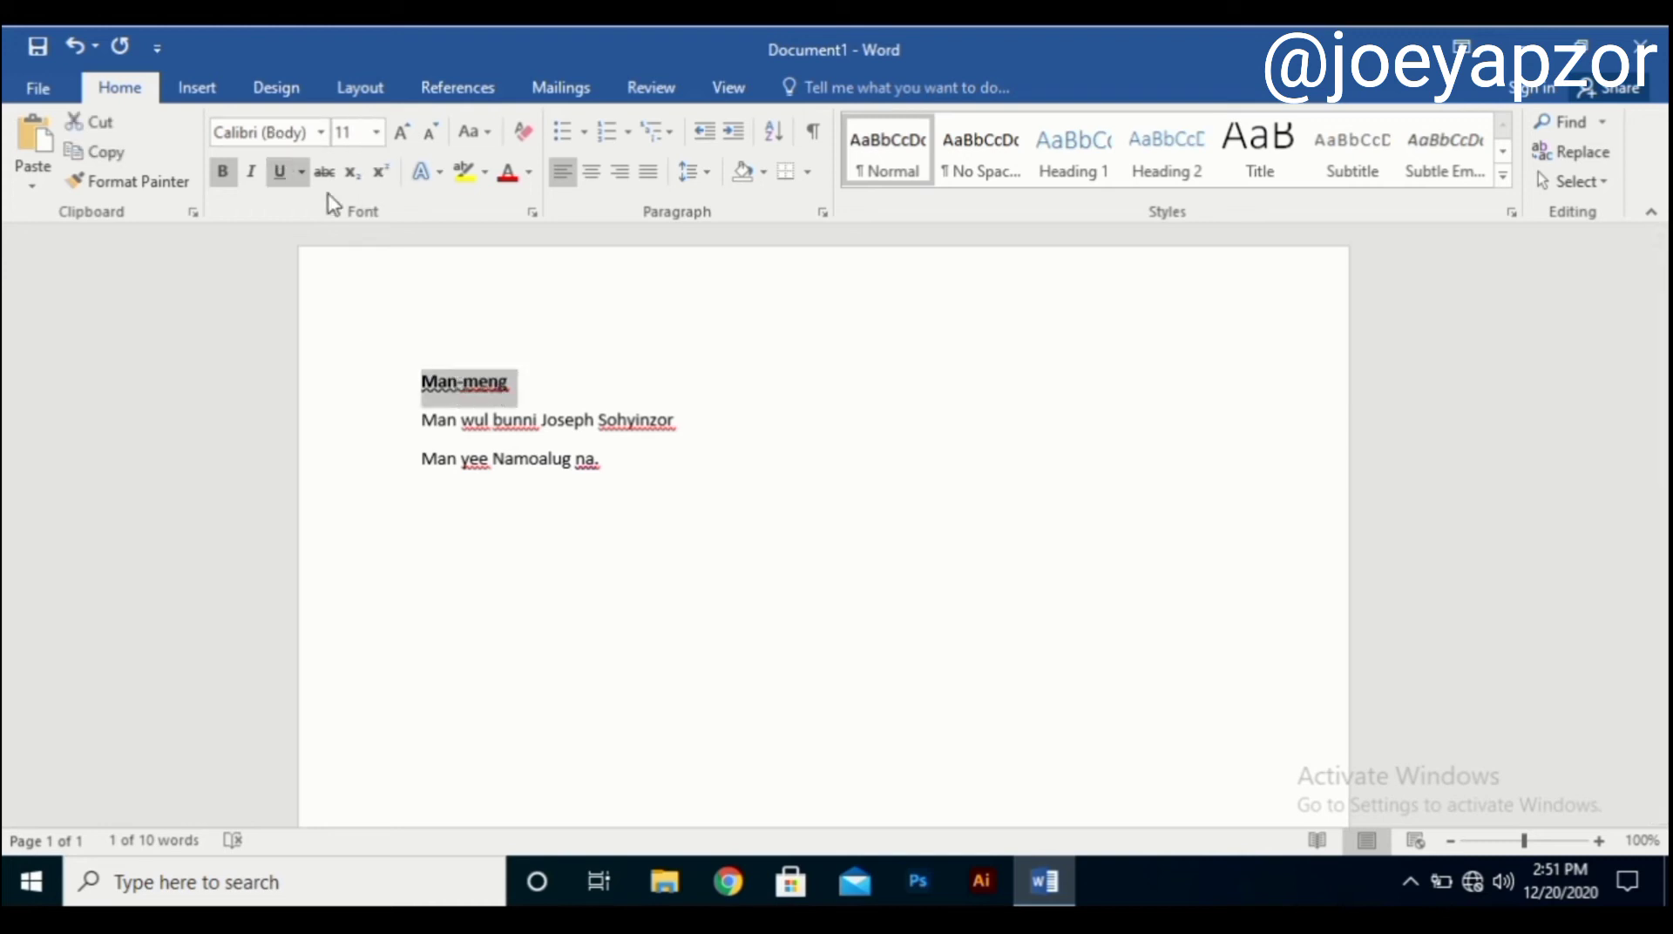
{"action": "left_click", "coordinate": [286, 172]}
{"action": "left_click", "coordinate": [301, 172]}
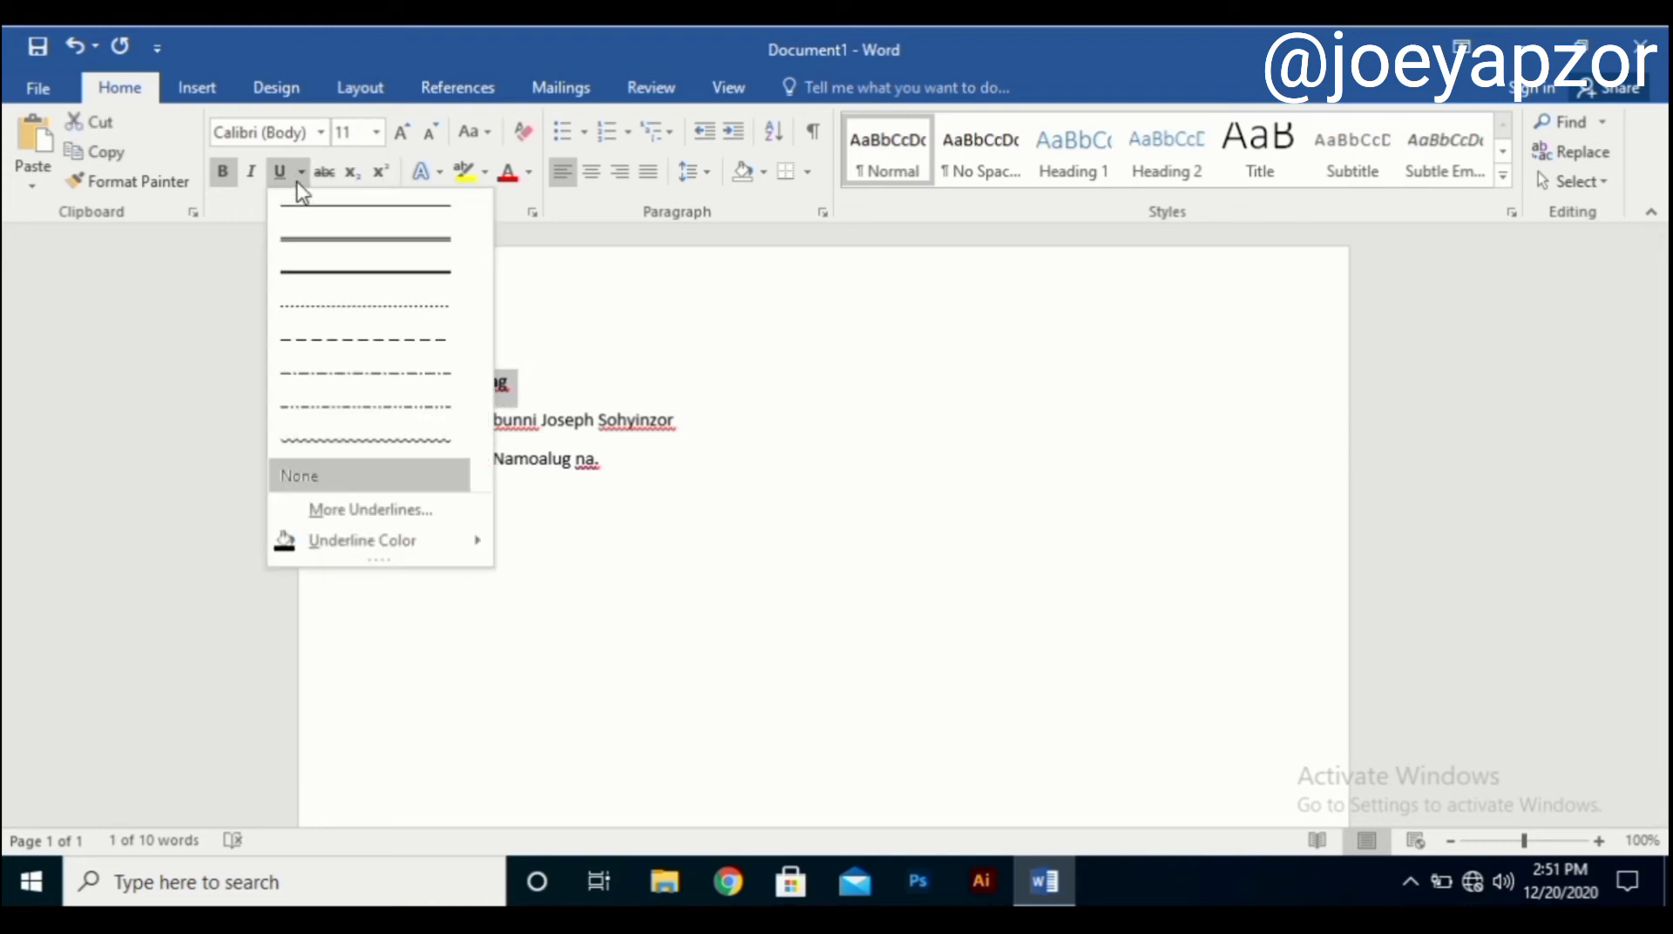
{"action": "left_click", "coordinate": [366, 278]}
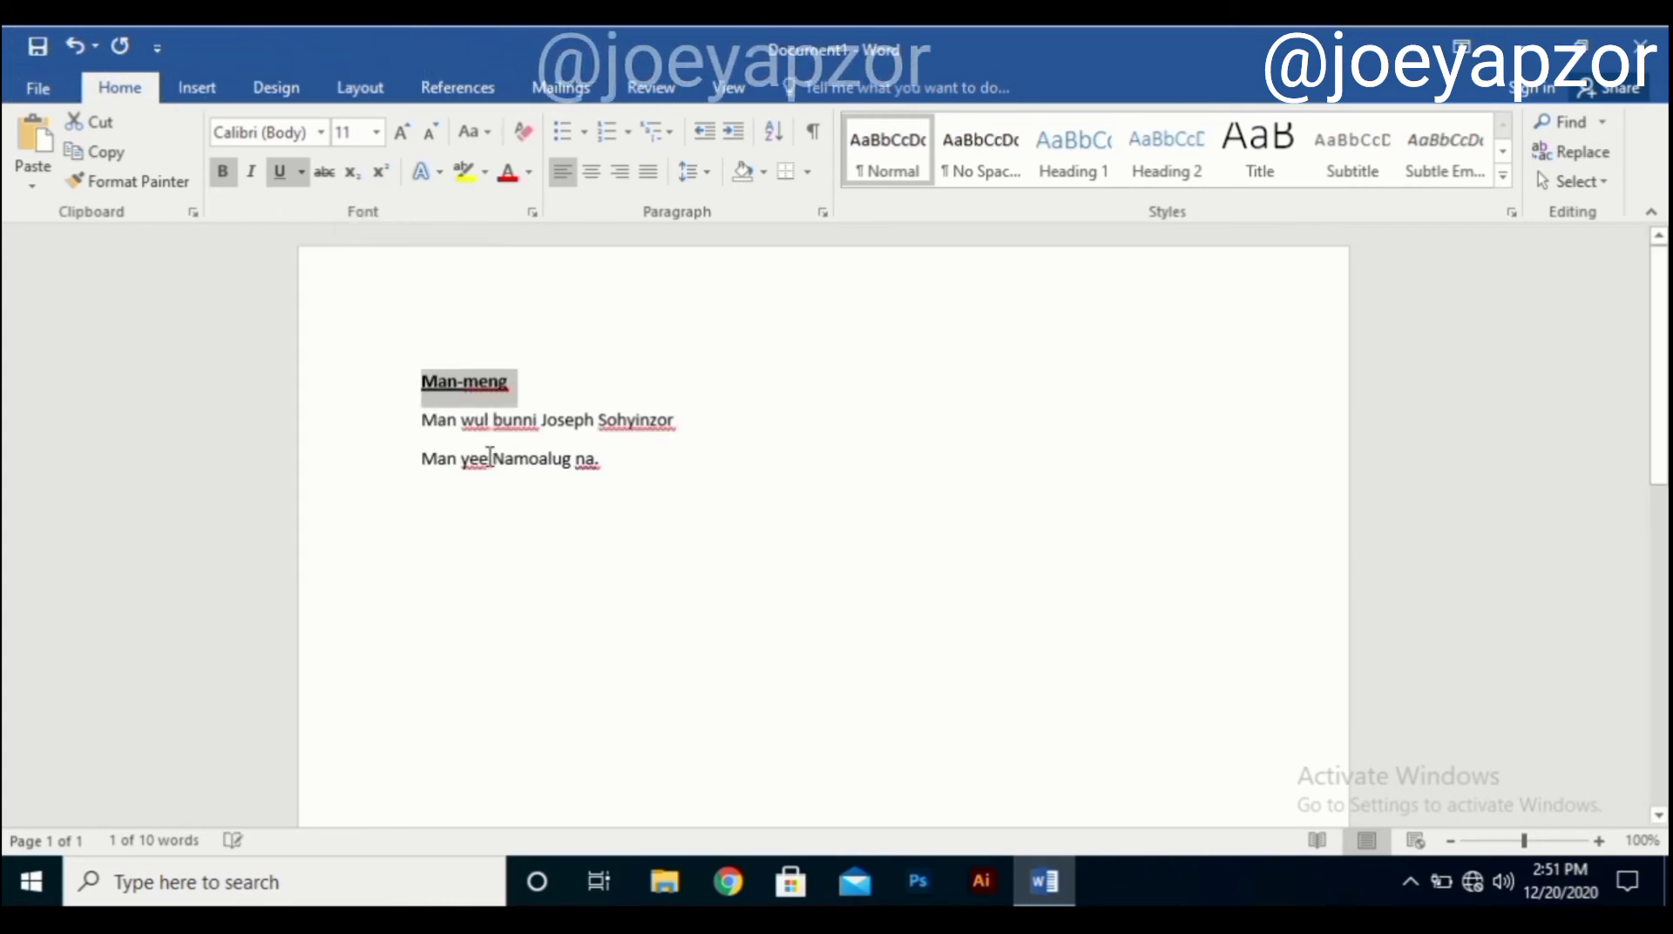
{"action": "left_click", "coordinate": [301, 175]}
{"action": "left_click", "coordinate": [353, 277]}
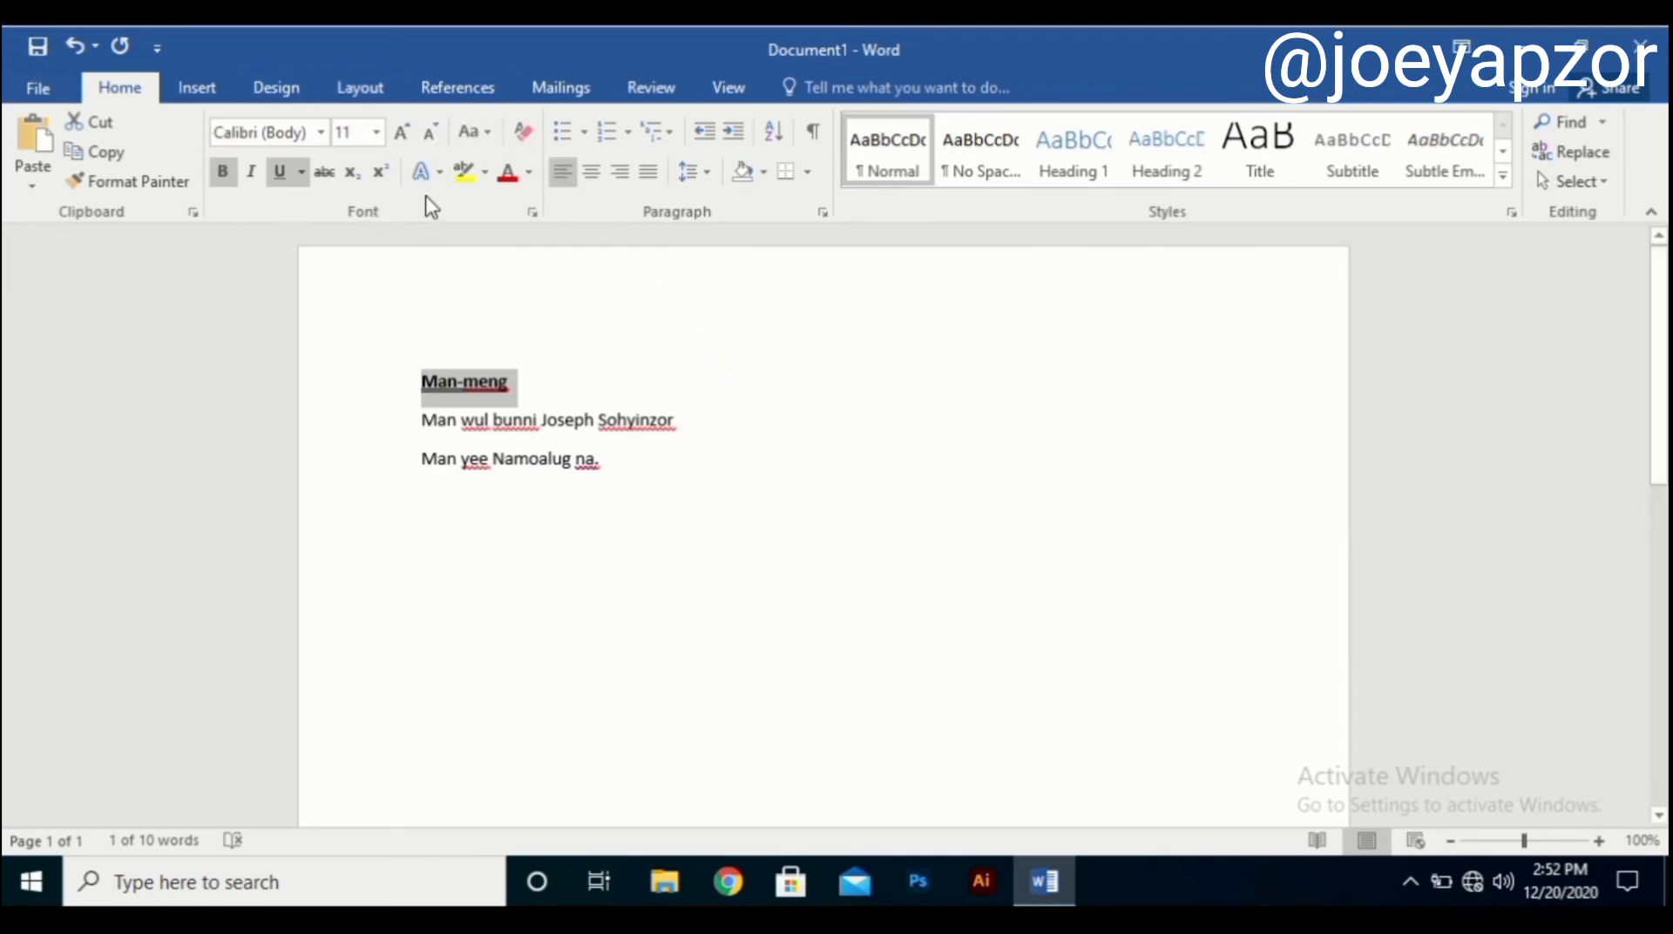
Try UPPERCASE, Sentence case and lowercase on the heading with Change Case.
{"action": "left_click", "coordinate": [479, 147]}
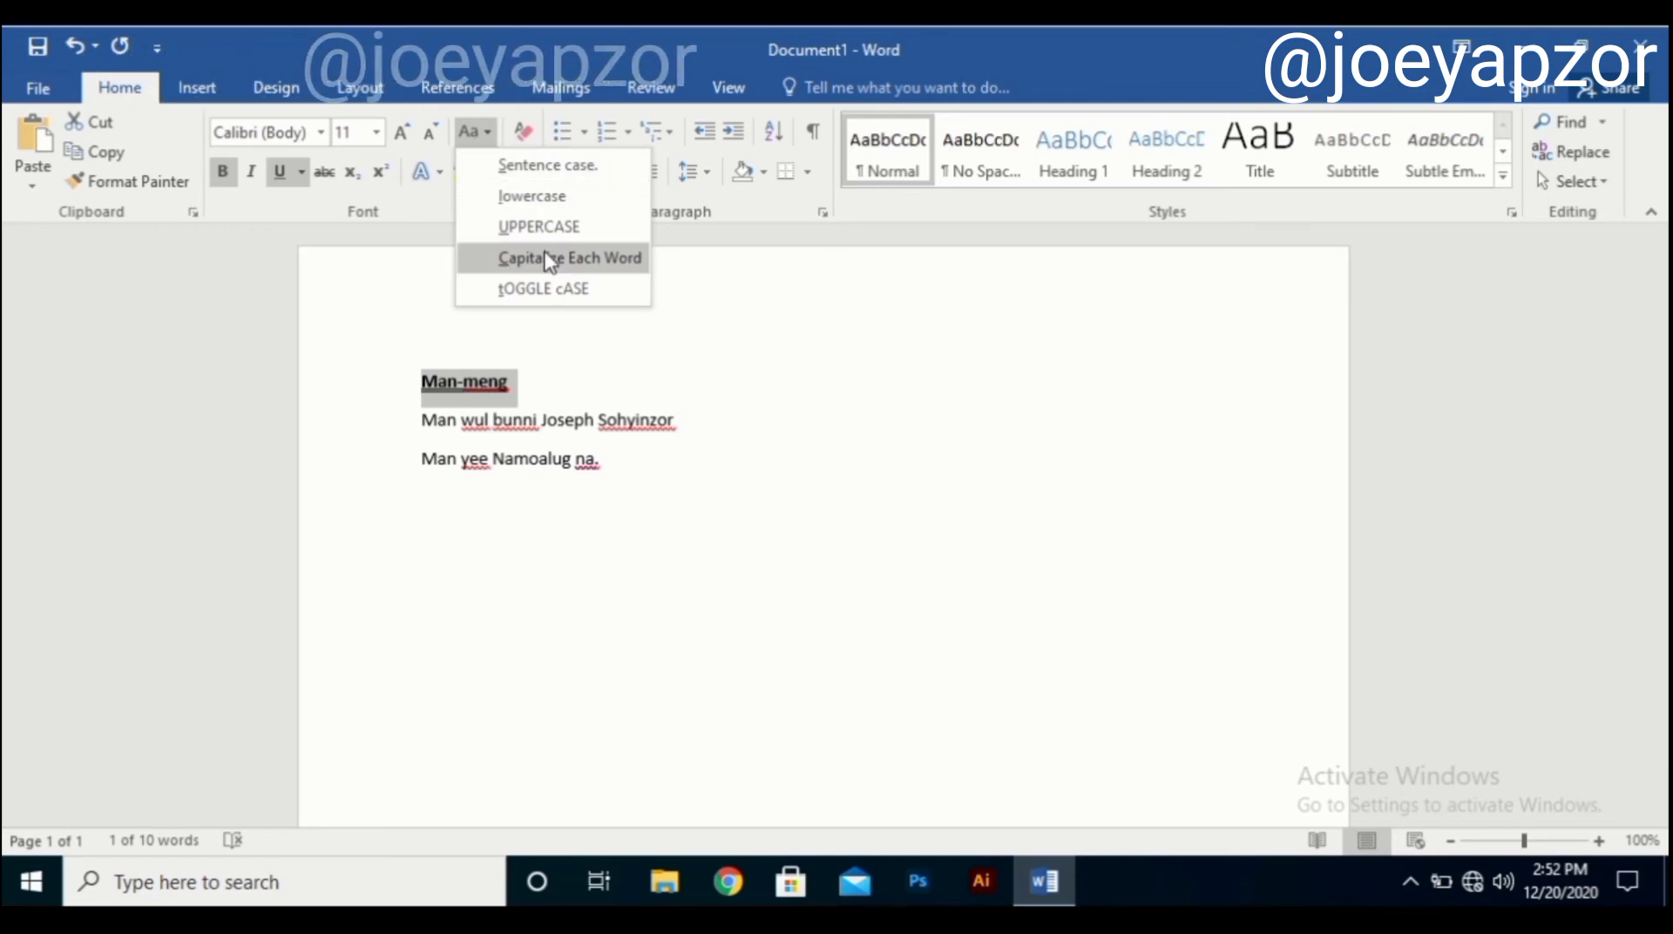
{"action": "left_click", "coordinate": [544, 229]}
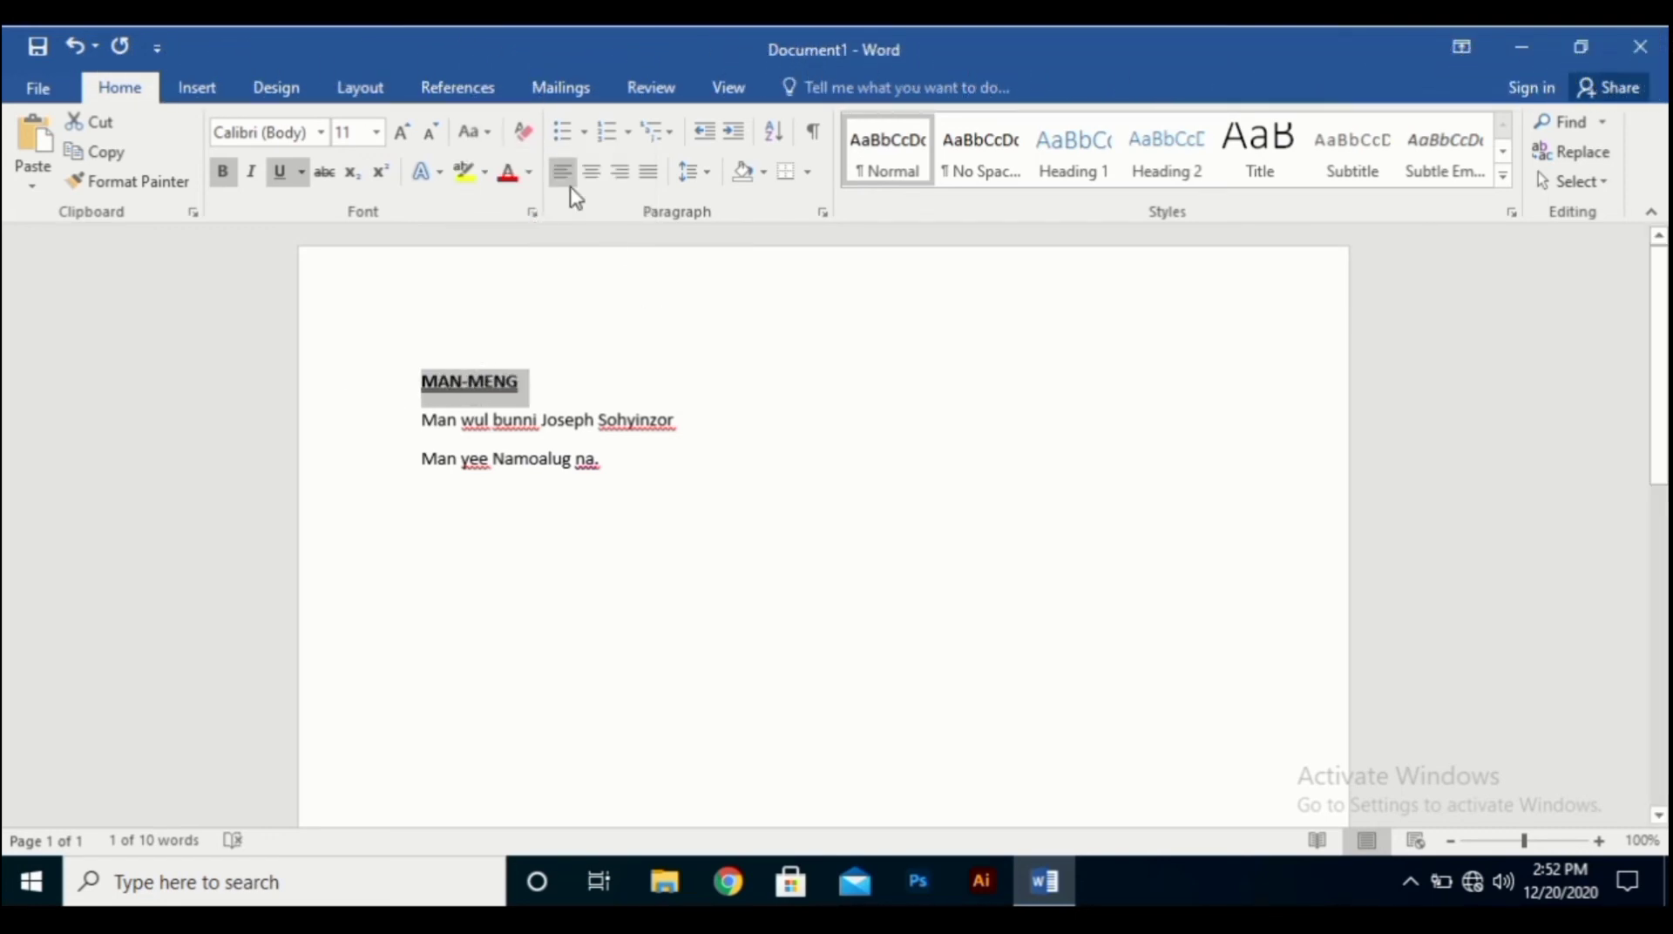
{"action": "left_click", "coordinate": [471, 131]}
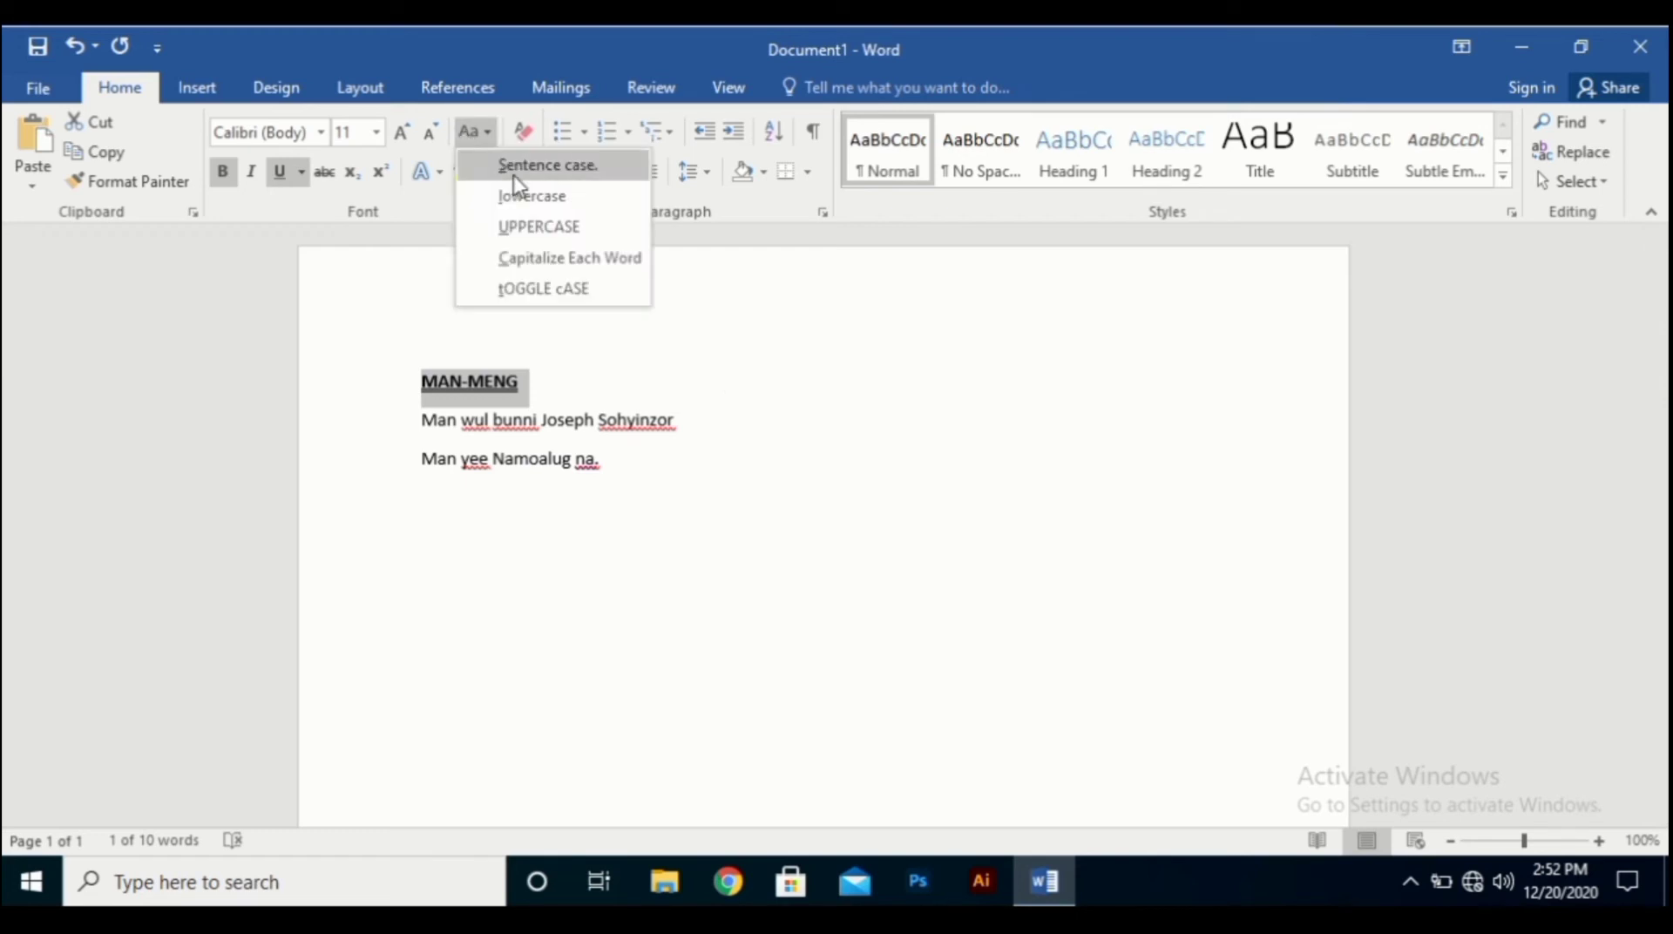
{"action": "left_click", "coordinate": [519, 166]}
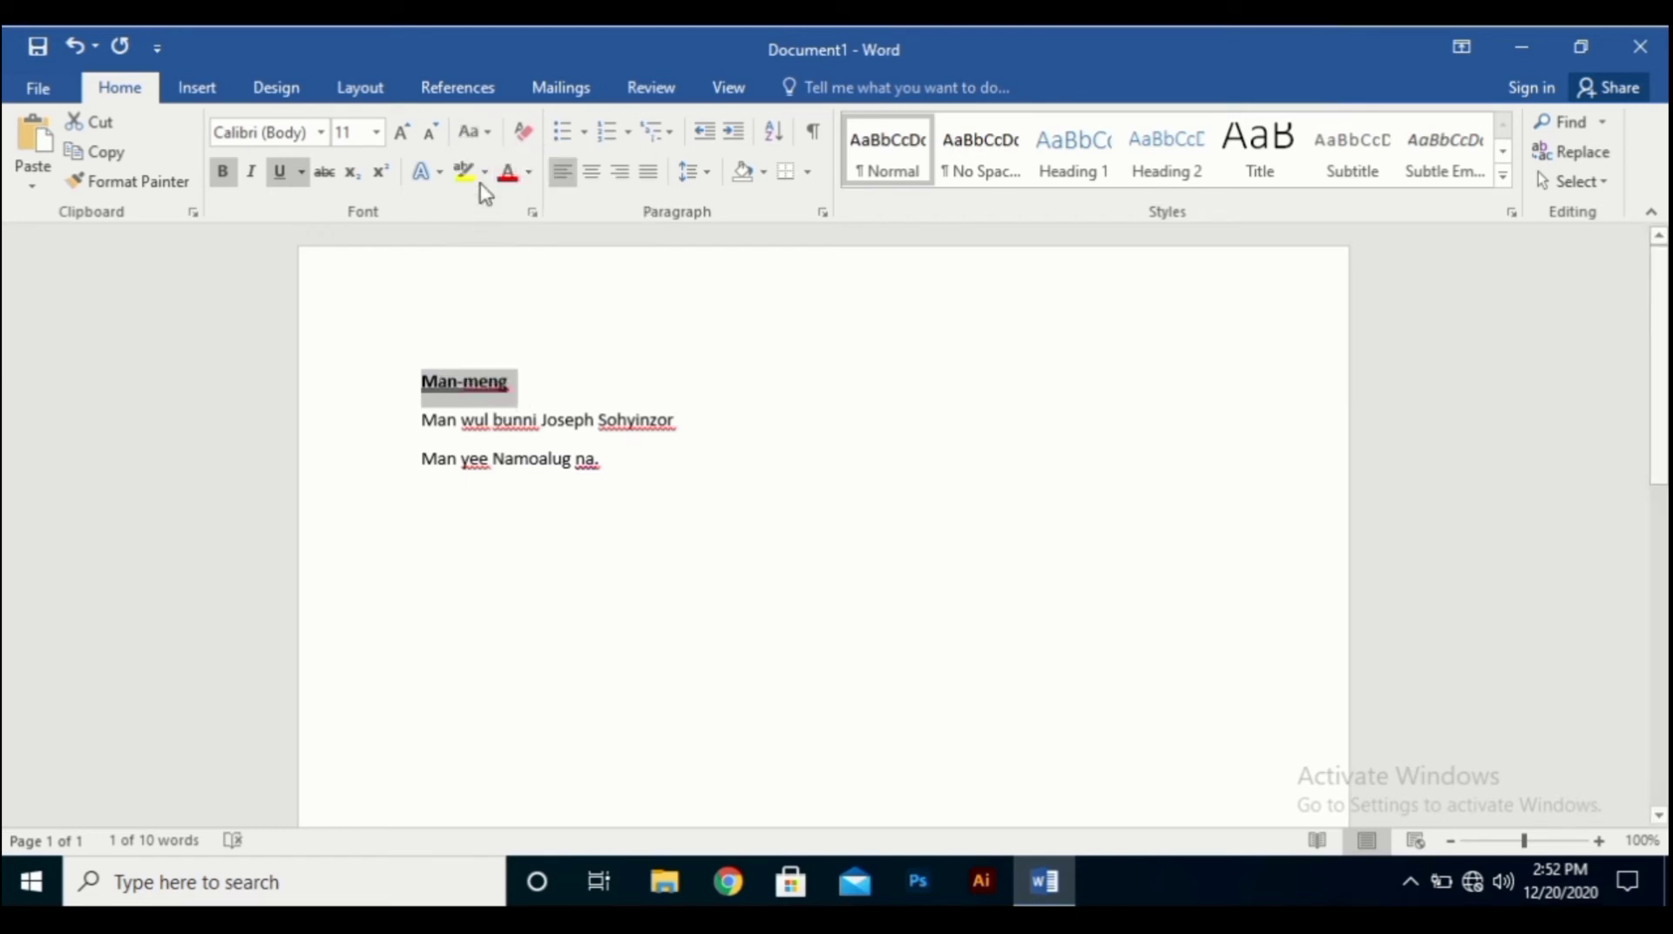
{"action": "left_click", "coordinate": [475, 132]}
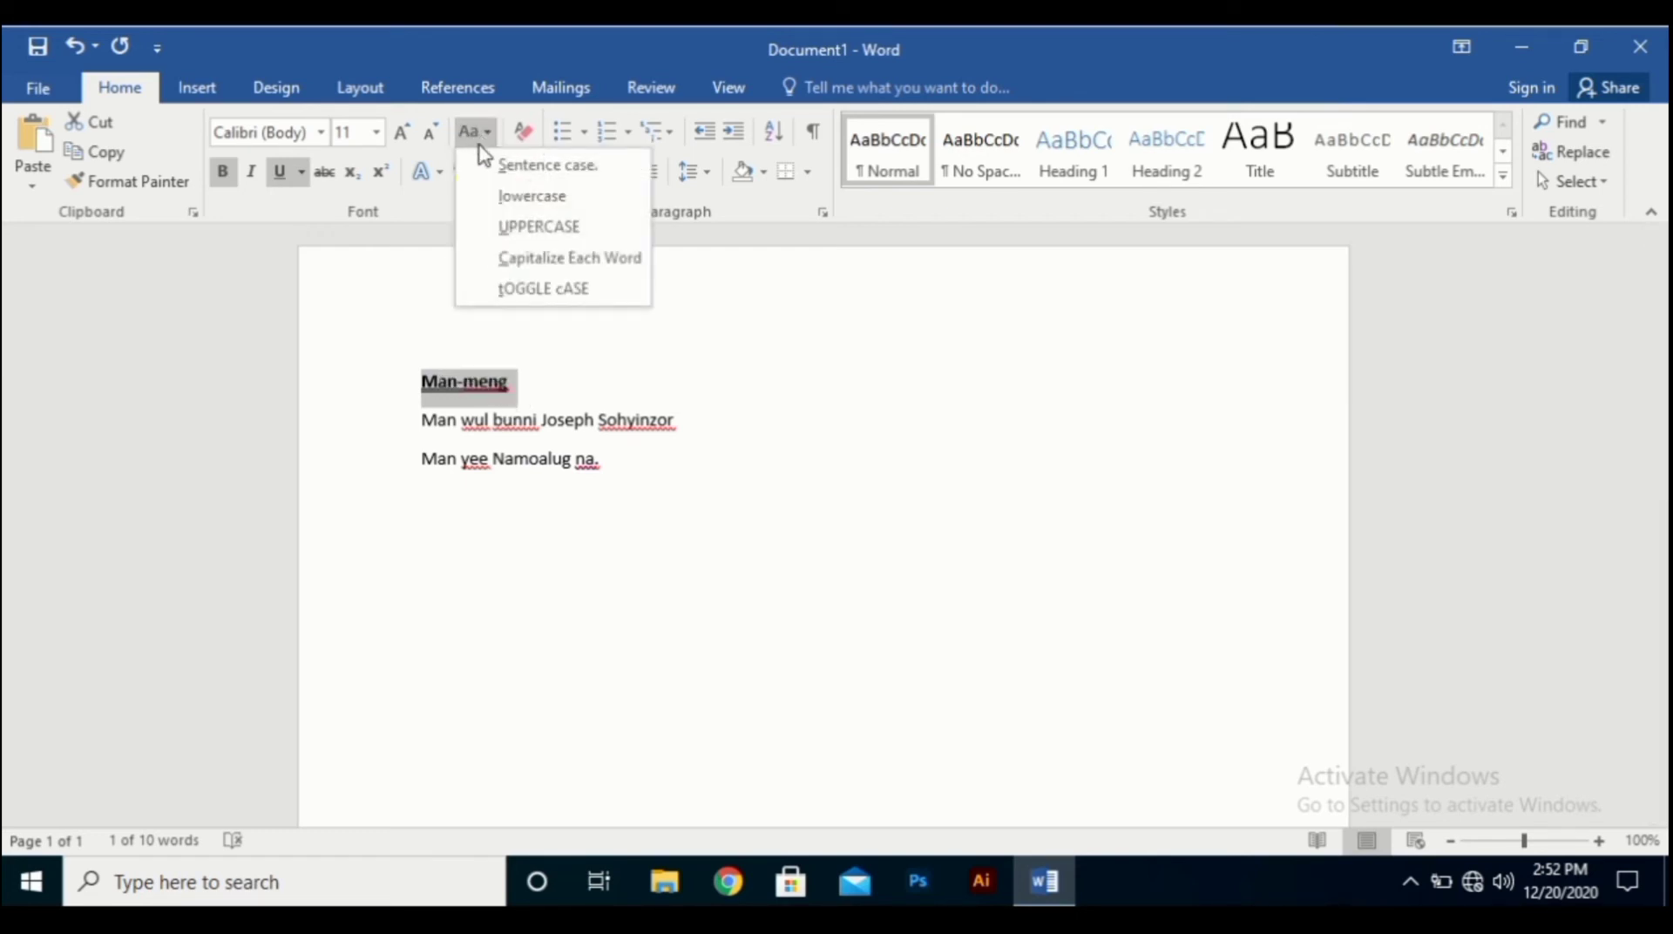
{"action": "left_click", "coordinate": [534, 197]}
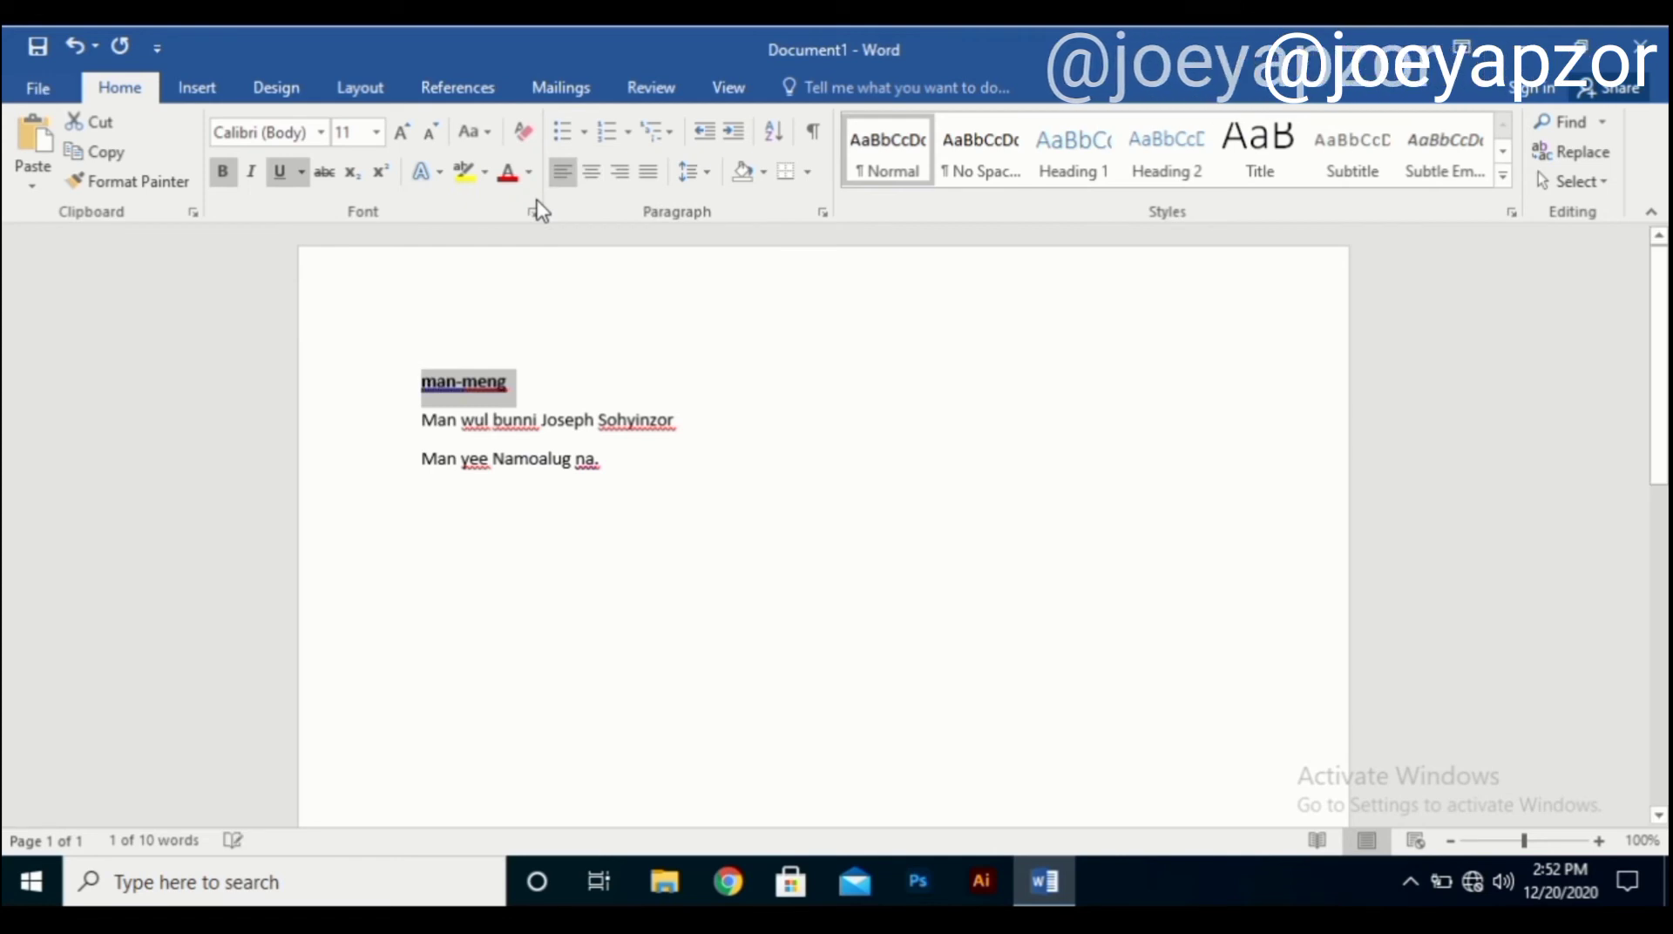
Toggle the heading to MAN-MENG and back, leaving it lowercase as man-meng.
{"action": "left_click", "coordinate": [486, 138]}
{"action": "left_click", "coordinate": [514, 290]}
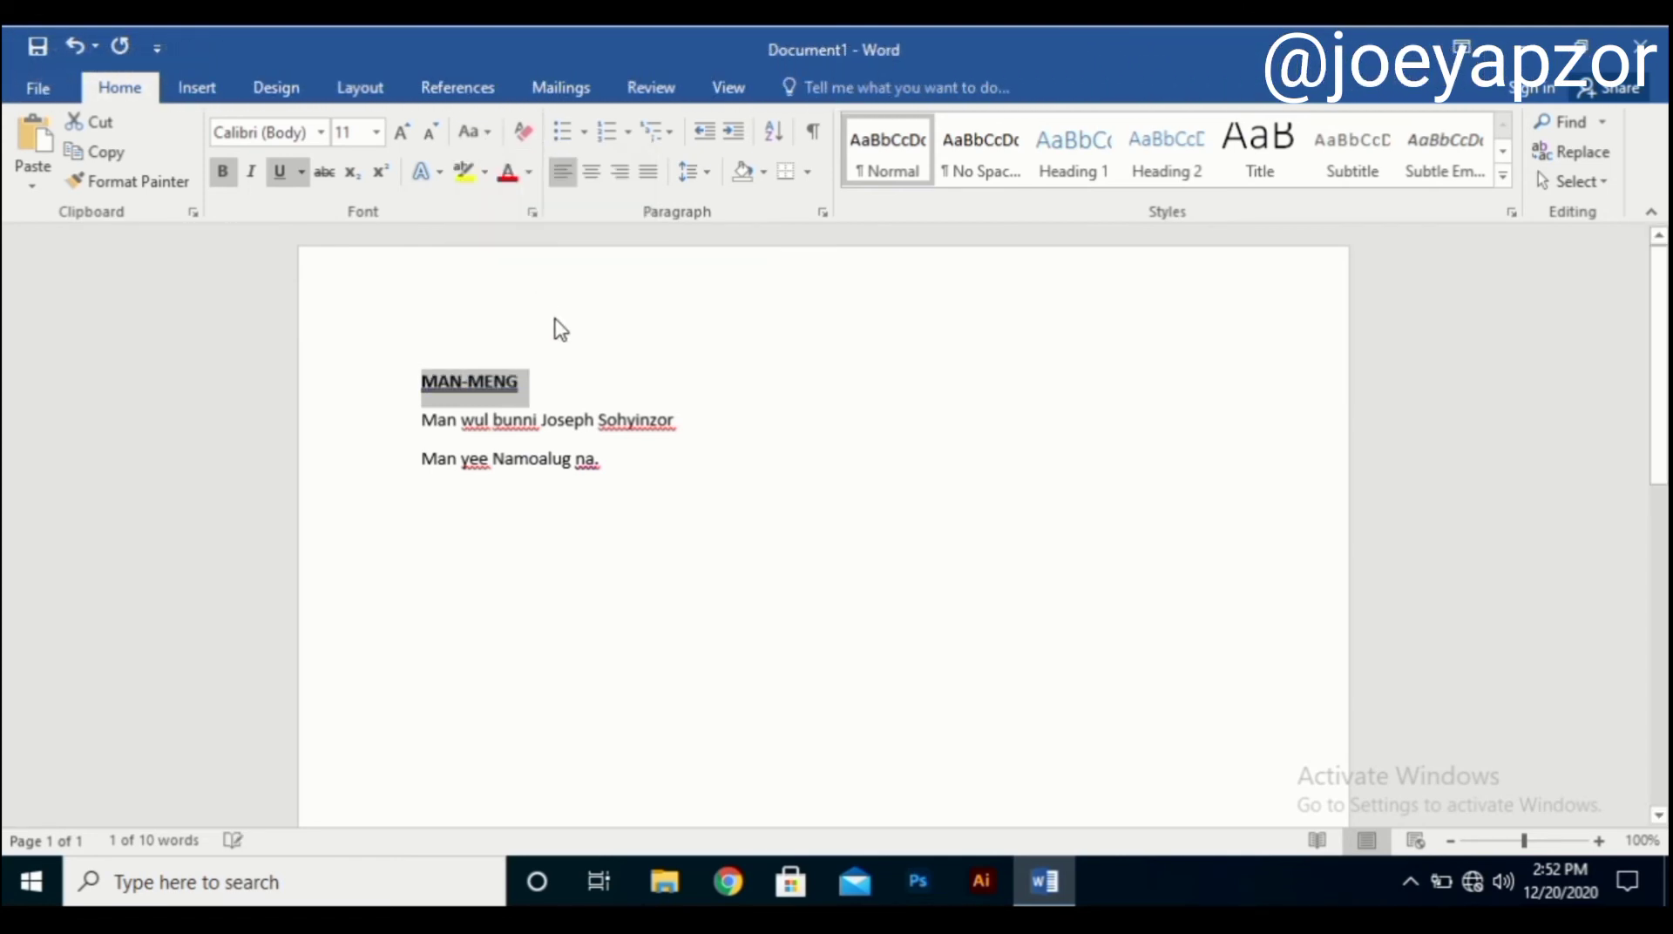
{"action": "left_click", "coordinate": [486, 138]}
{"action": "left_click", "coordinate": [515, 287]}
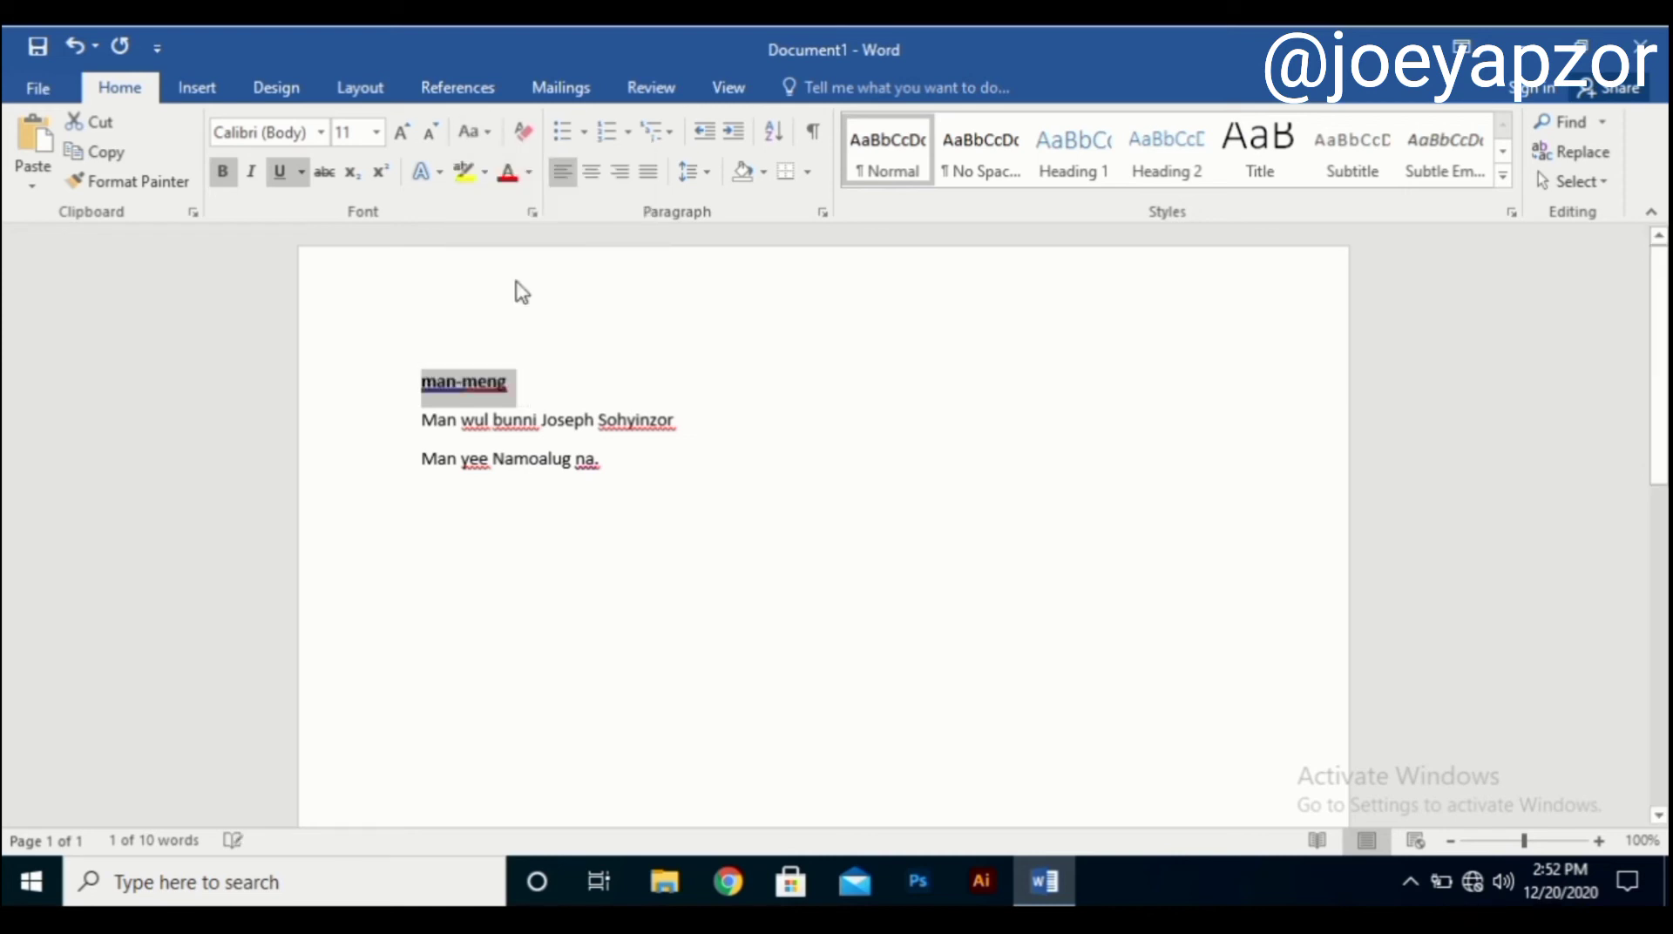
{"action": "left_click", "coordinate": [475, 132]}
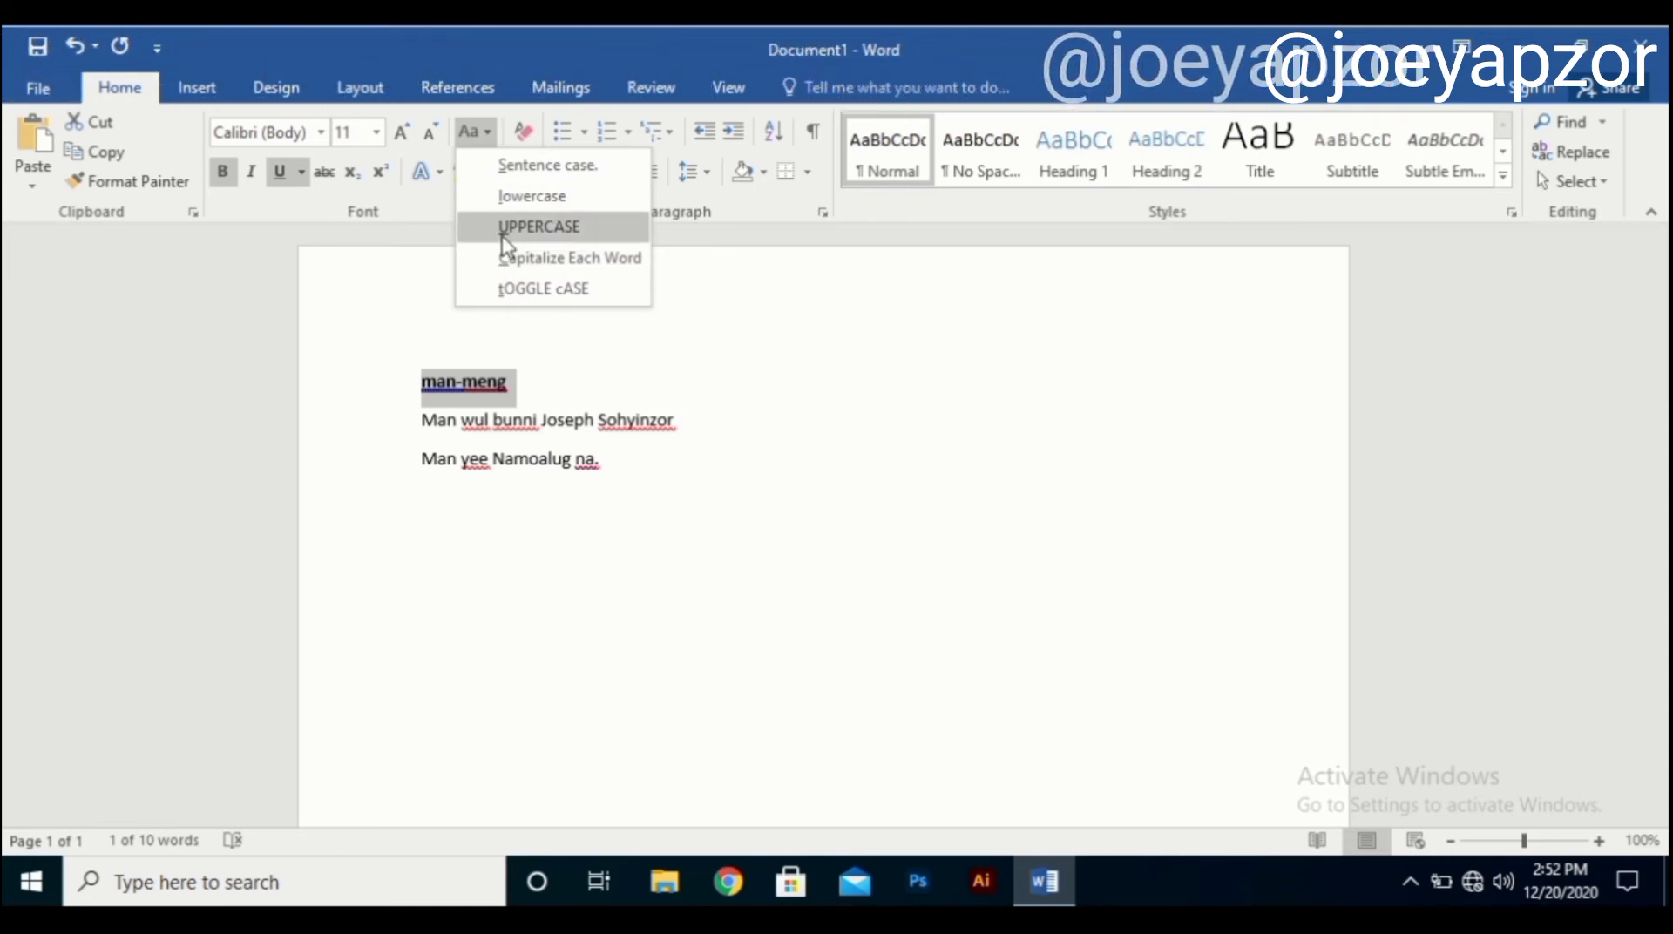
{"action": "left_click", "coordinate": [494, 388]}
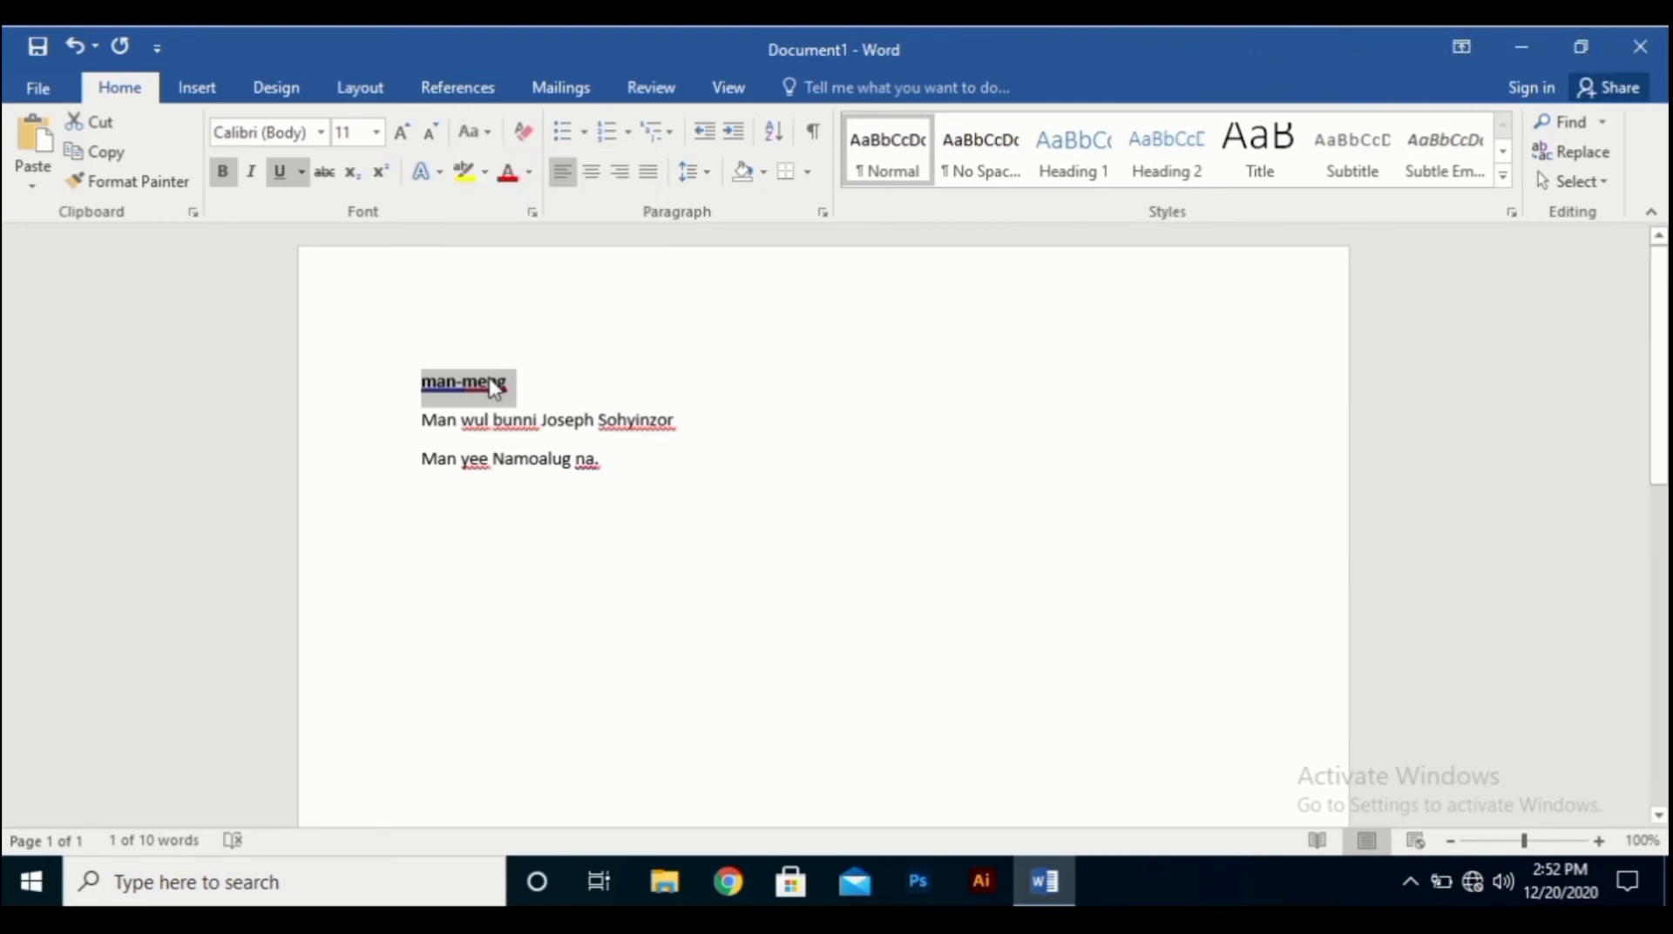
{"action": "left_click", "coordinate": [517, 385]}
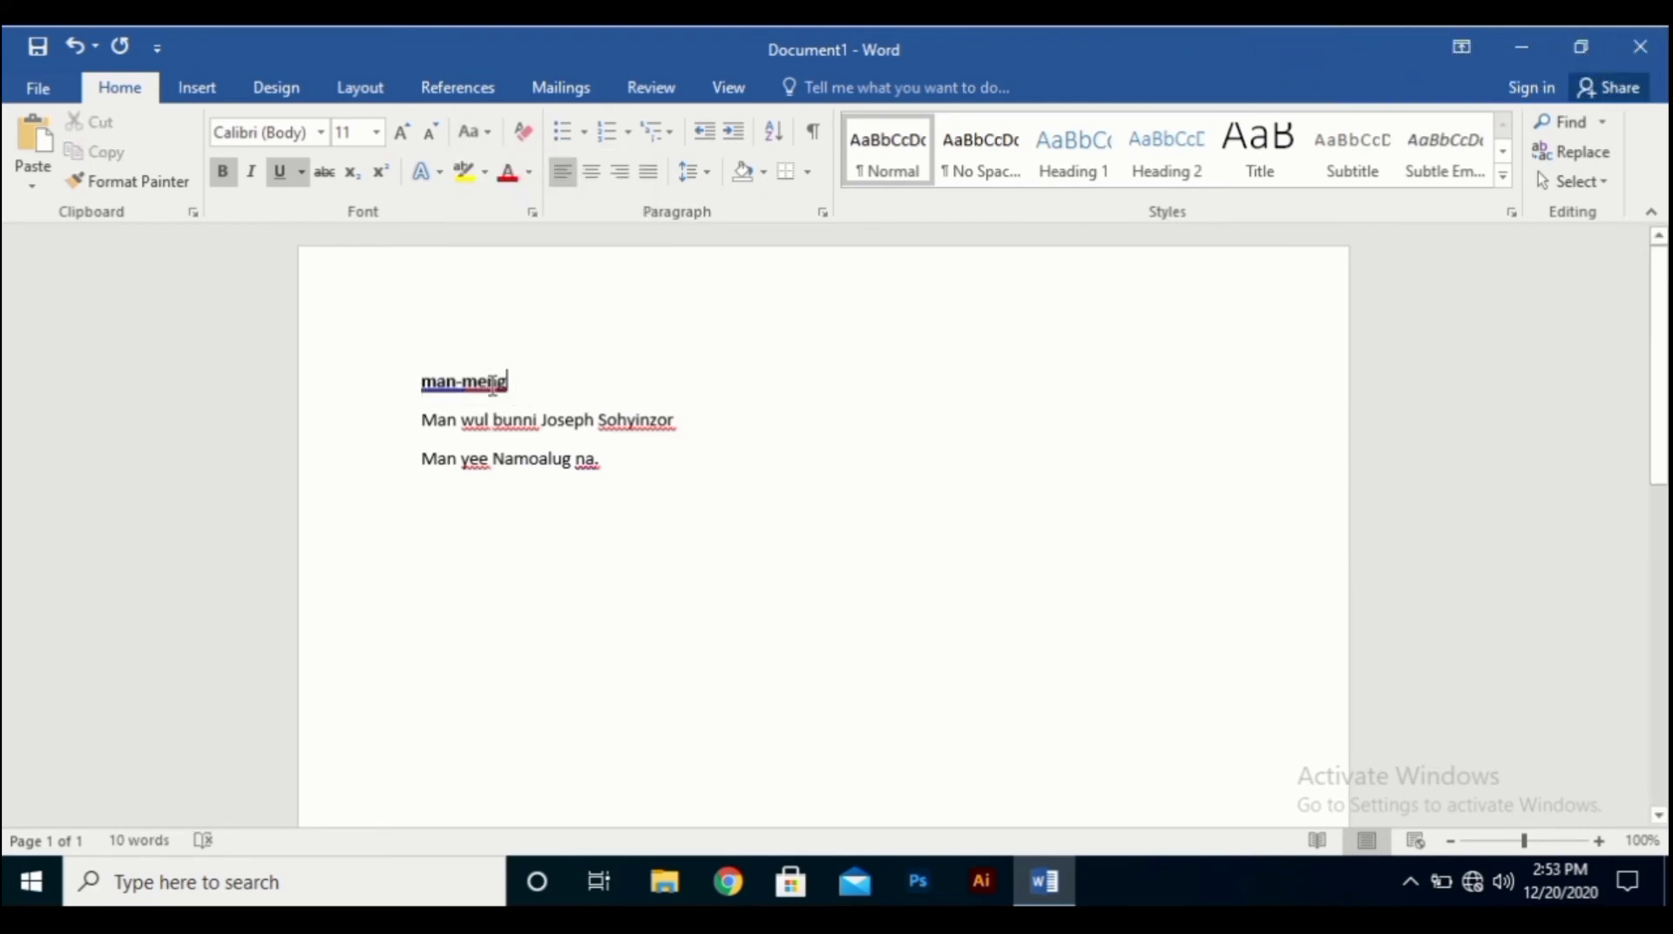
Trim the heading's last letter, then try tOGGLE cASE and Capitalize Each Word on it.
{"action": "key", "text": "BackSpace"}
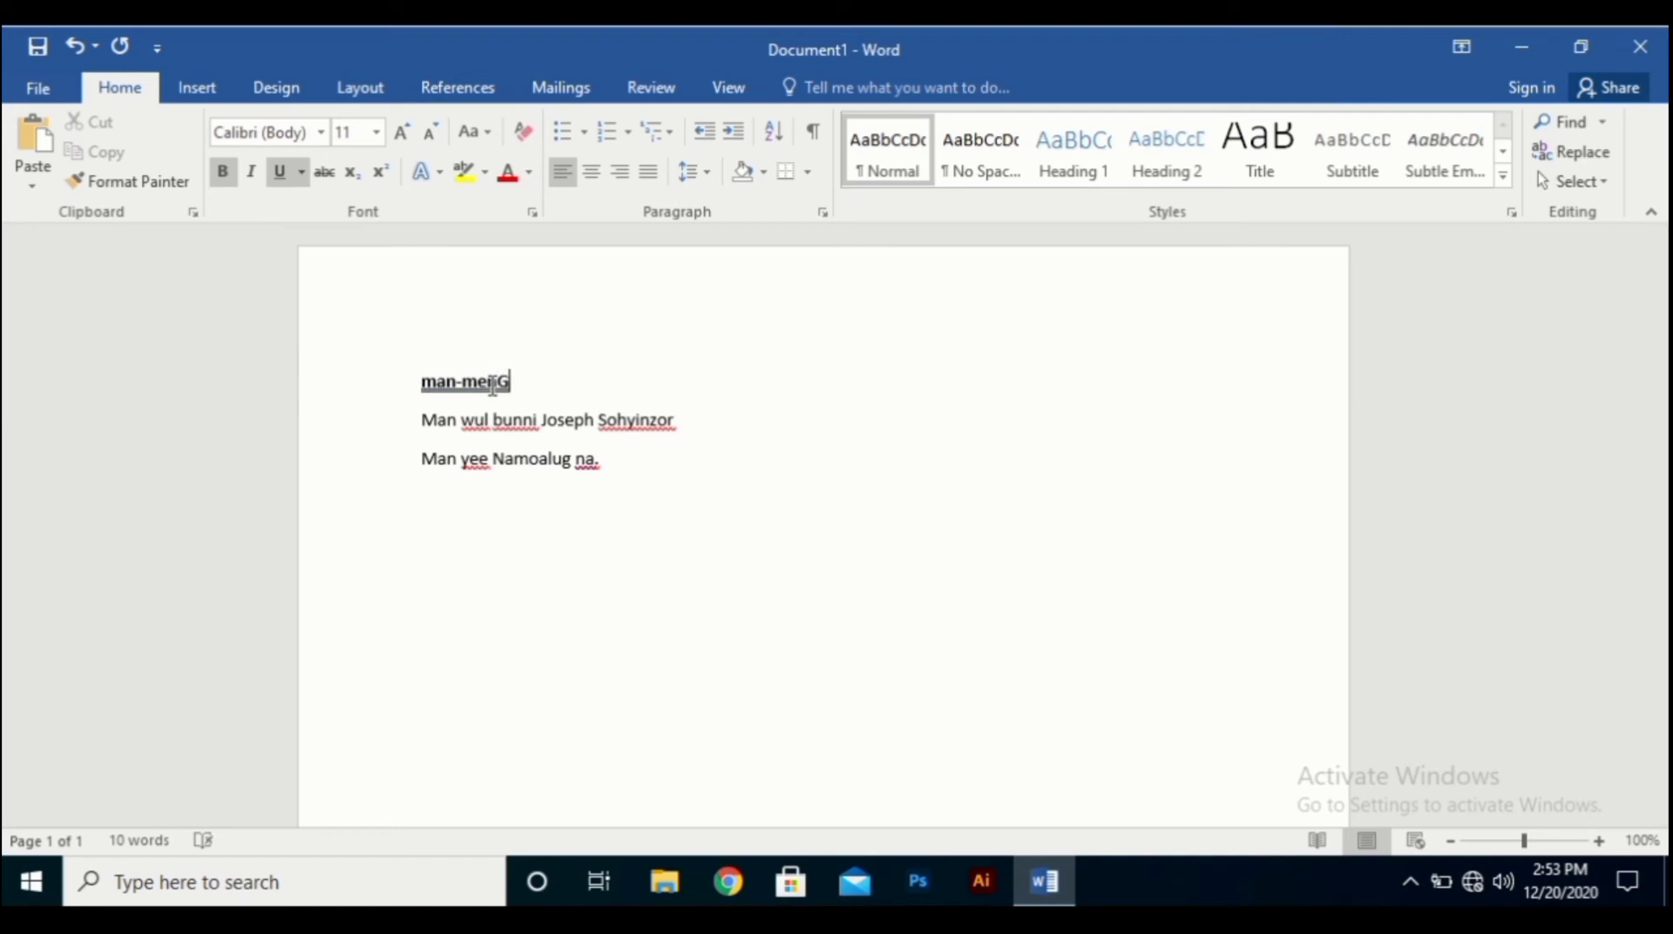
{"action": "left_click_drag", "start_coordinate": [523, 385], "coordinate": [410, 378]}
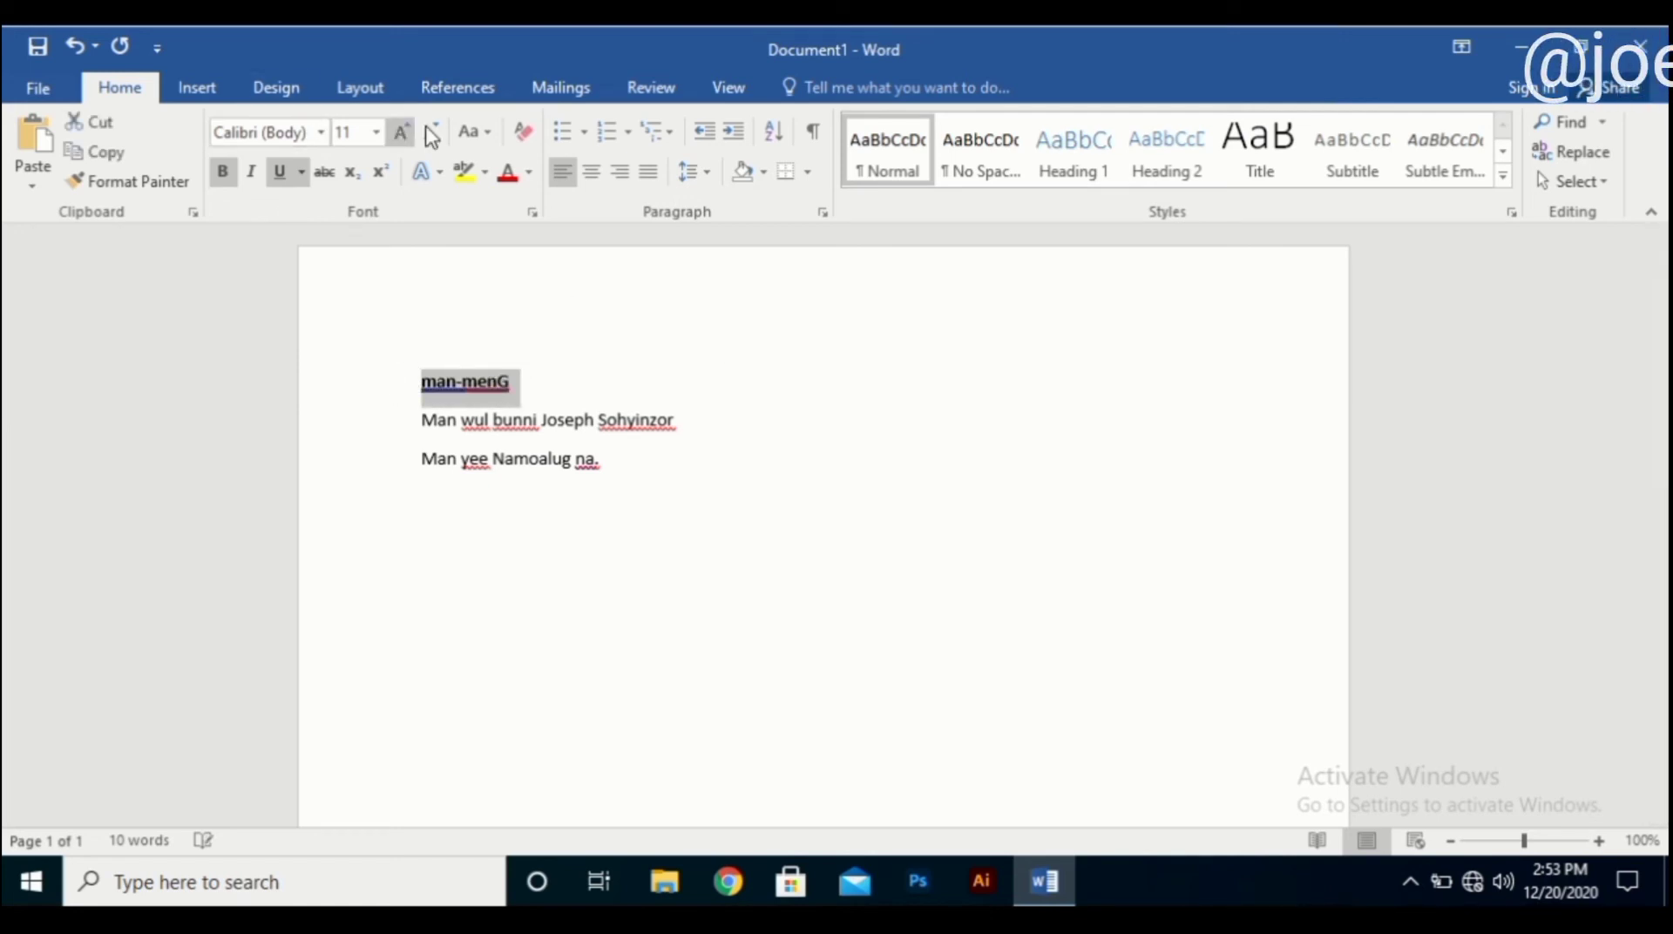
{"action": "left_click", "coordinate": [475, 132]}
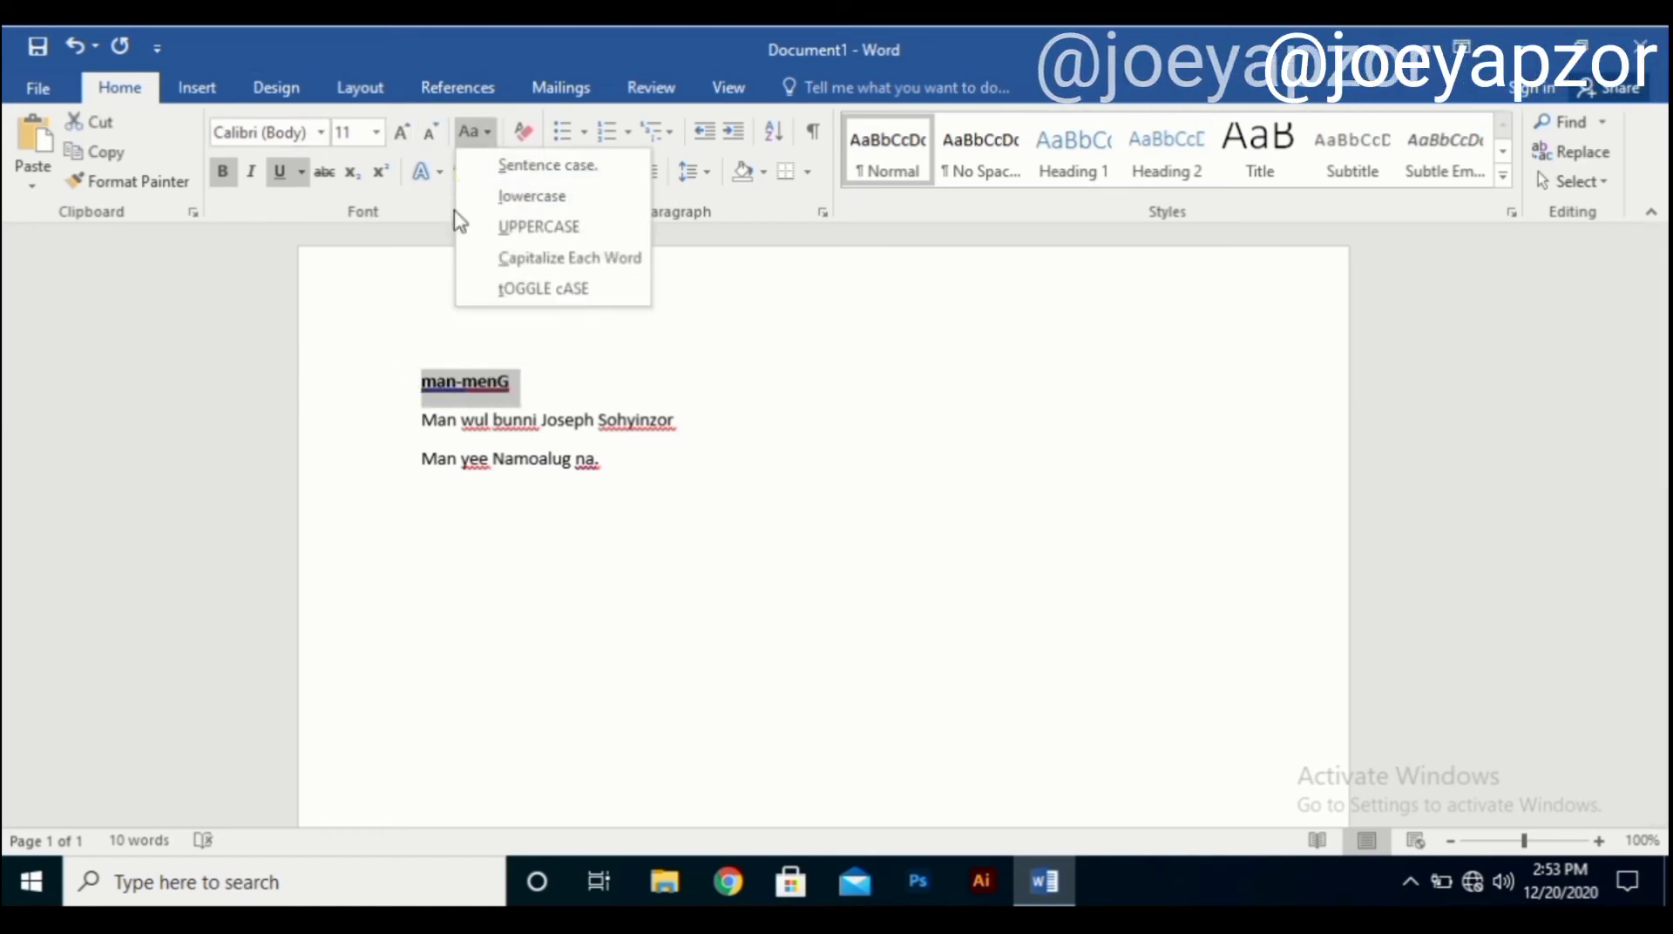
{"action": "left_click", "coordinate": [490, 289]}
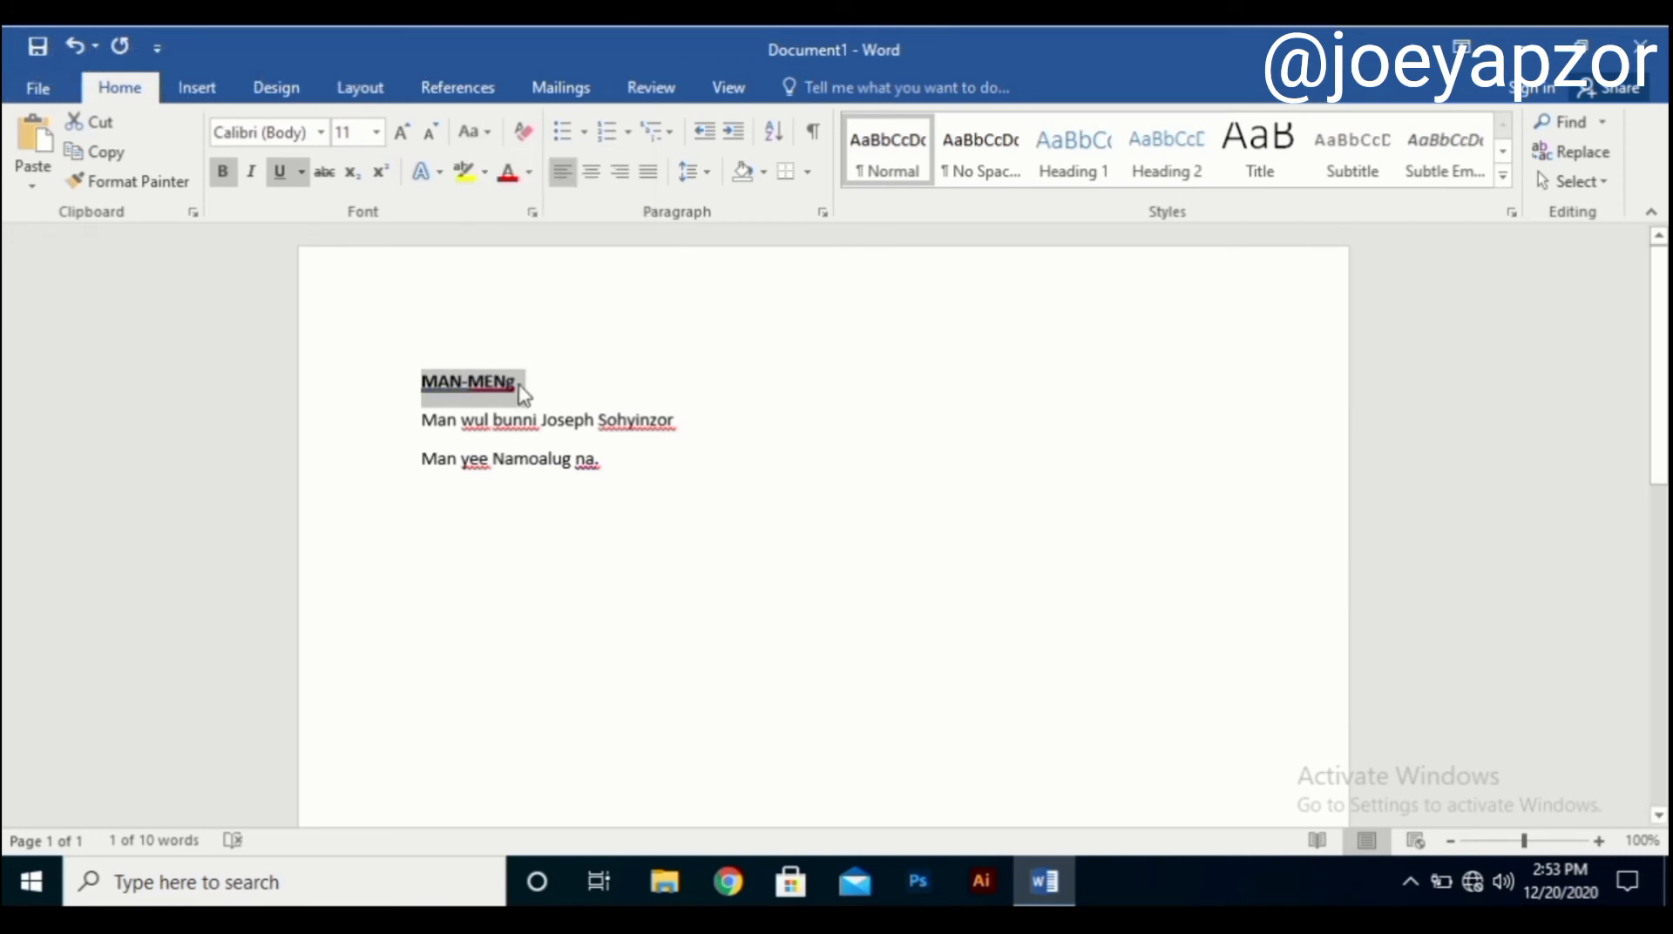
{"action": "left_click", "coordinate": [471, 133]}
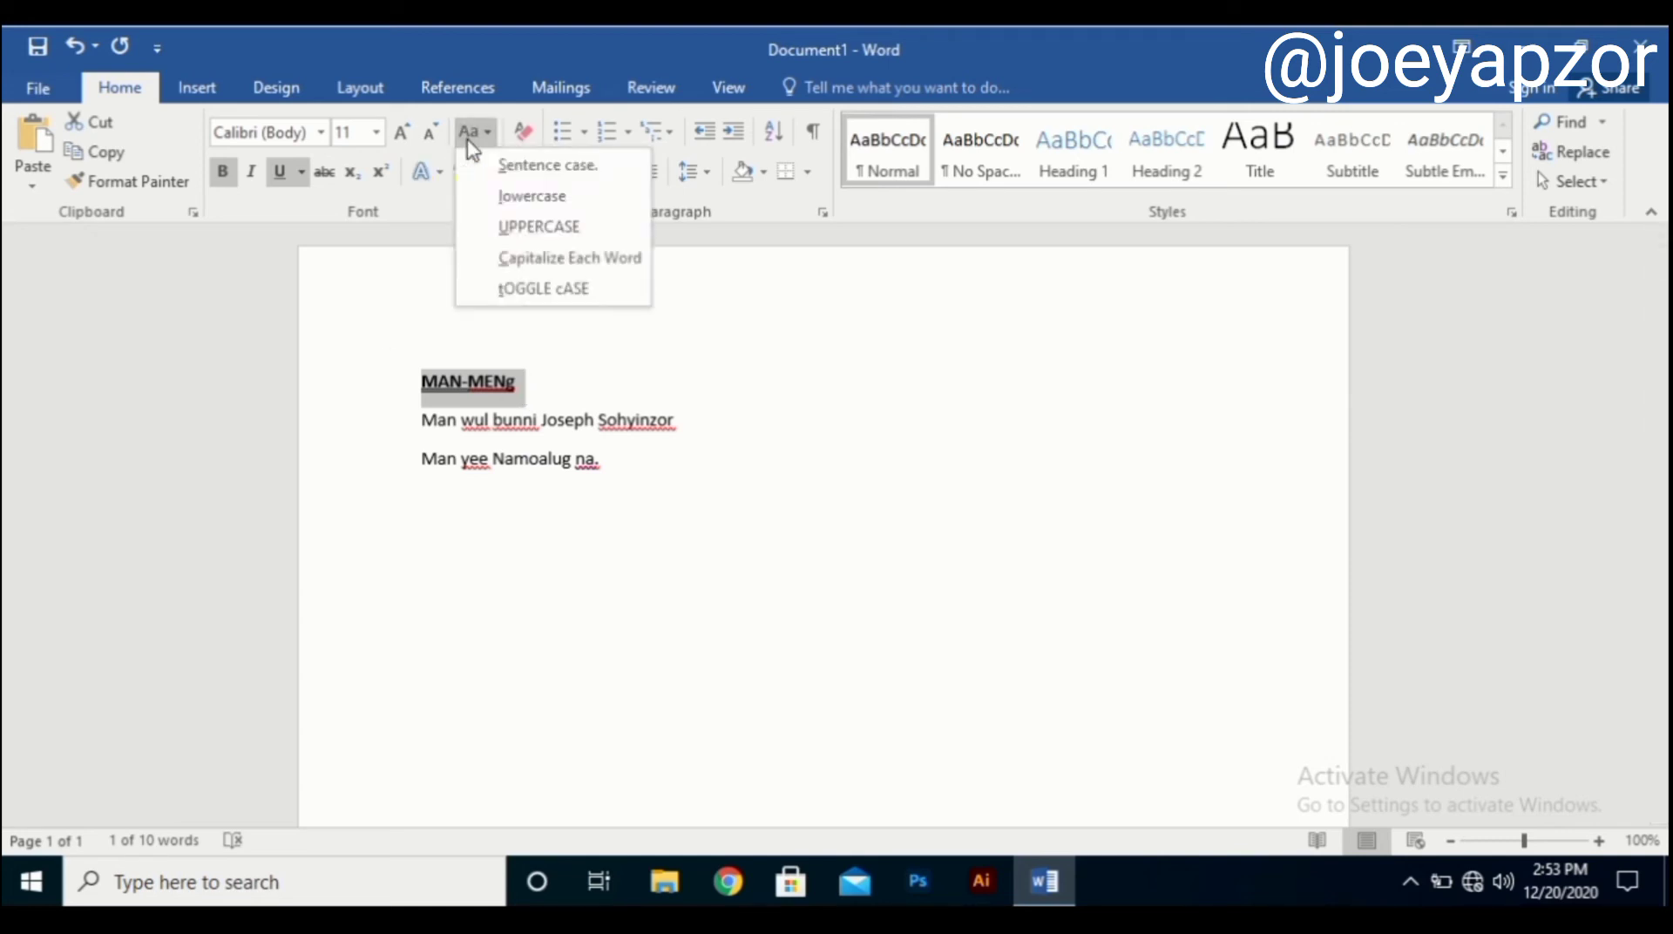
{"action": "left_click", "coordinate": [571, 258]}
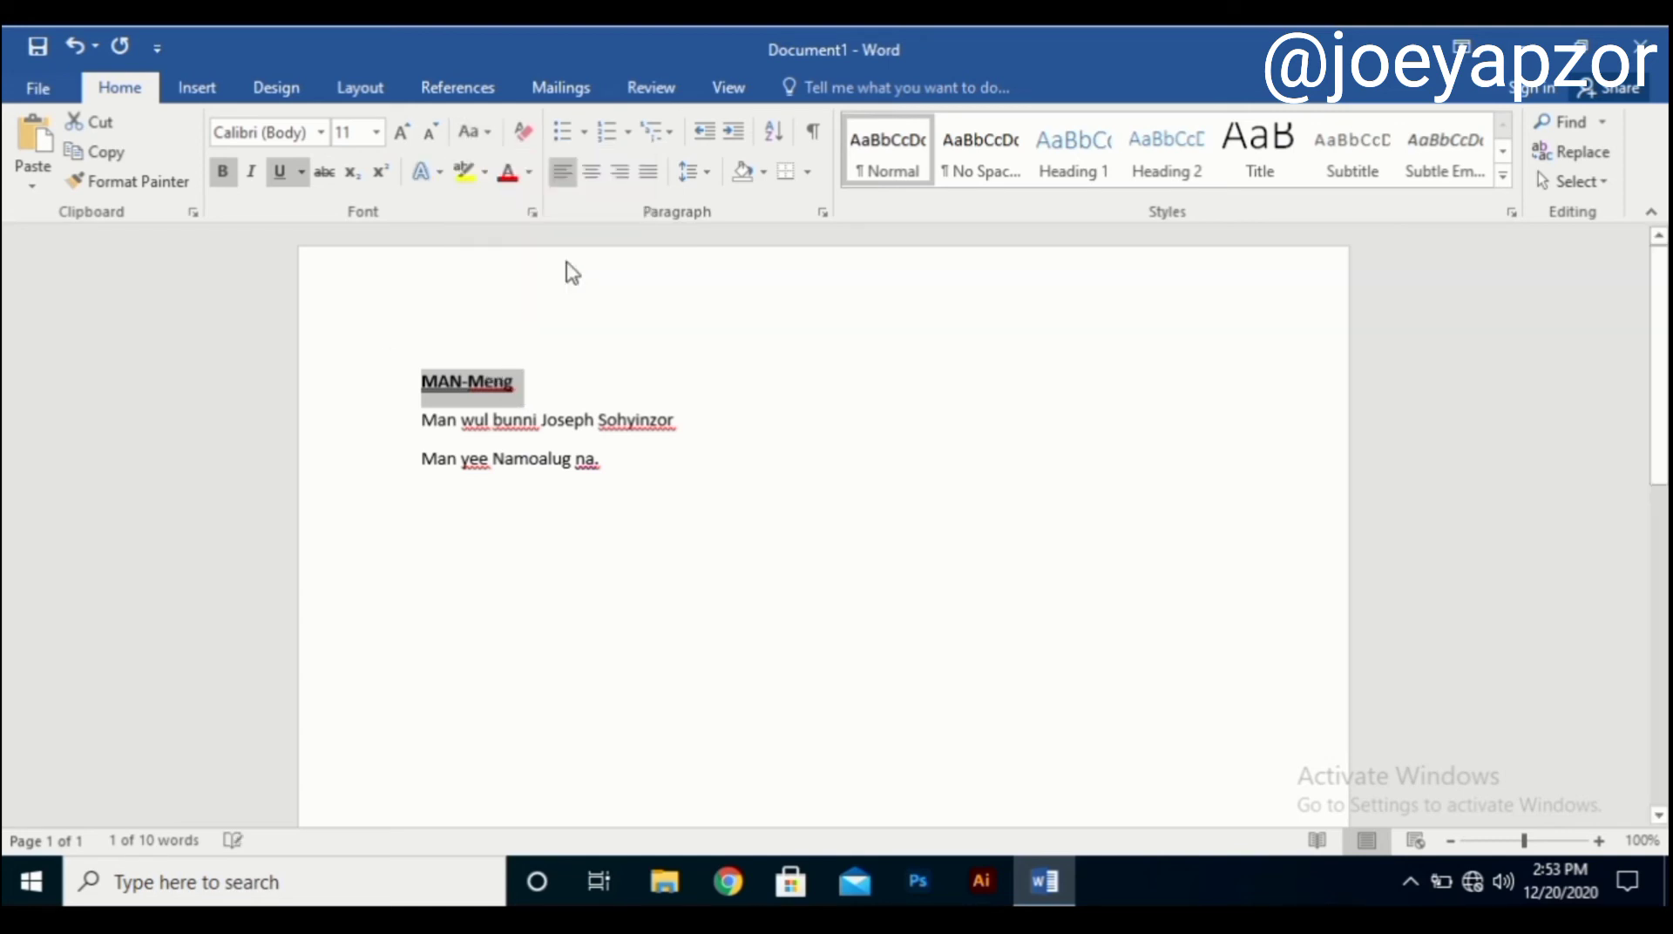
Select the whole heading line and make it UPPERCASE, reading MAN-MENG.
{"action": "left_click", "coordinate": [471, 380]}
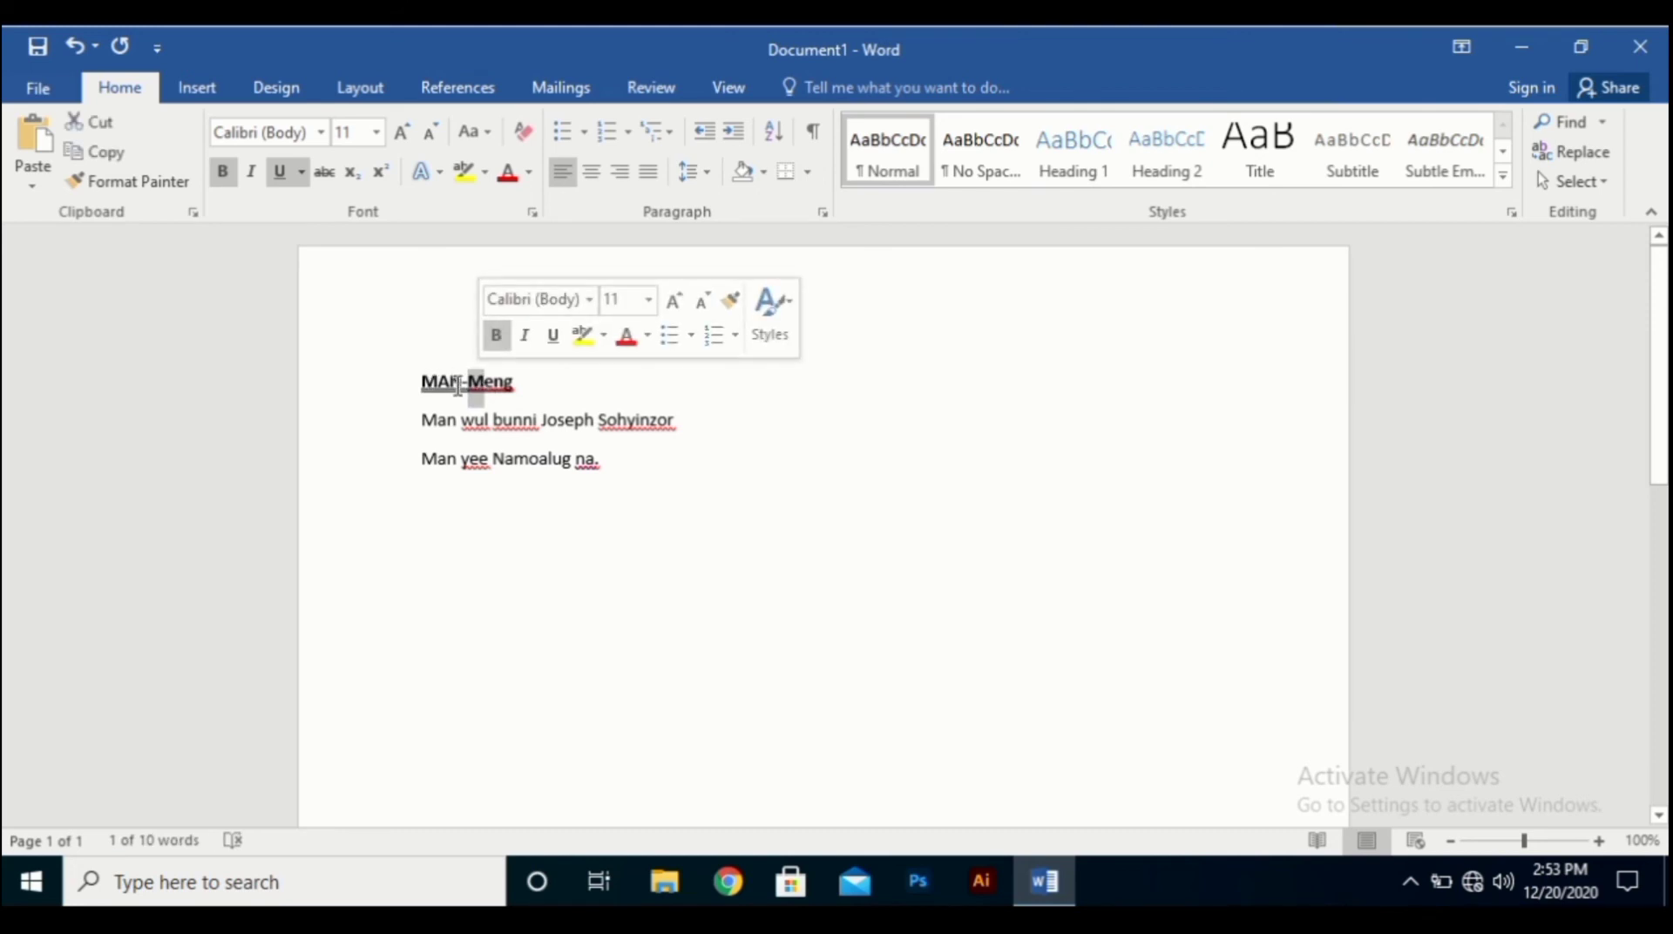
{"action": "left_click", "coordinate": [488, 382]}
{"action": "left_click", "coordinate": [319, 391]}
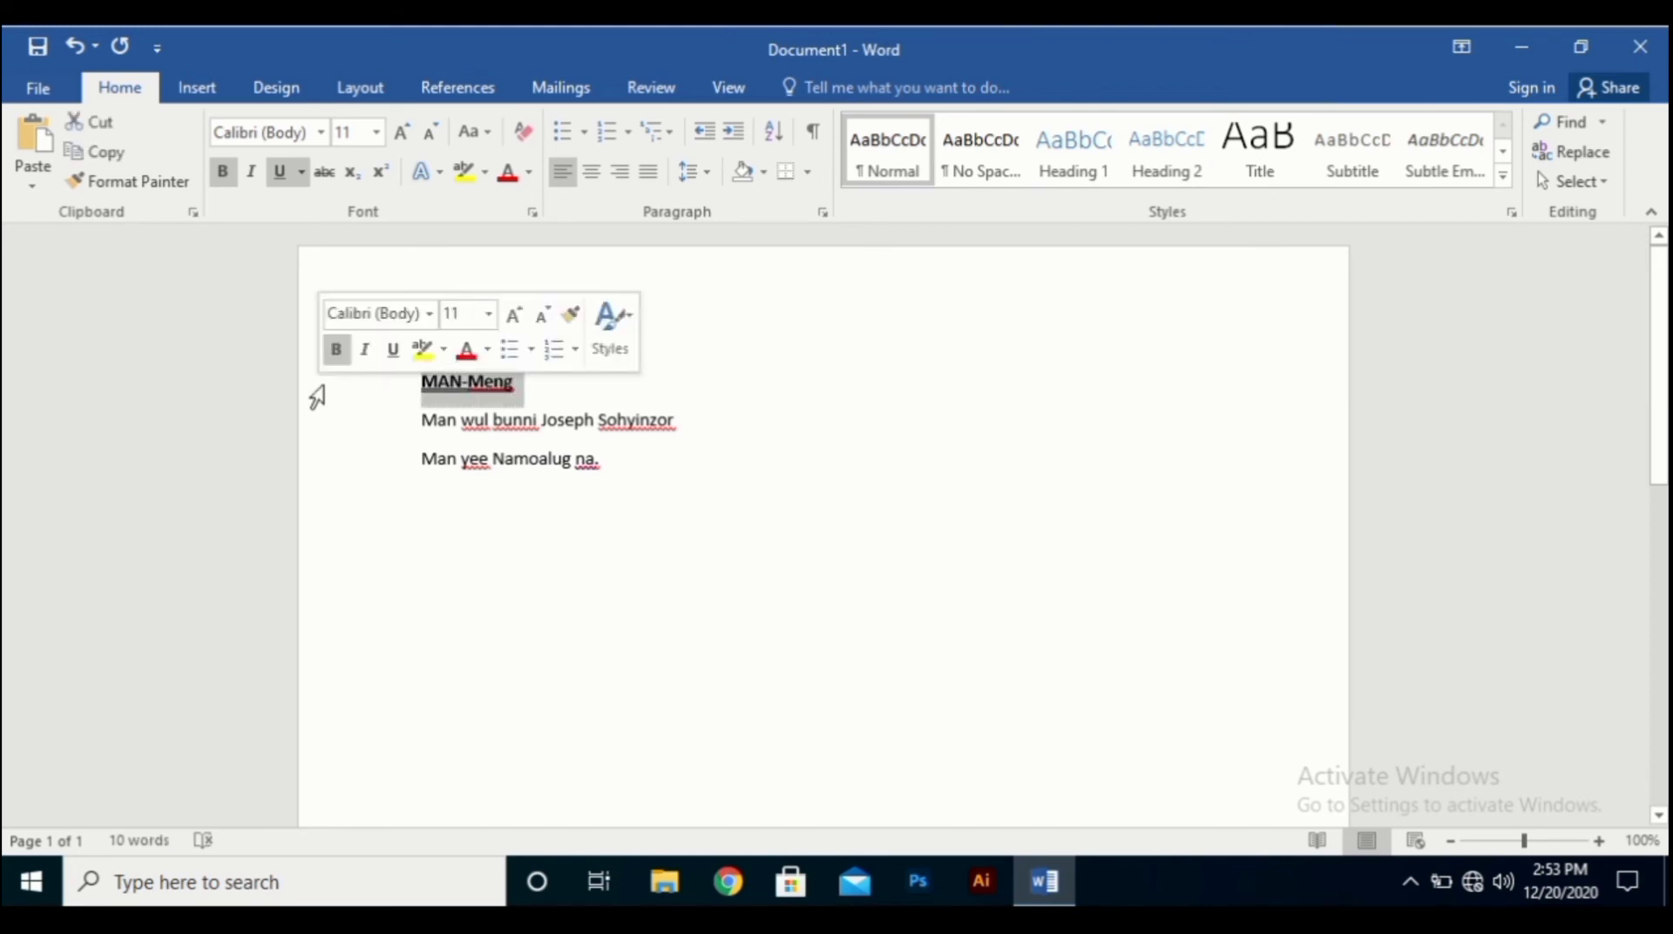
{"action": "left_click", "coordinate": [471, 130]}
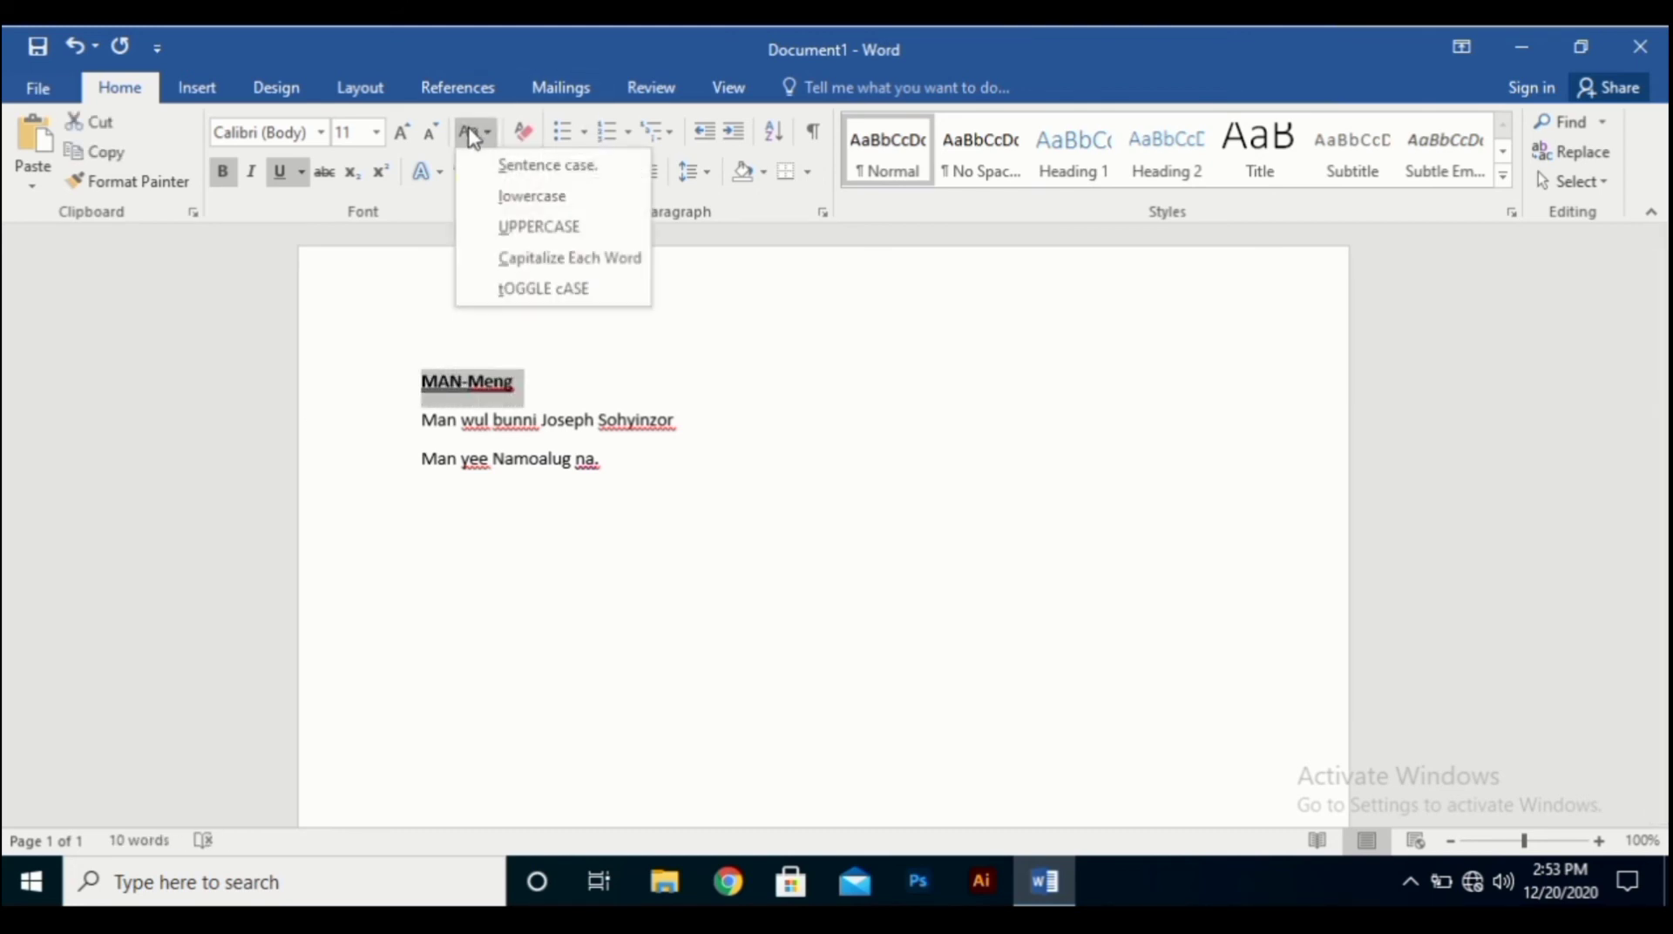
{"action": "left_click", "coordinate": [506, 229]}
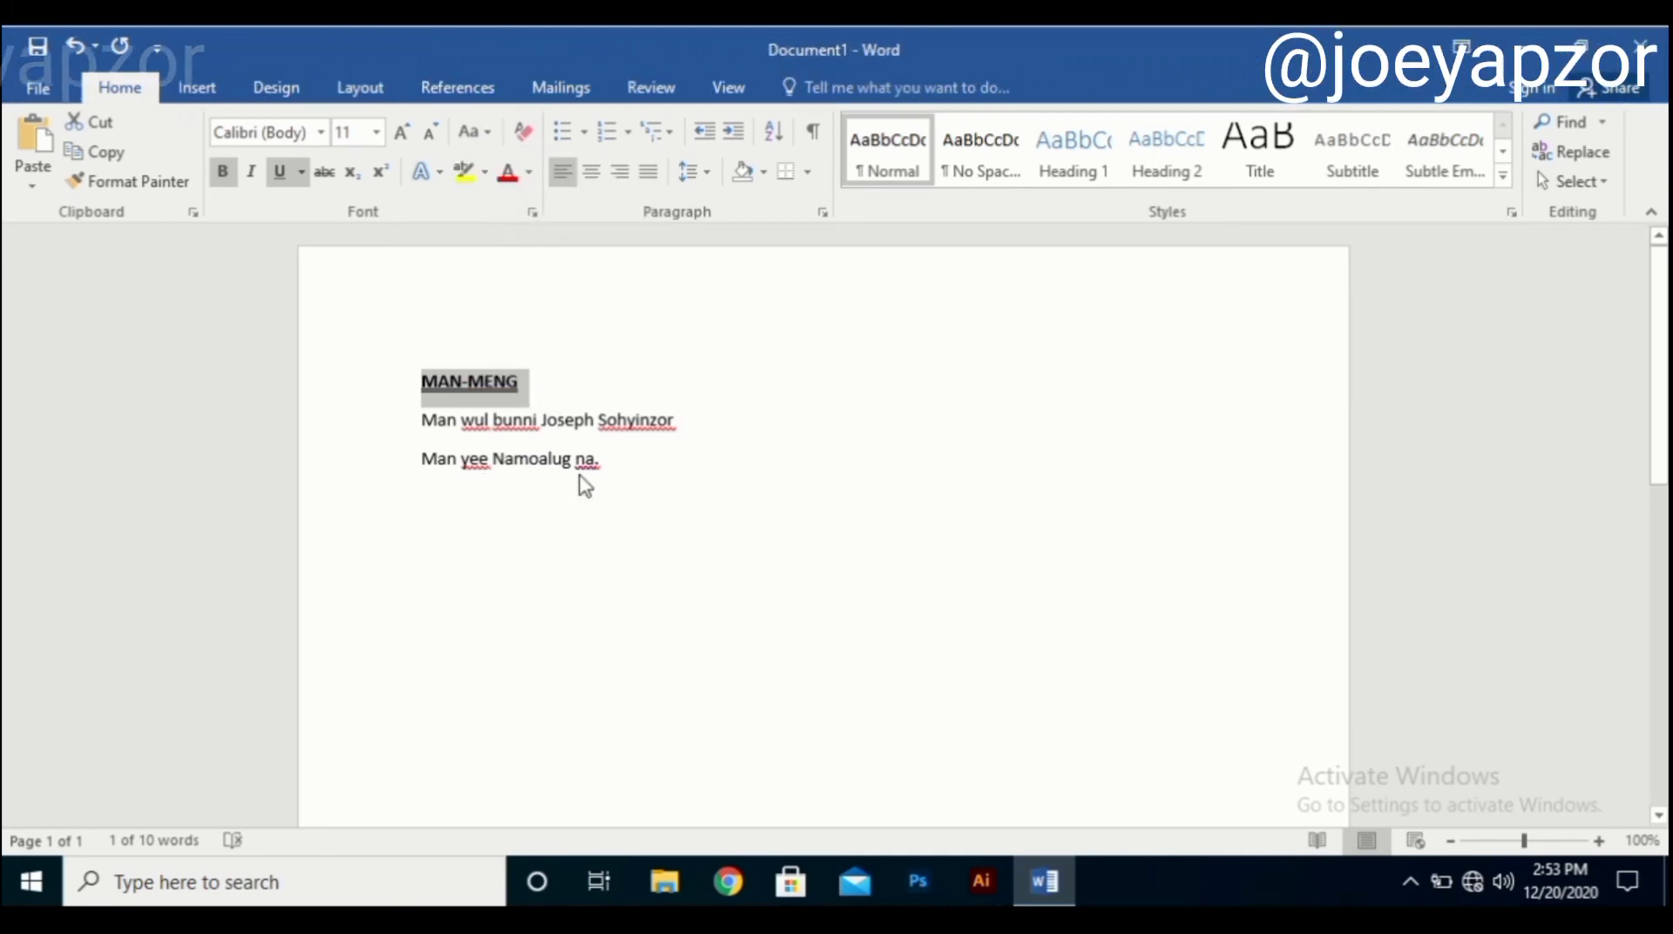
Enlarge the MAN-MENG heading from 11 pt to 18 pt.
{"action": "left_click", "coordinate": [401, 132]}
{"action": "left_click", "coordinate": [401, 133]}
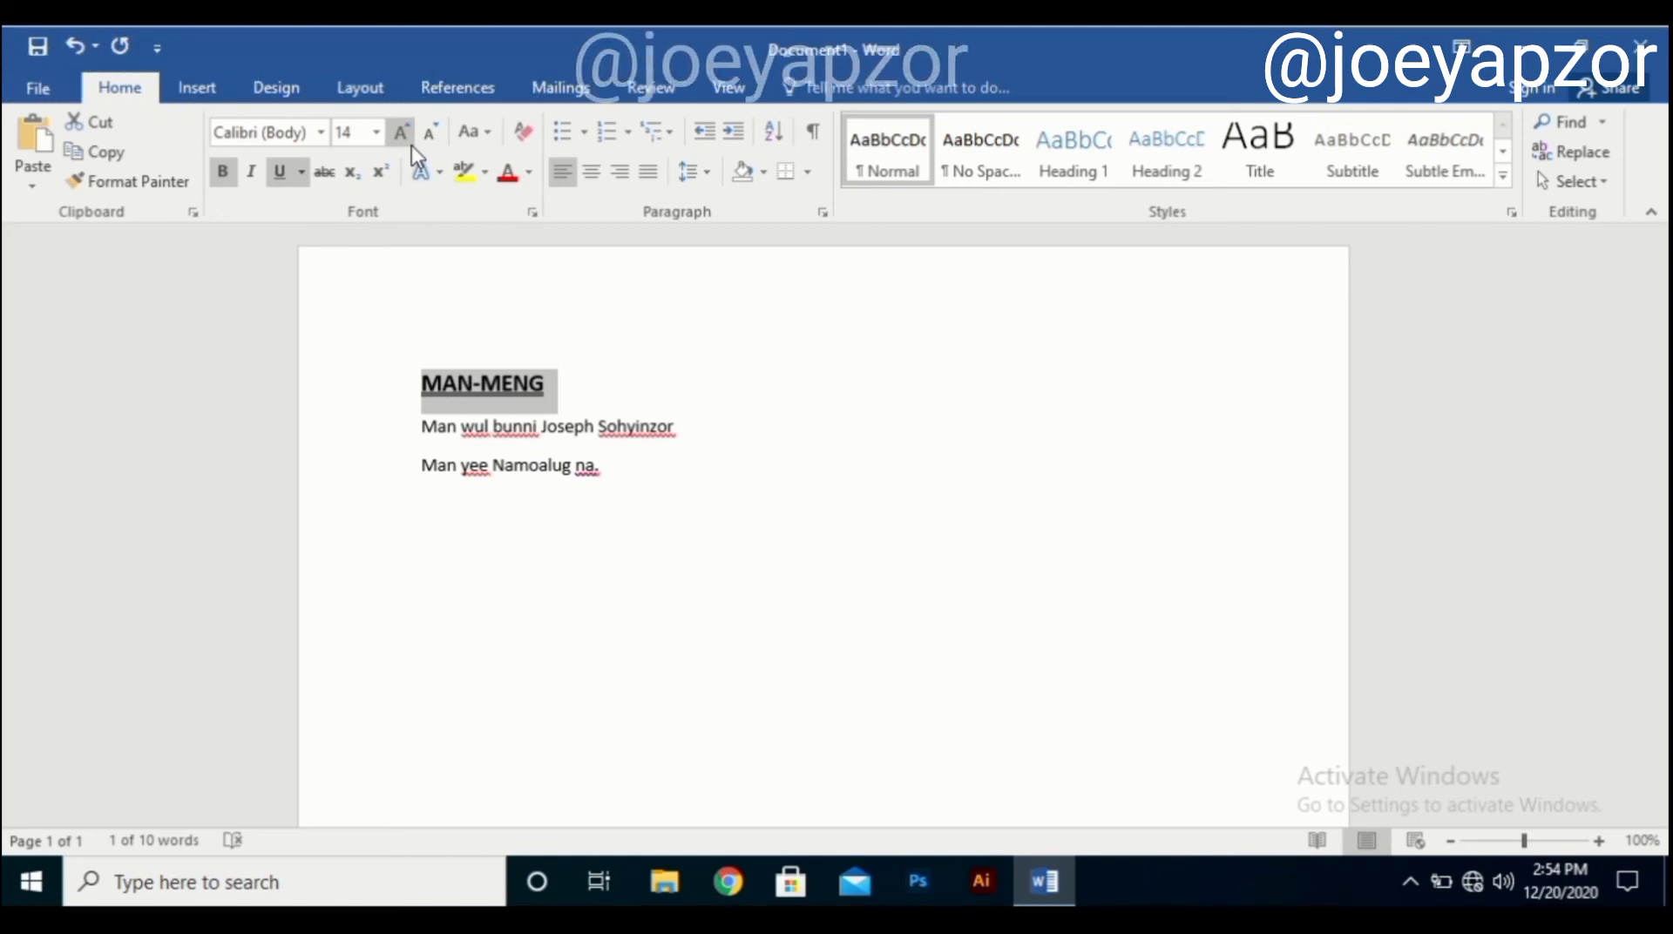
{"action": "left_click", "coordinate": [411, 145]}
{"action": "left_click", "coordinate": [411, 145]}
{"action": "left_click", "coordinate": [411, 145]}
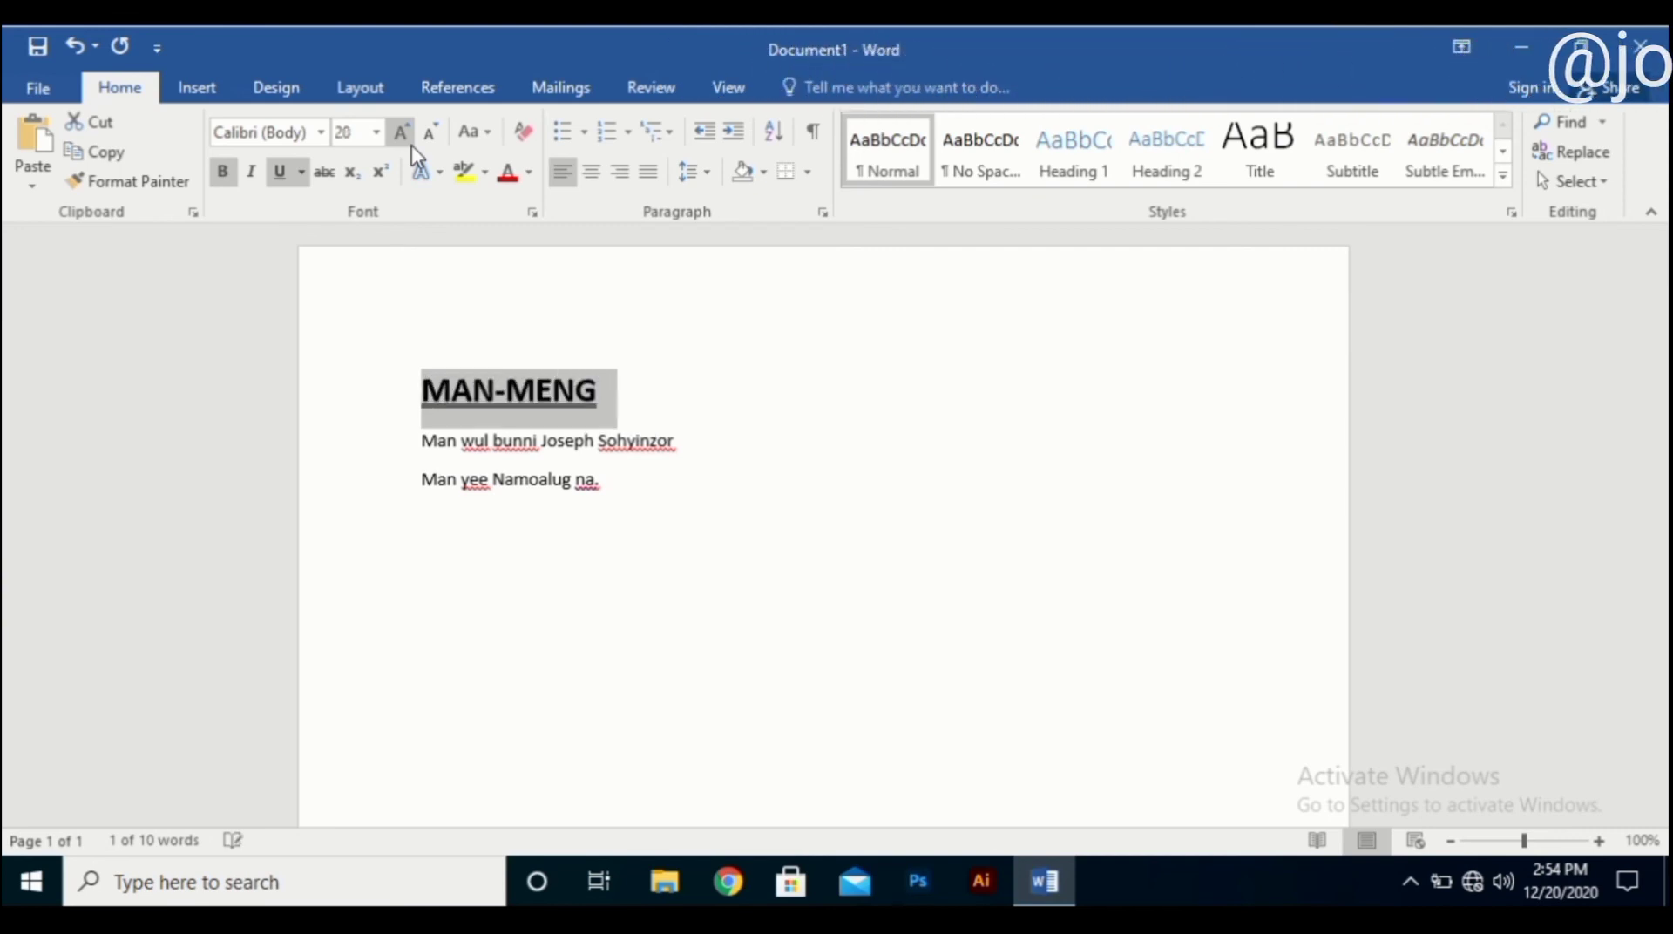
{"action": "key", "text": "ctrl+shift+period"}
{"action": "key", "text": "ctrl+shift+period"}
{"action": "key", "text": "ctrl+shift+comma"}
{"action": "key", "text": "ctrl+shift+comma"}
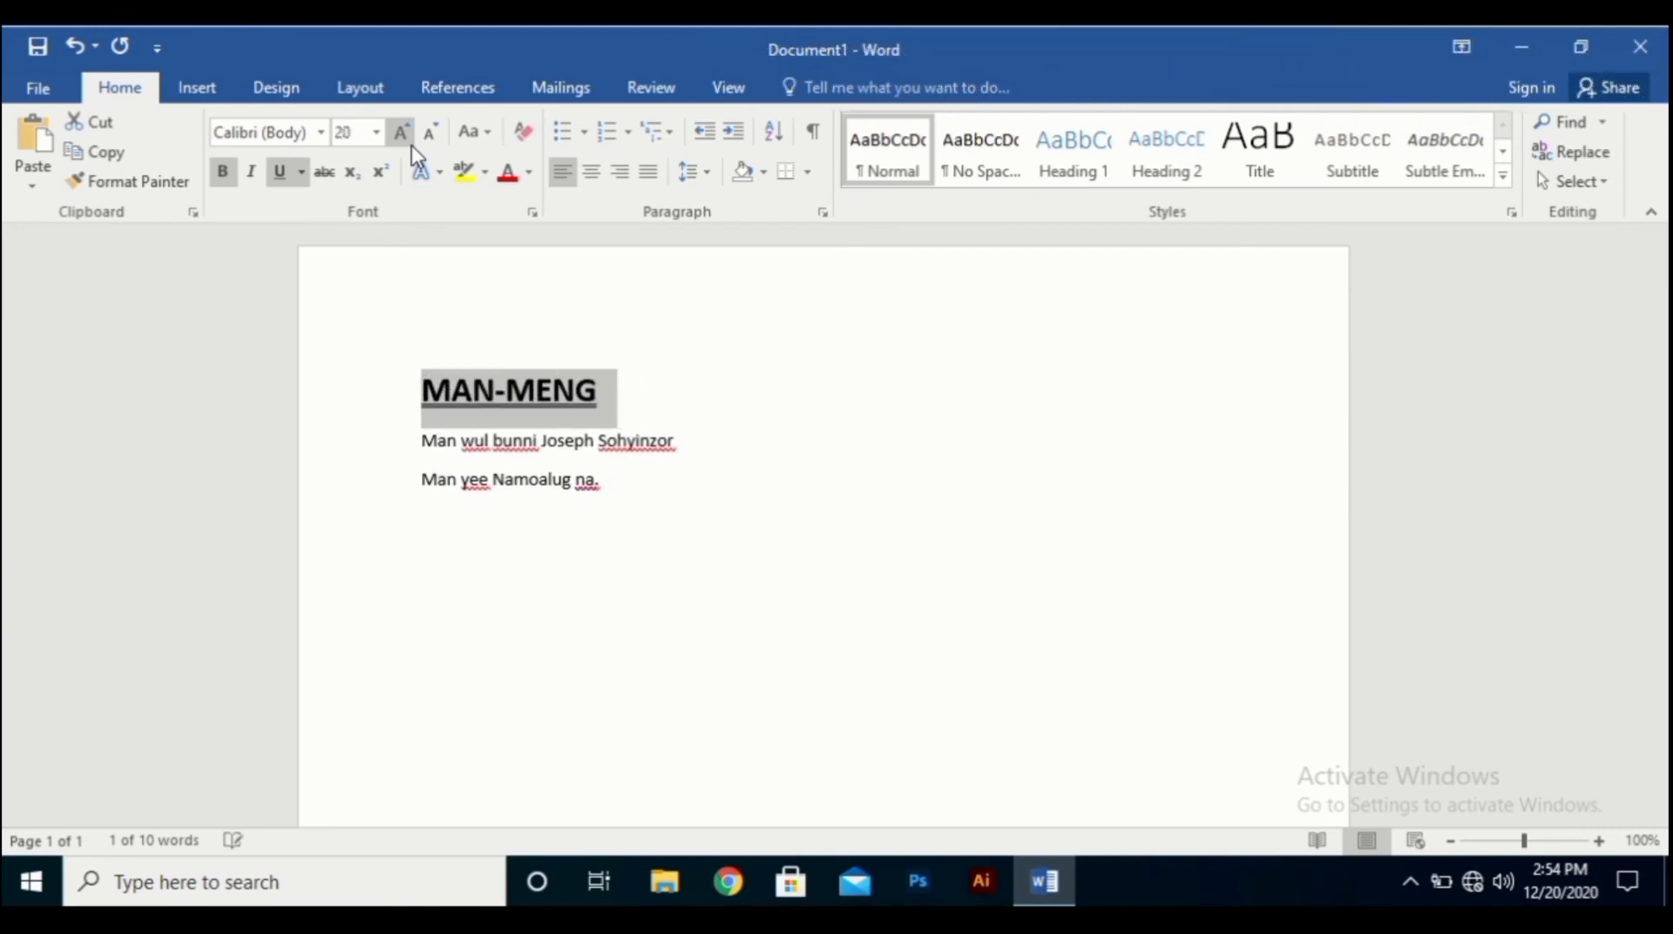
{"action": "key", "text": "ctrl+shift+comma"}
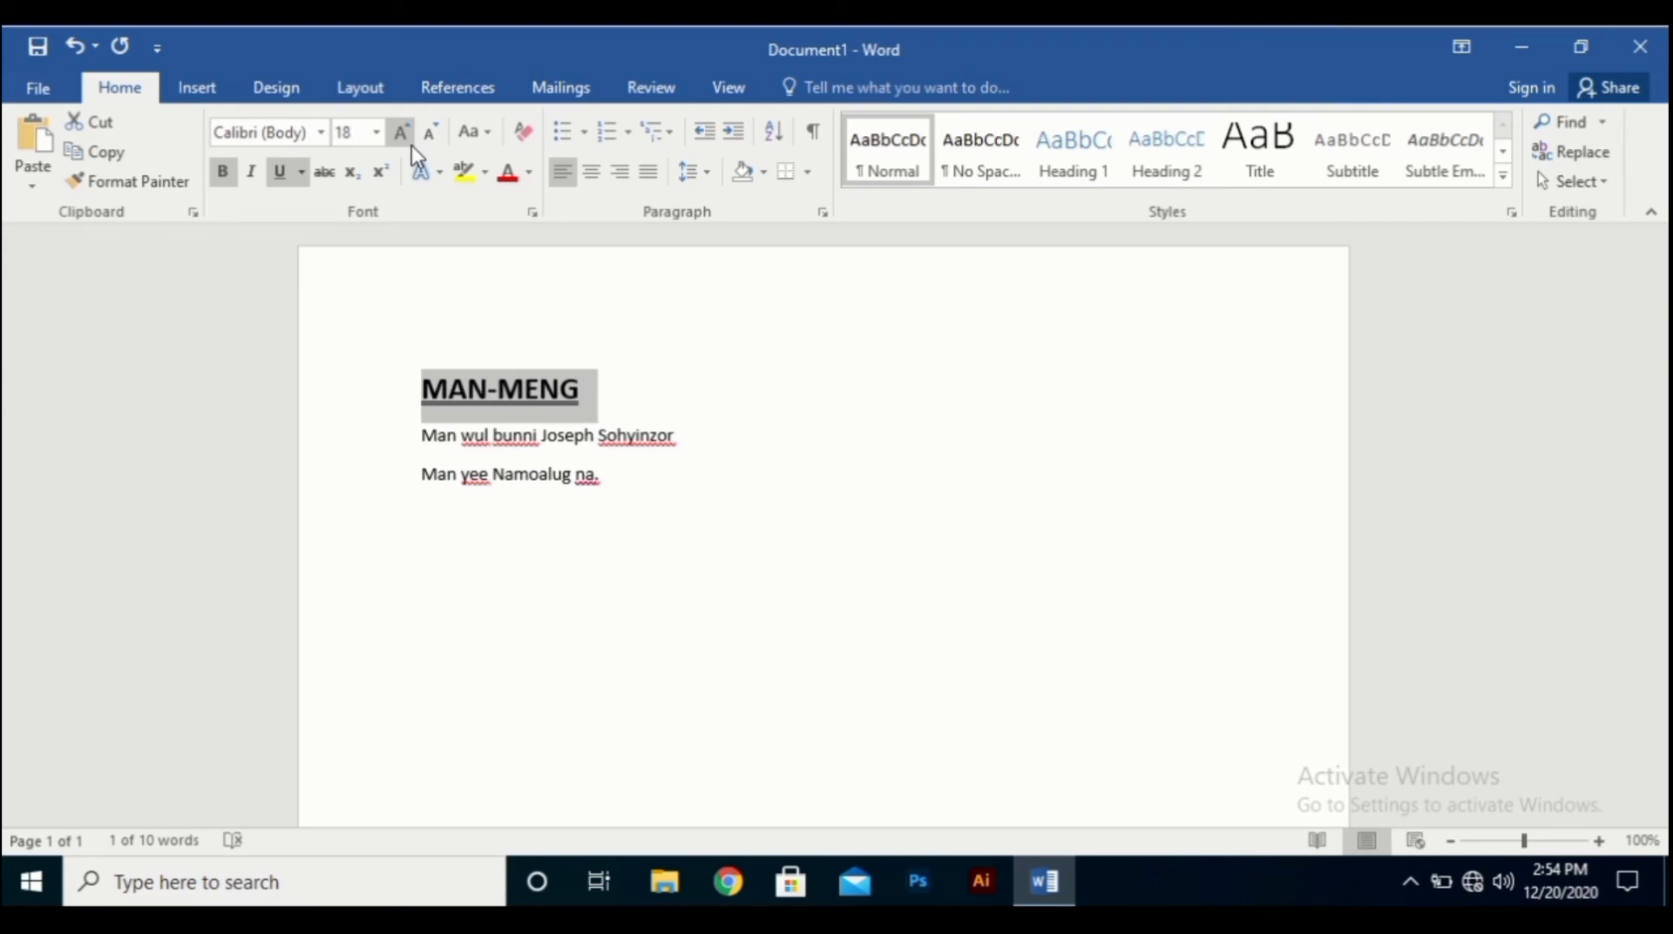
{"action": "left_click", "coordinate": [451, 491]}
{"action": "scroll", "coordinate": [451, 488], "scroll_direction": "down", "scroll_amount": 3}
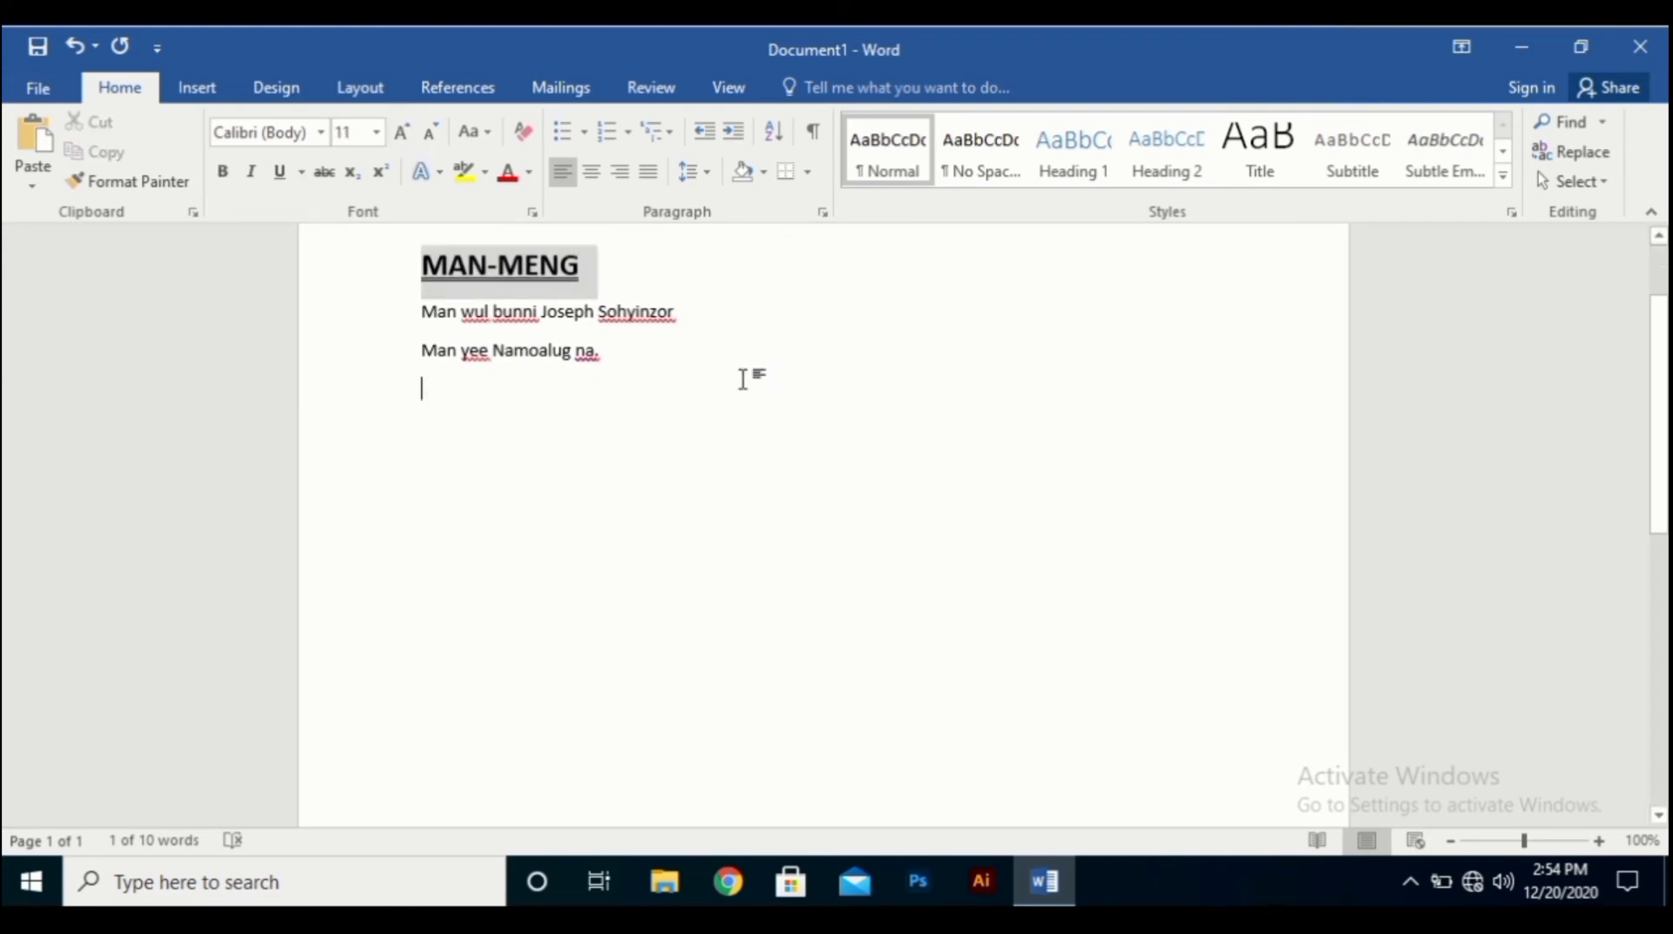
Select the whole document with Ctrl+A and change its font to Times New Roman.
{"action": "key", "text": "ctrl+a"}
{"action": "scroll", "coordinate": [780, 521], "scroll_direction": "up", "scroll_amount": 1}
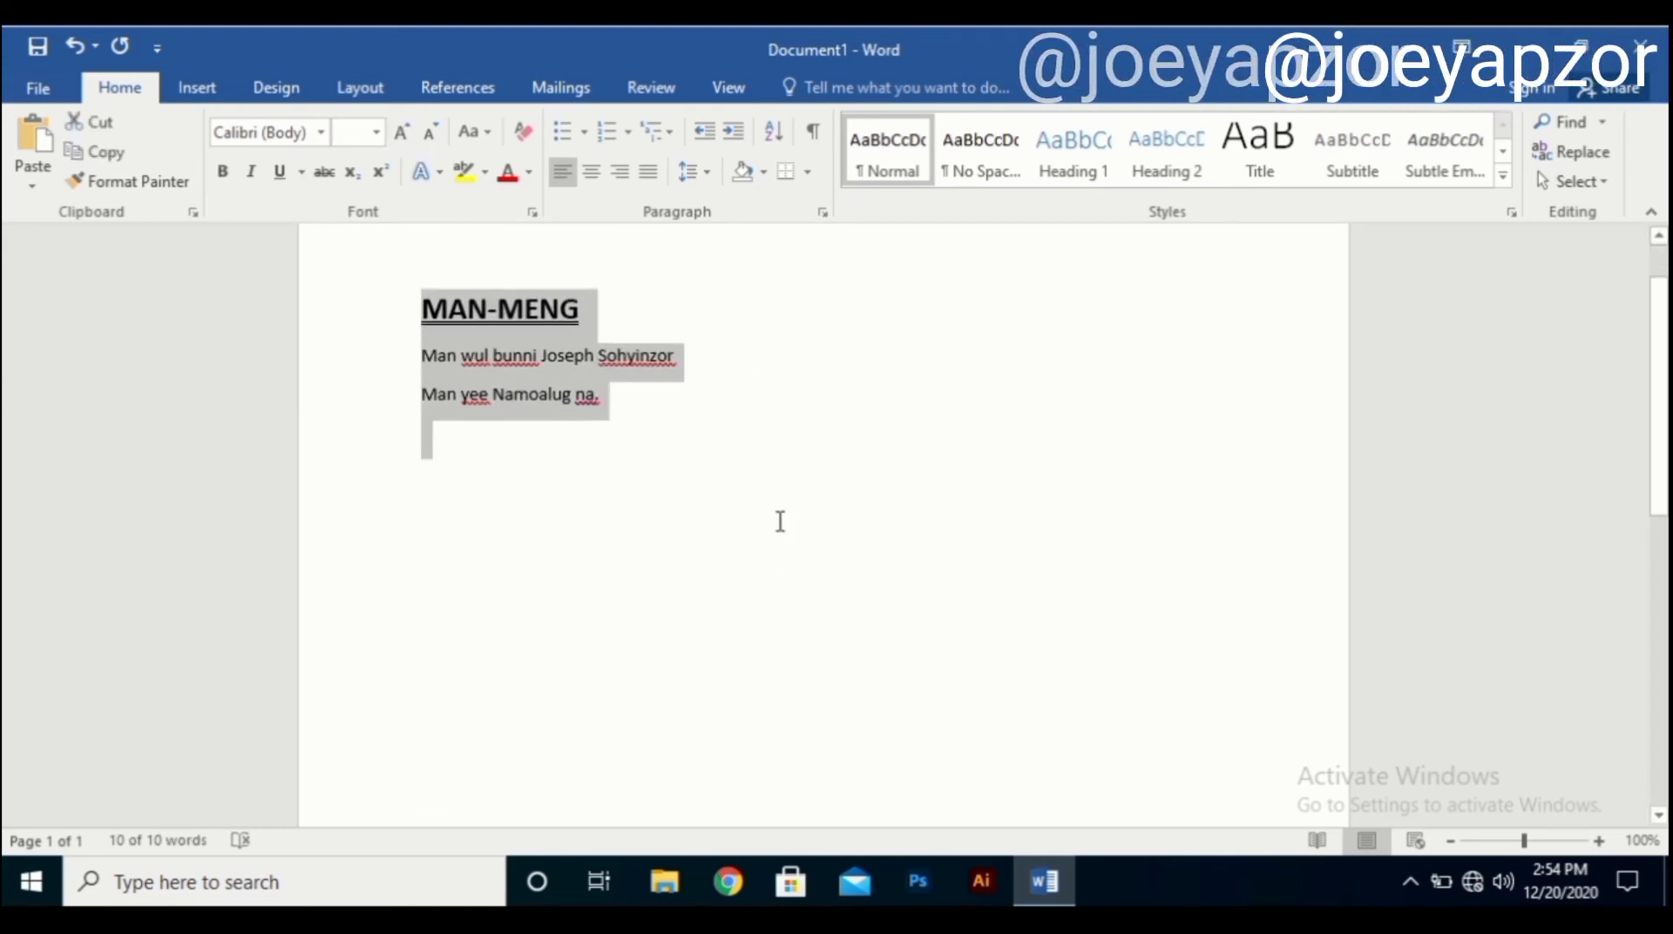
{"action": "scroll", "coordinate": [780, 522], "scroll_direction": "up", "scroll_amount": 2}
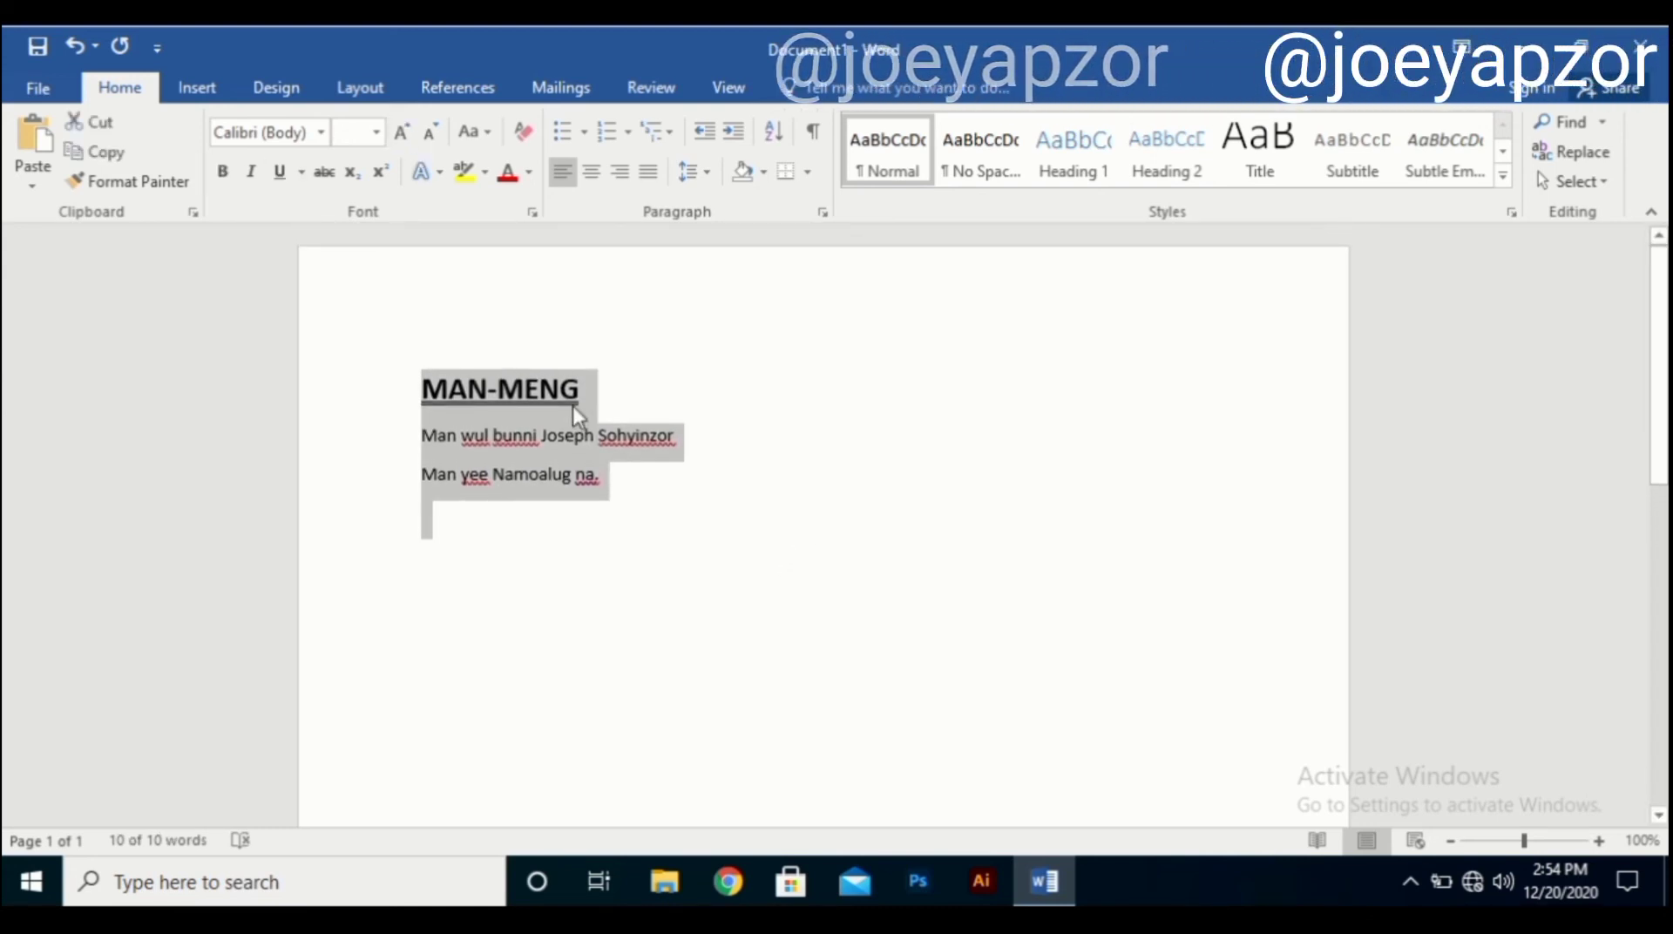
{"action": "left_click", "coordinate": [323, 134]}
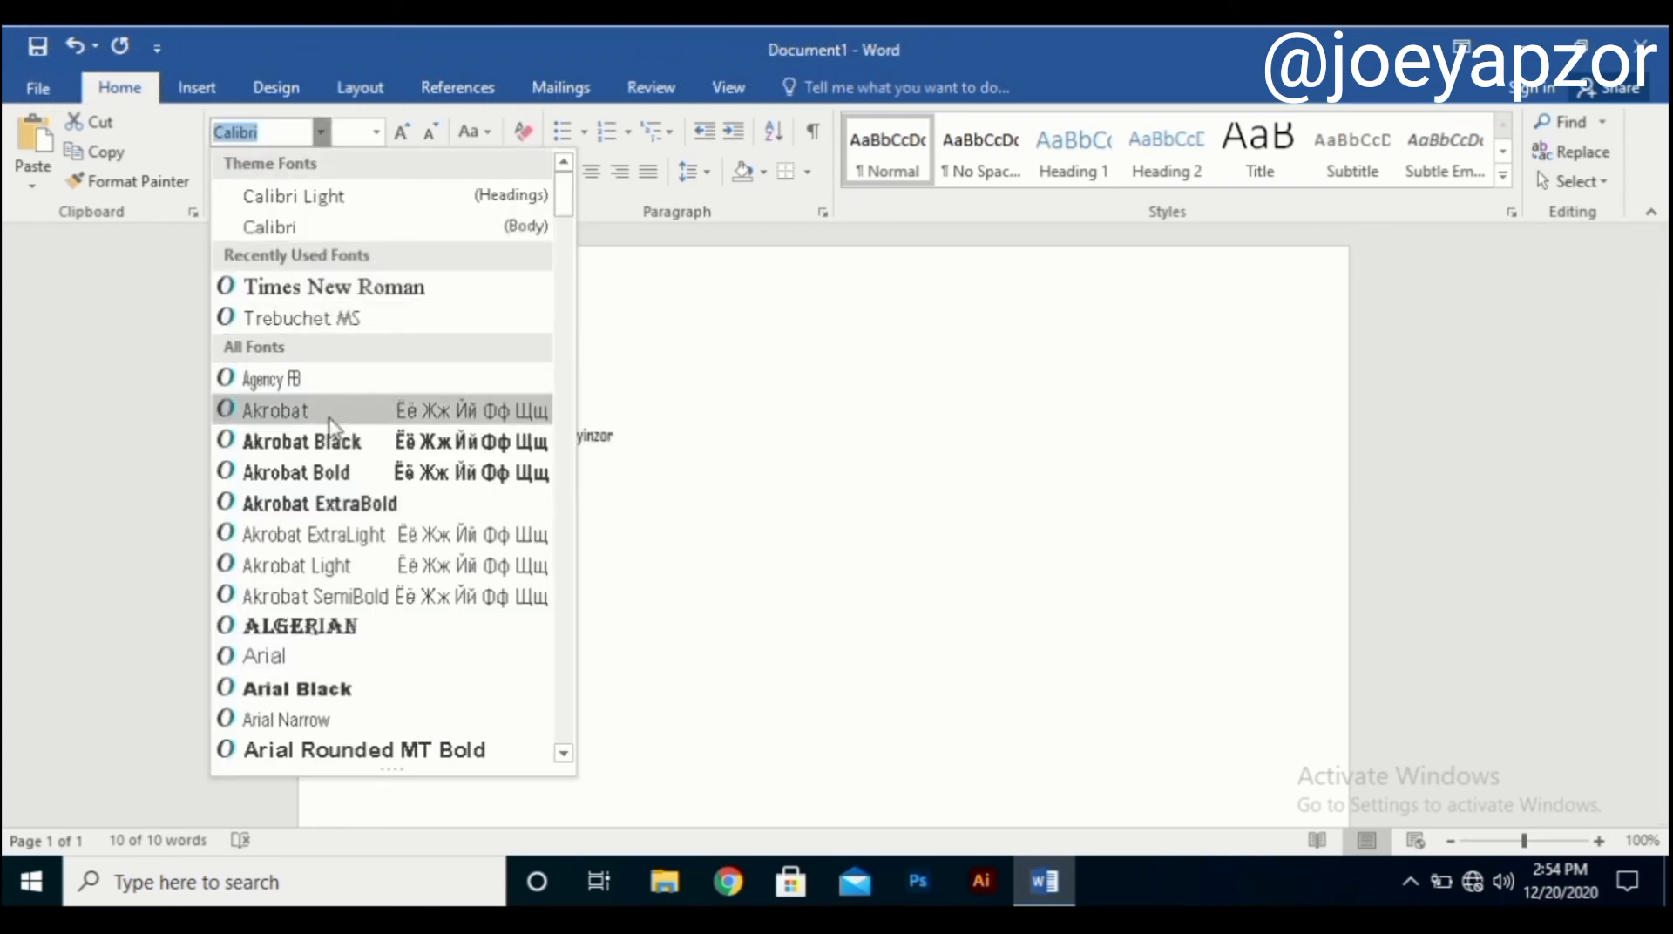
{"action": "left_click", "coordinate": [853, 684]}
{"action": "scroll", "coordinate": [834, 688], "scroll_direction": "up", "scroll_amount": 4}
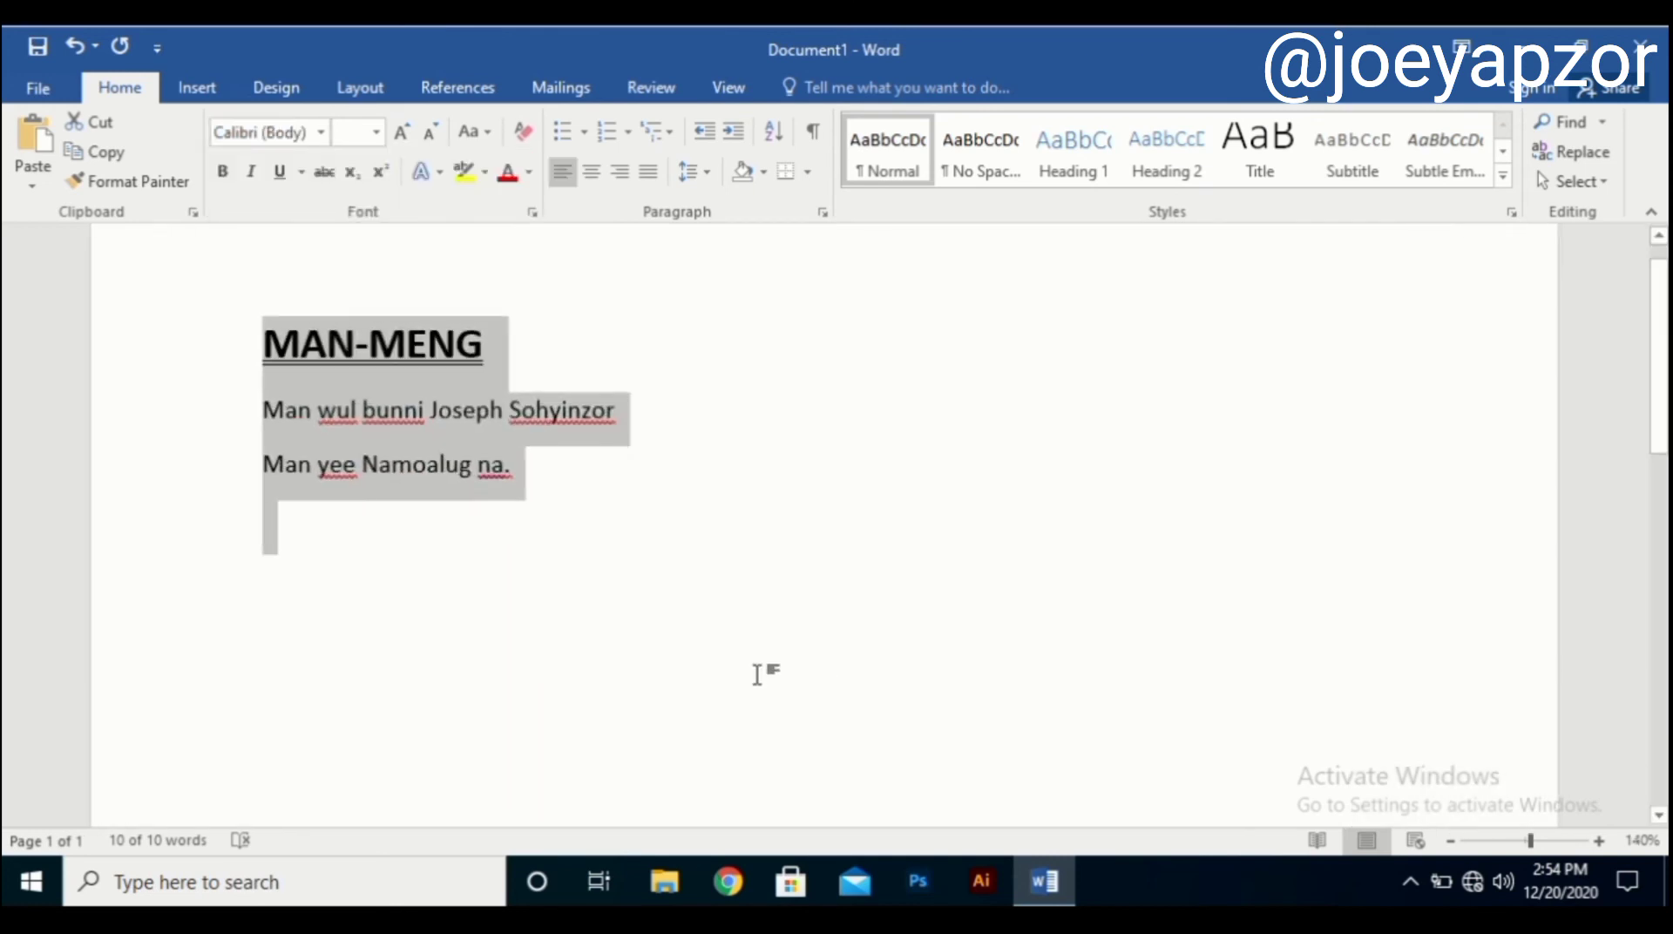
{"action": "scroll", "coordinate": [713, 658], "scroll_direction": "down", "scroll_amount": 2}
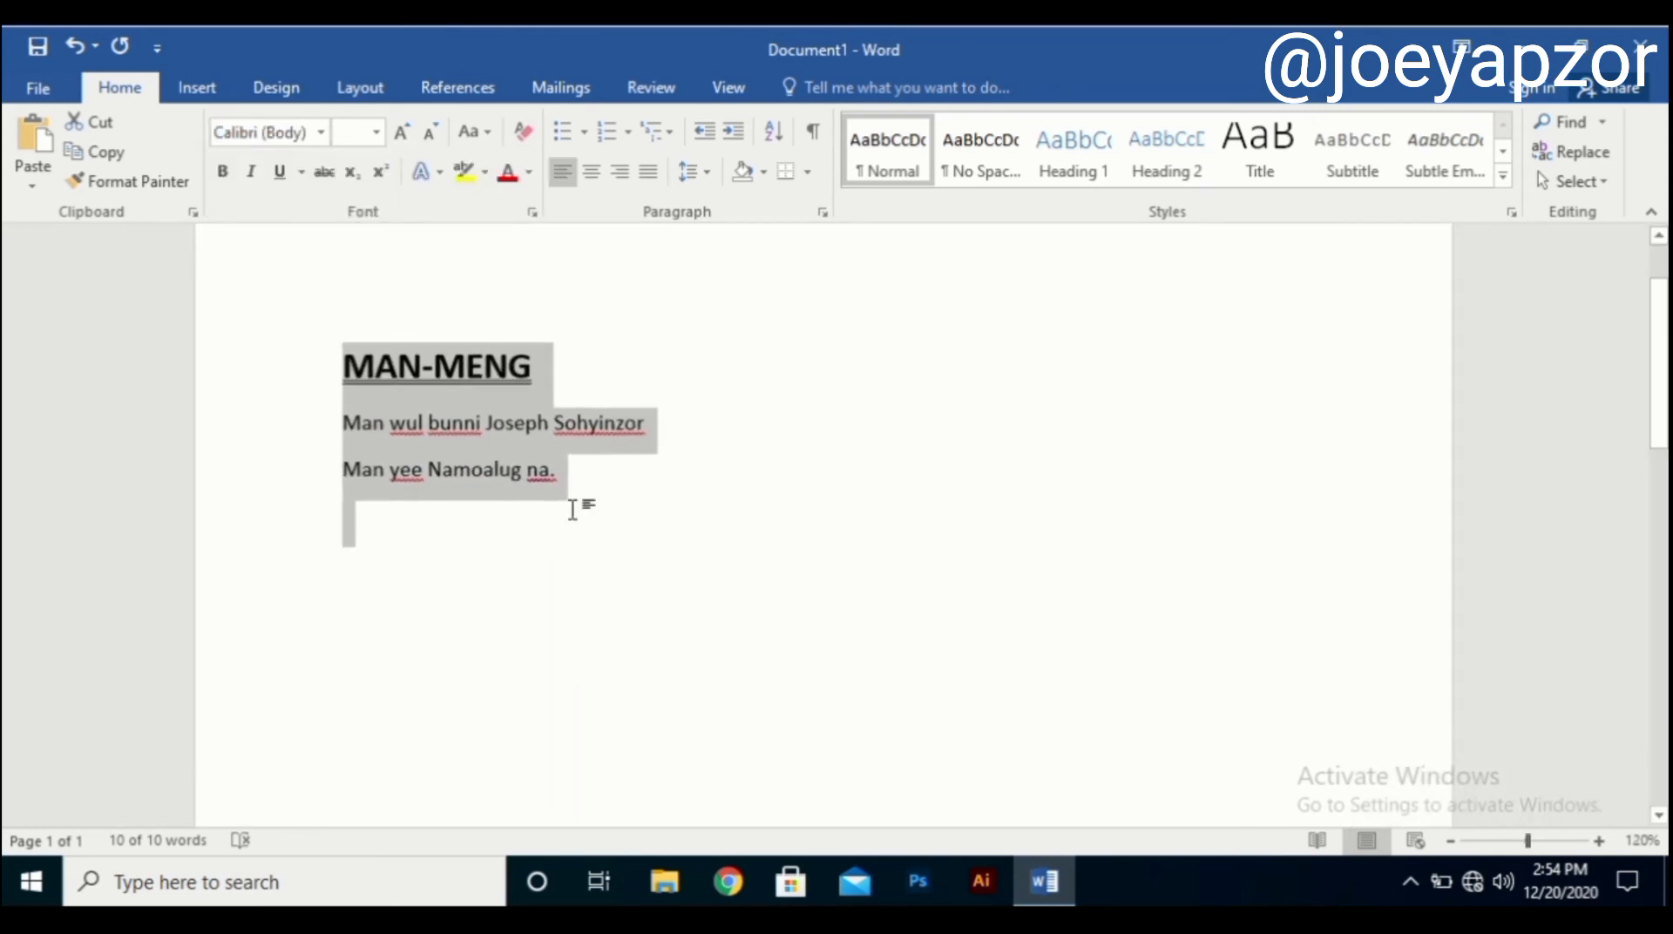
{"action": "left_click", "coordinate": [321, 133]}
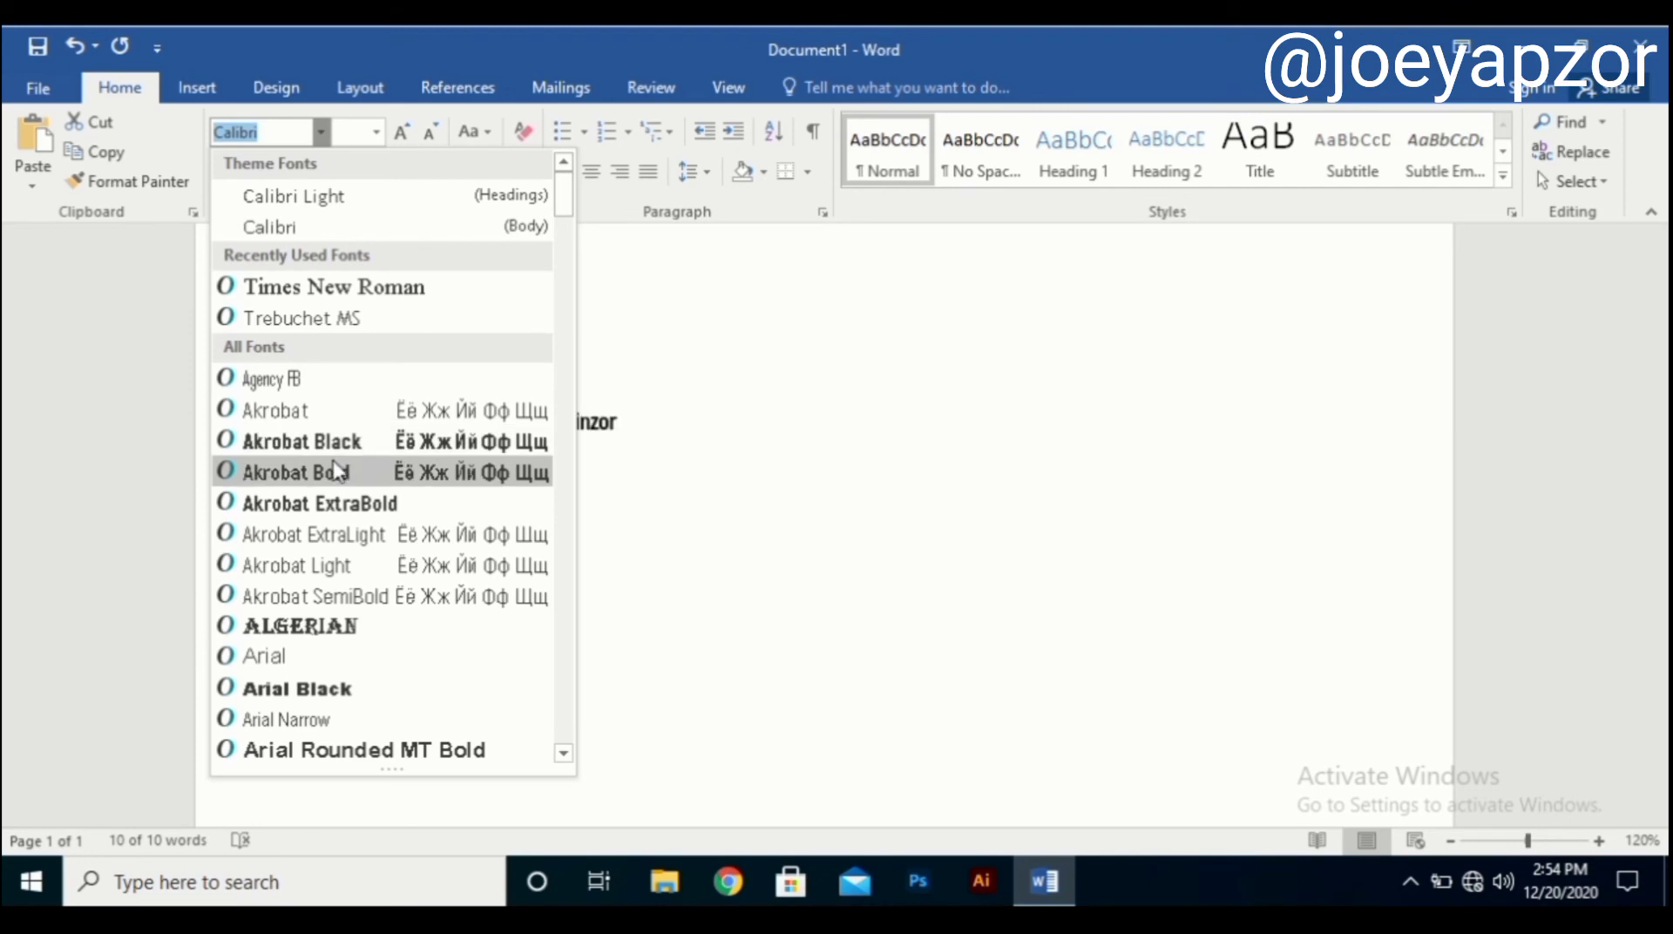
{"action": "left_click", "coordinate": [312, 285]}
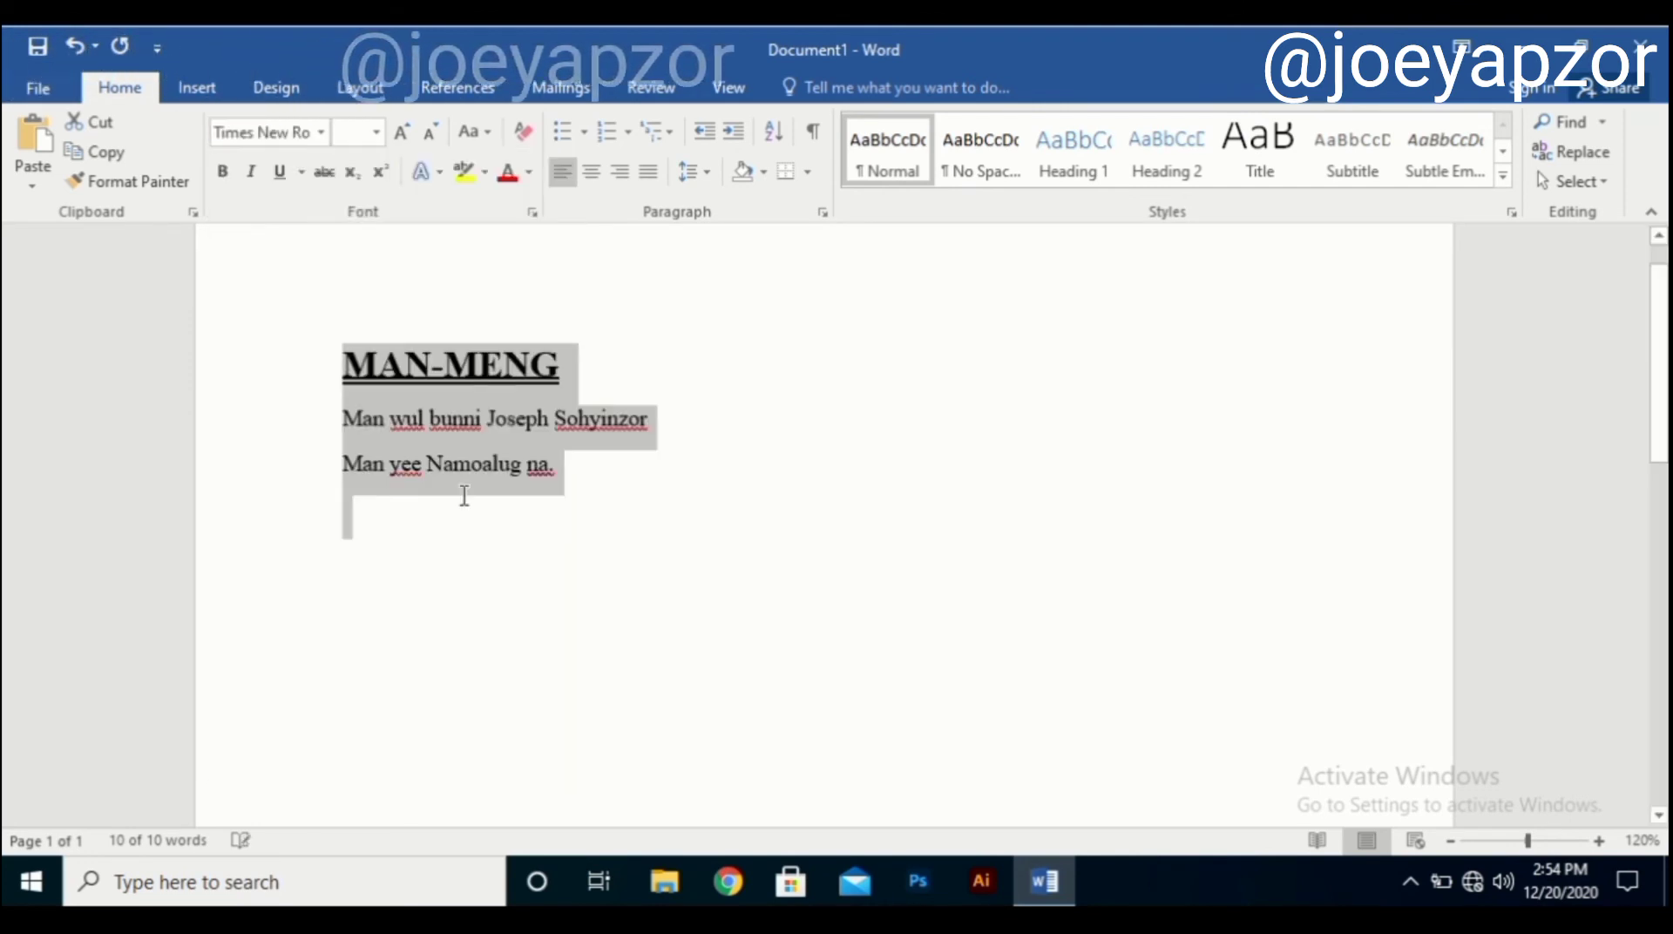
{"action": "scroll", "coordinate": [694, 494], "scroll_direction": "down", "scroll_amount": 2}
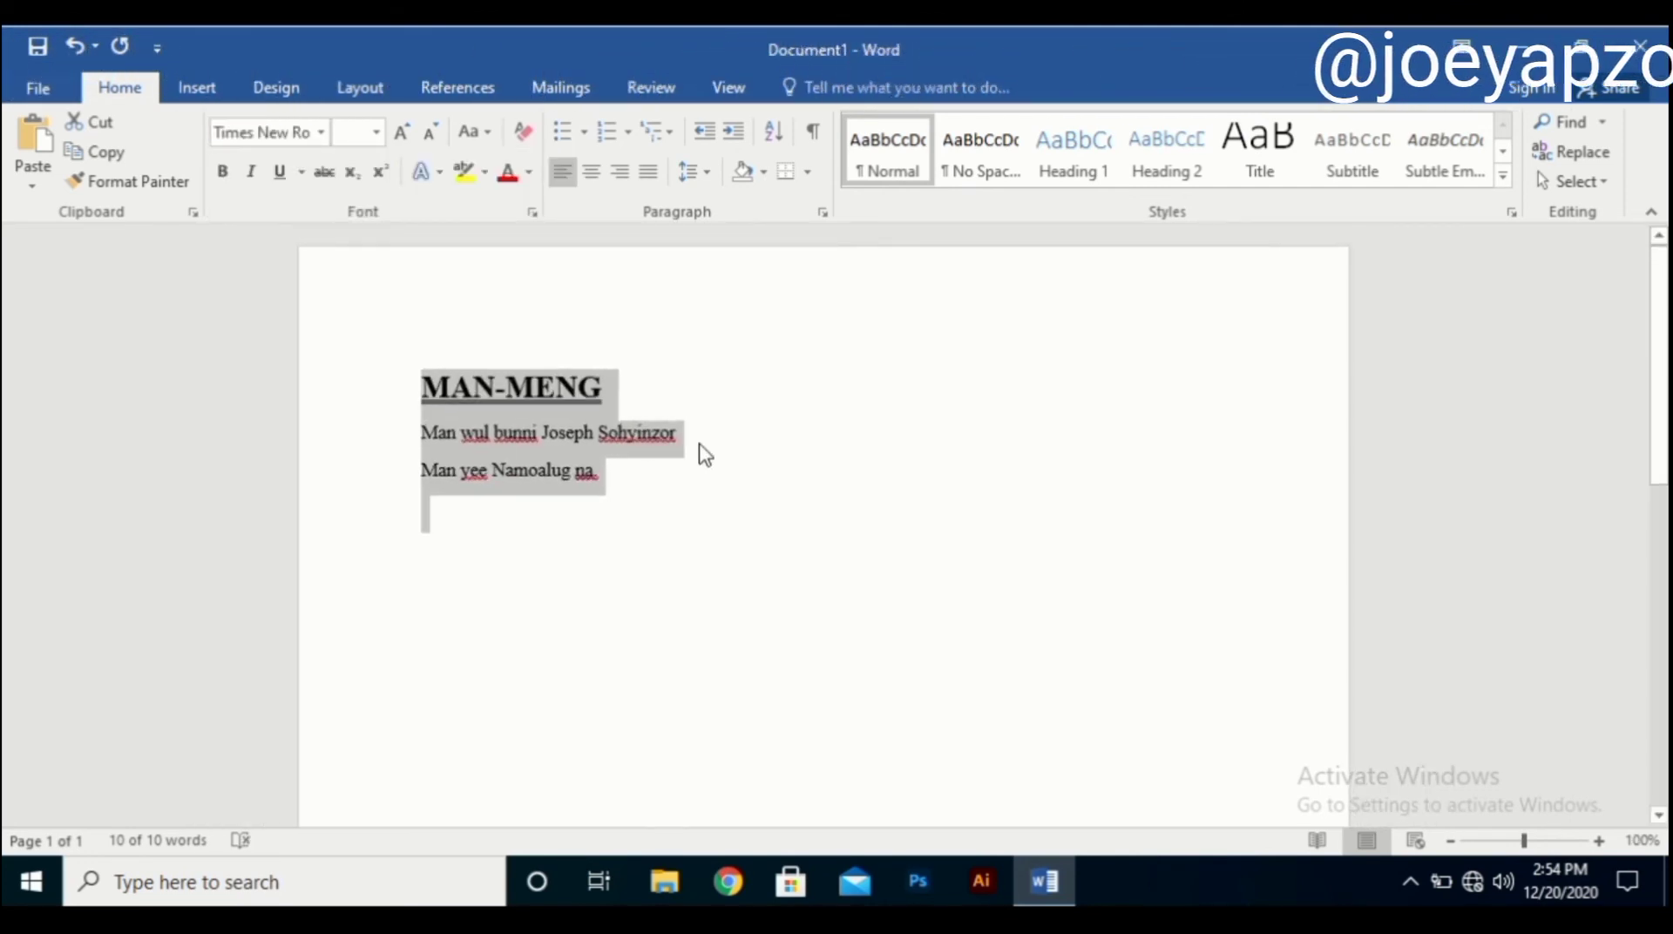
{"action": "left_click", "coordinate": [603, 440]}
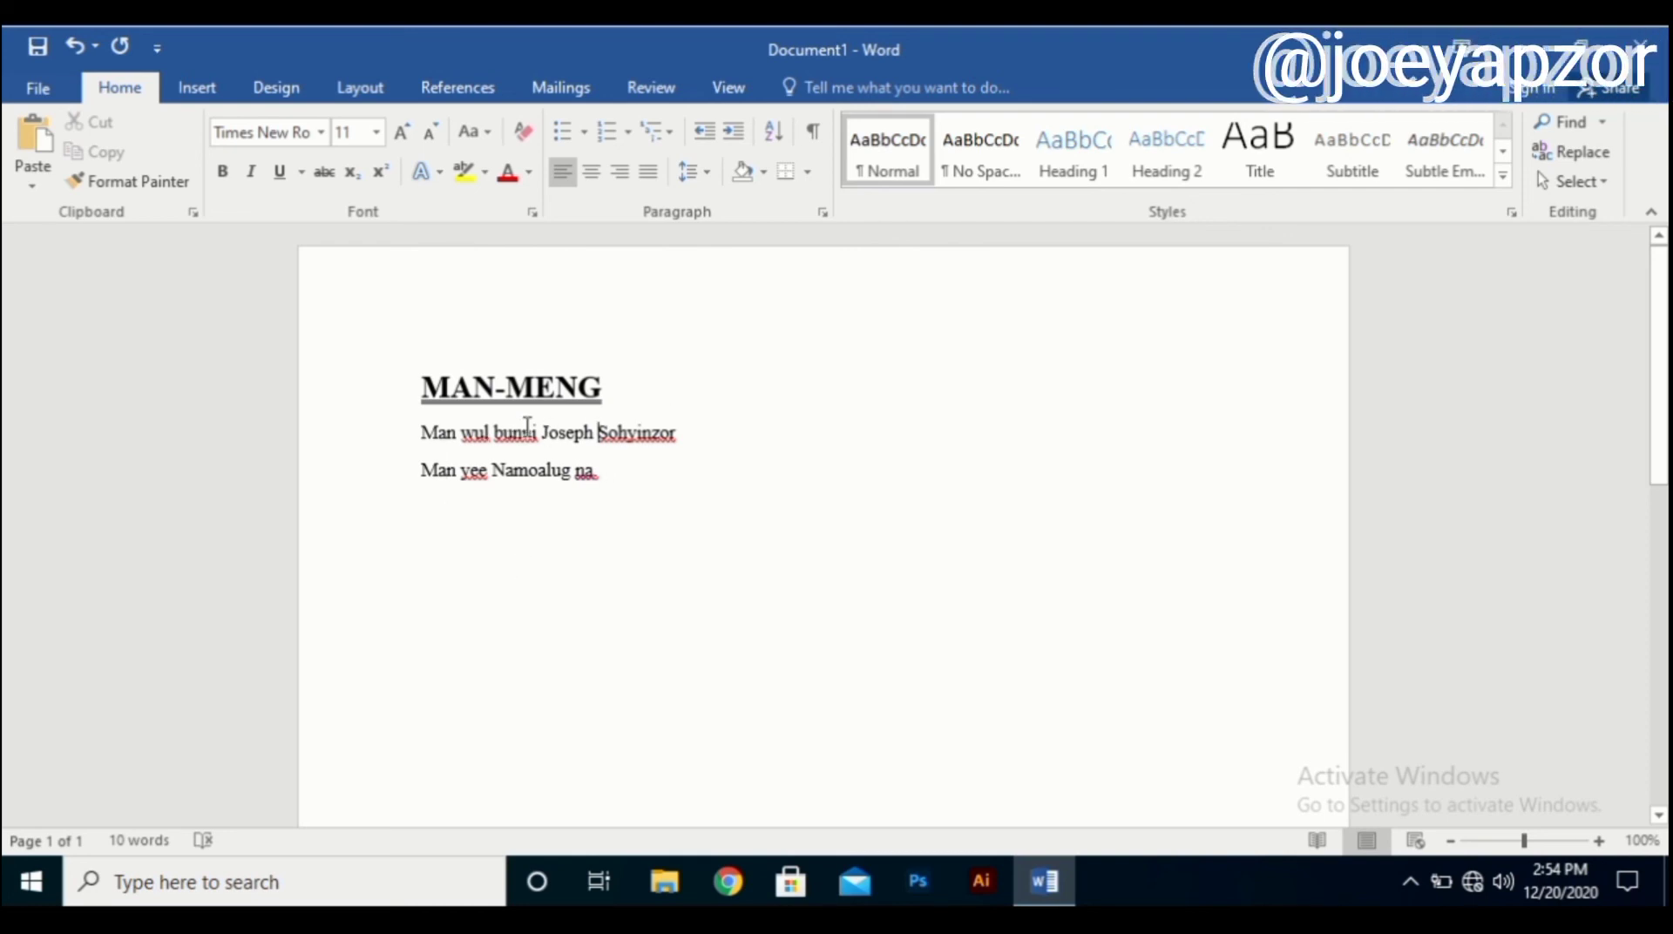
Put the name ending the line below the heading in italics, leaving other text unchanged.
{"action": "left_click_drag", "start_coordinate": [542, 433], "coordinate": [772, 441]}
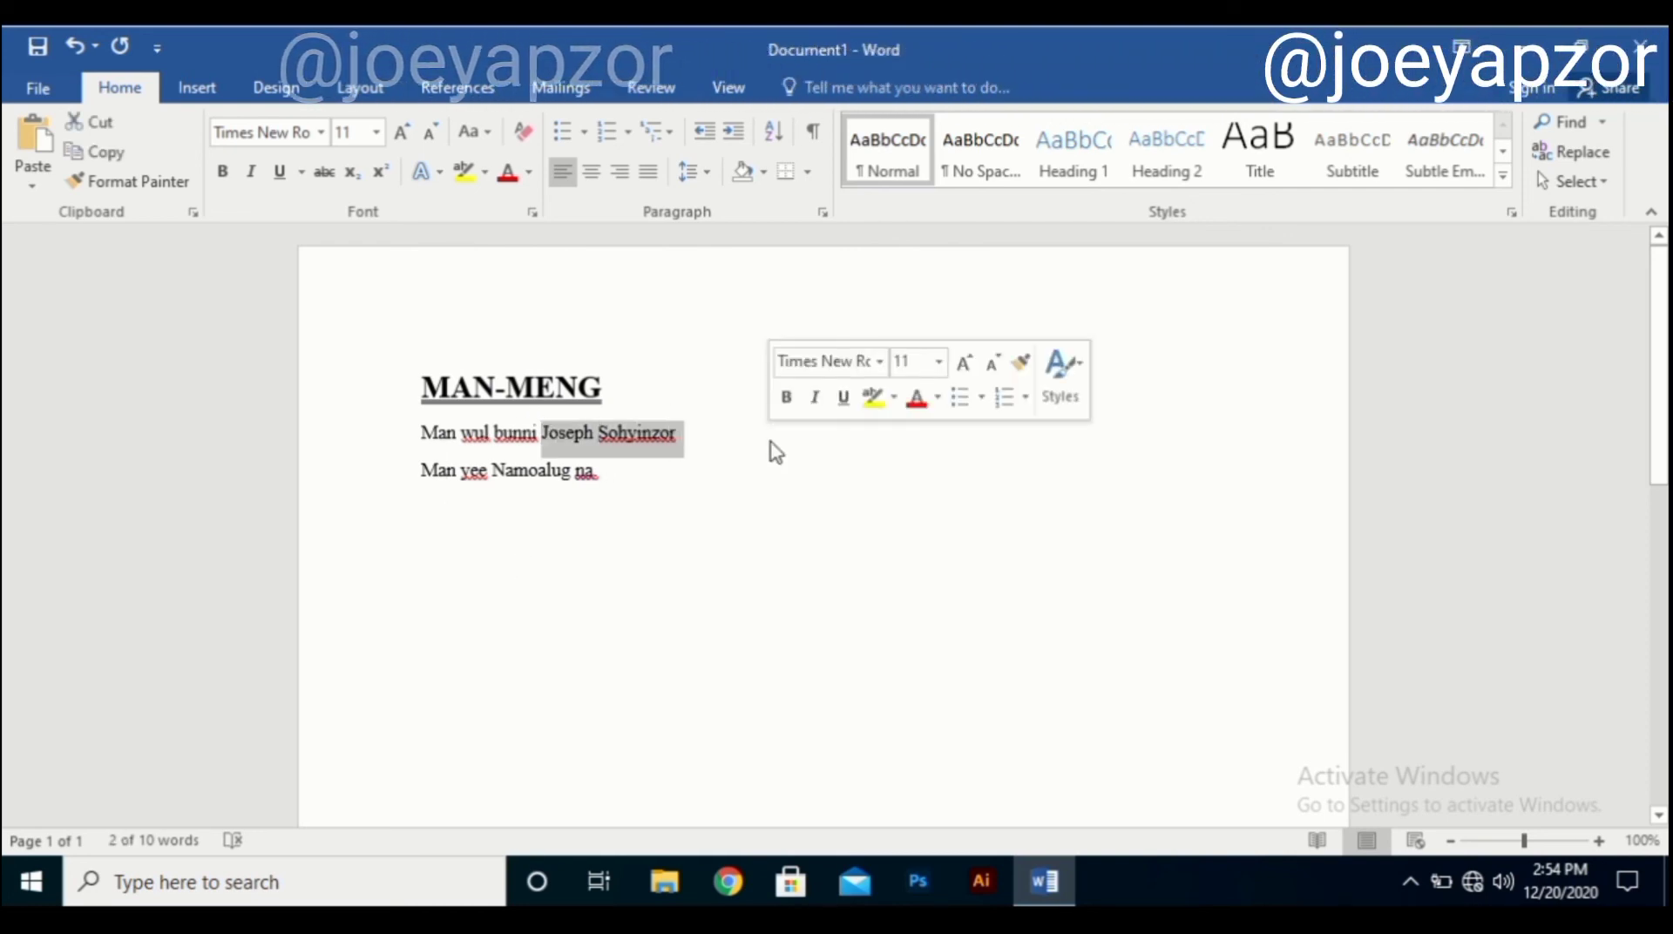
{"action": "left_click", "coordinate": [252, 173]}
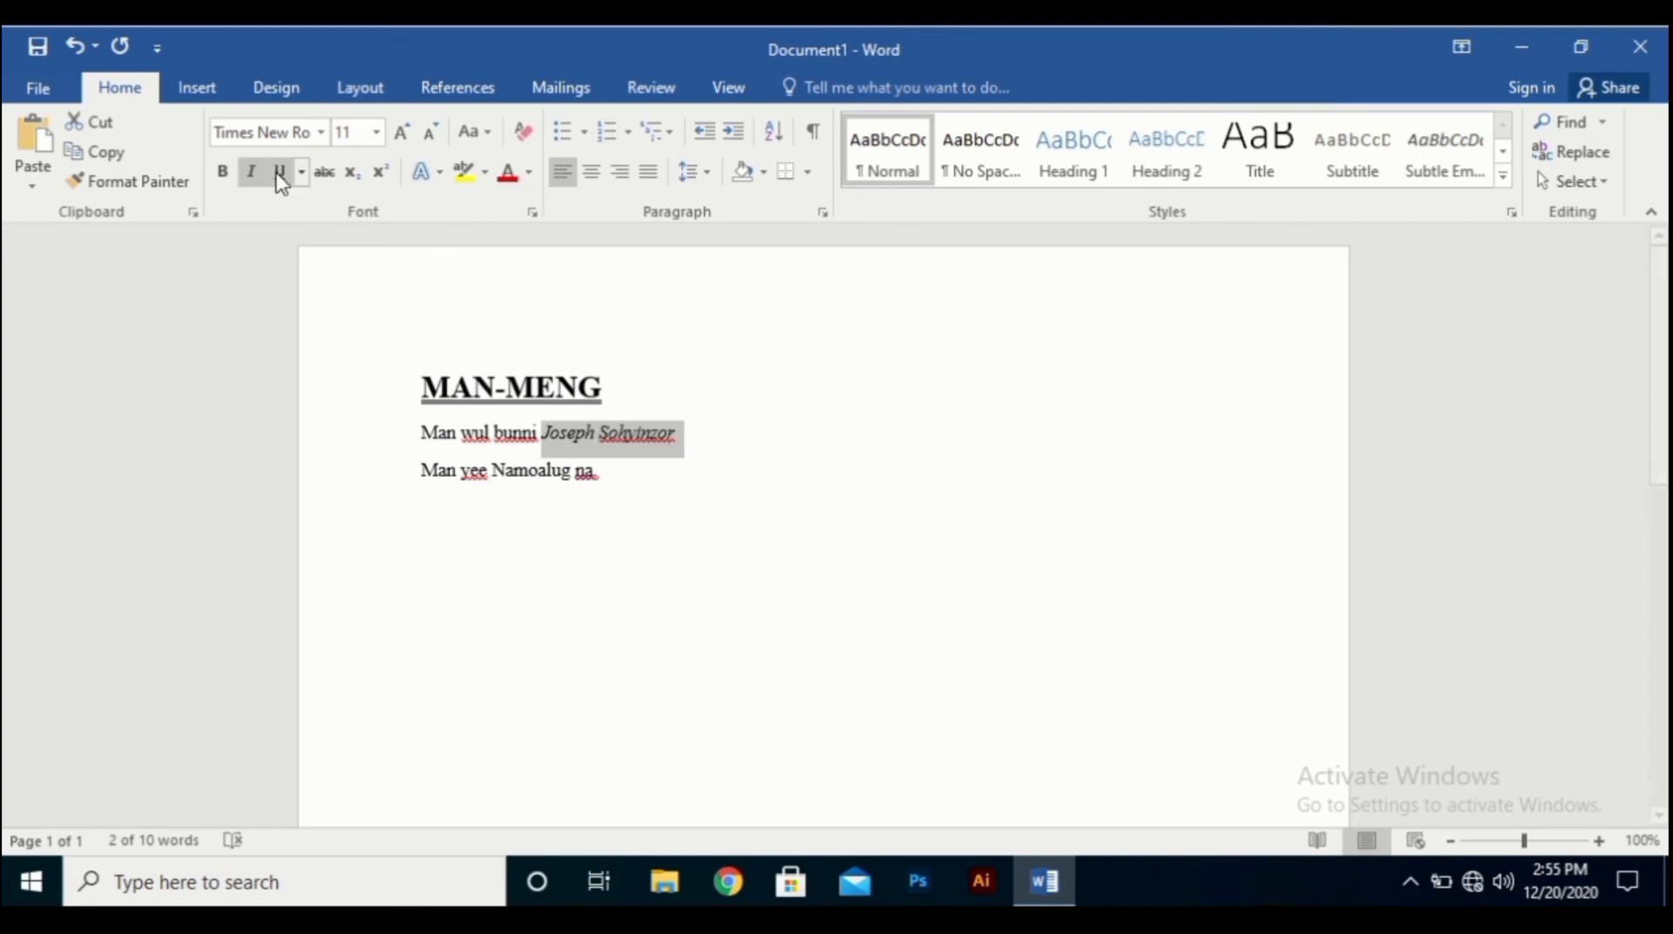
{"action": "left_click", "coordinate": [602, 472]}
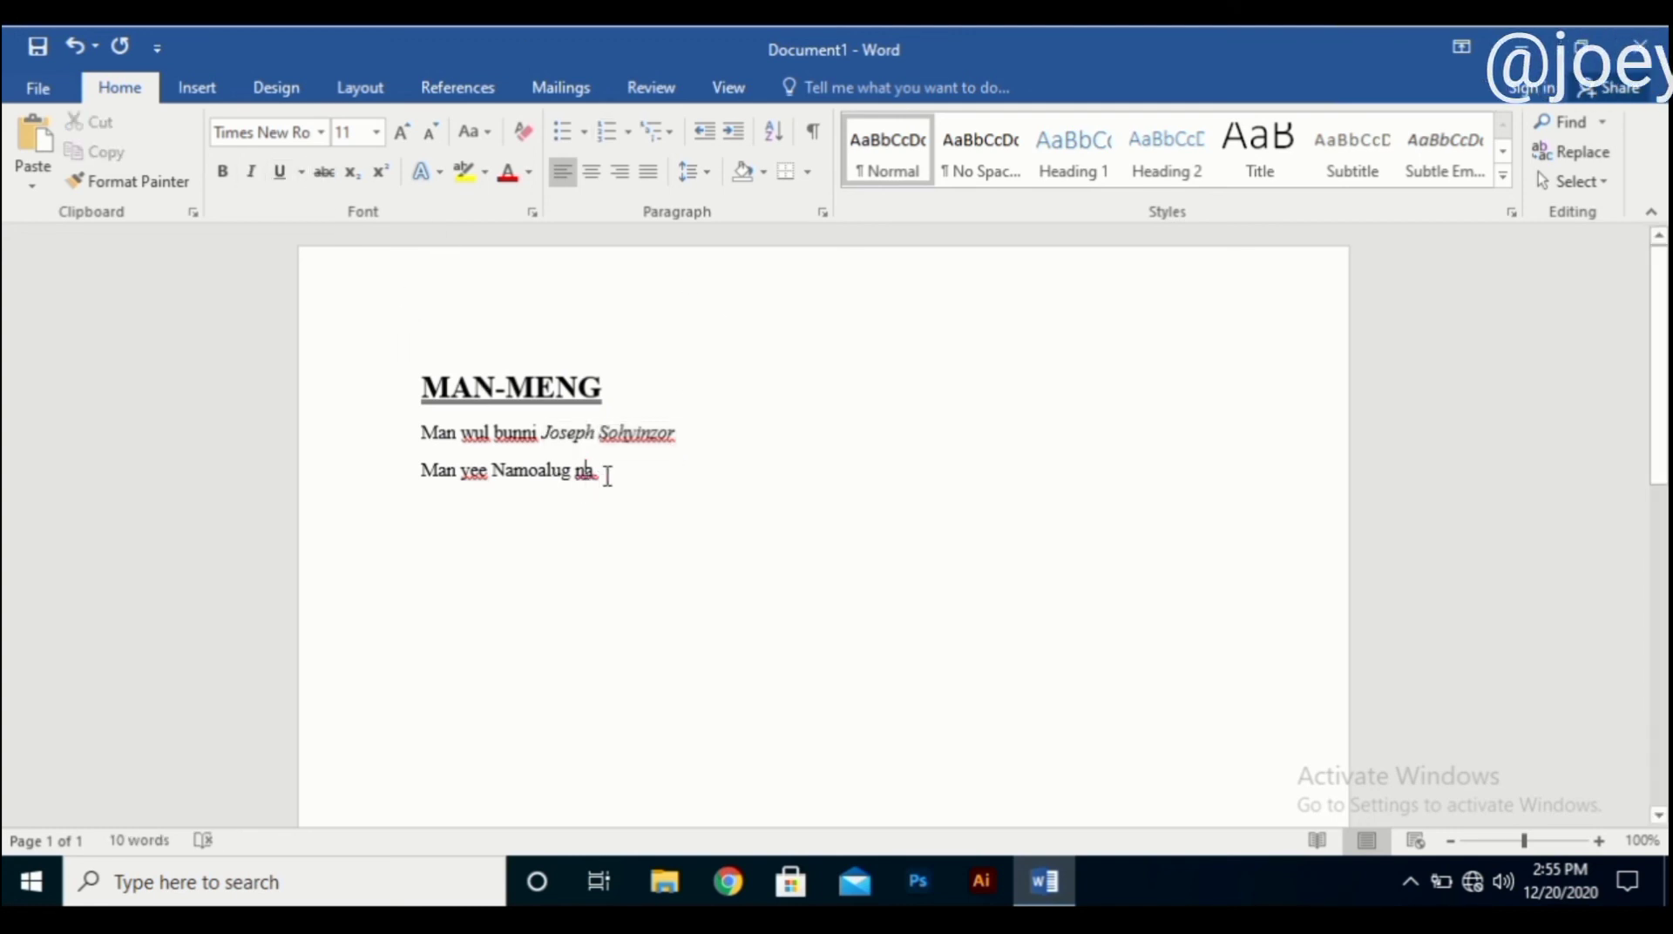
{"action": "left_click_drag", "start_coordinate": [602, 472], "coordinate": [577, 471]}
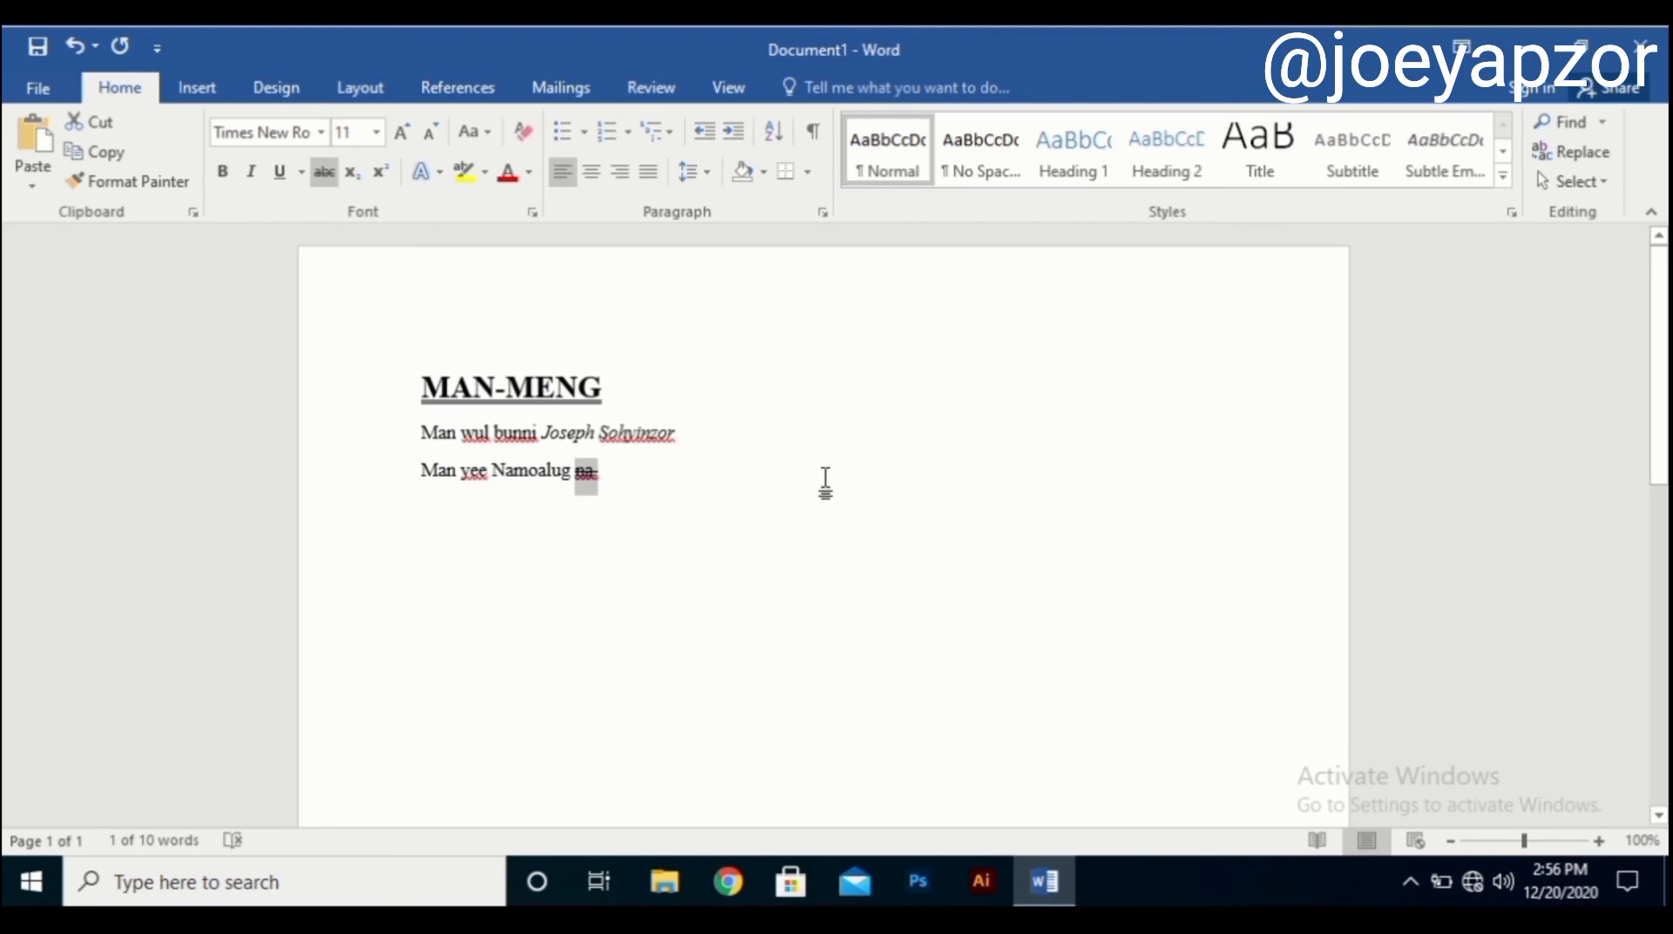
{"action": "left_click", "coordinate": [323, 171]}
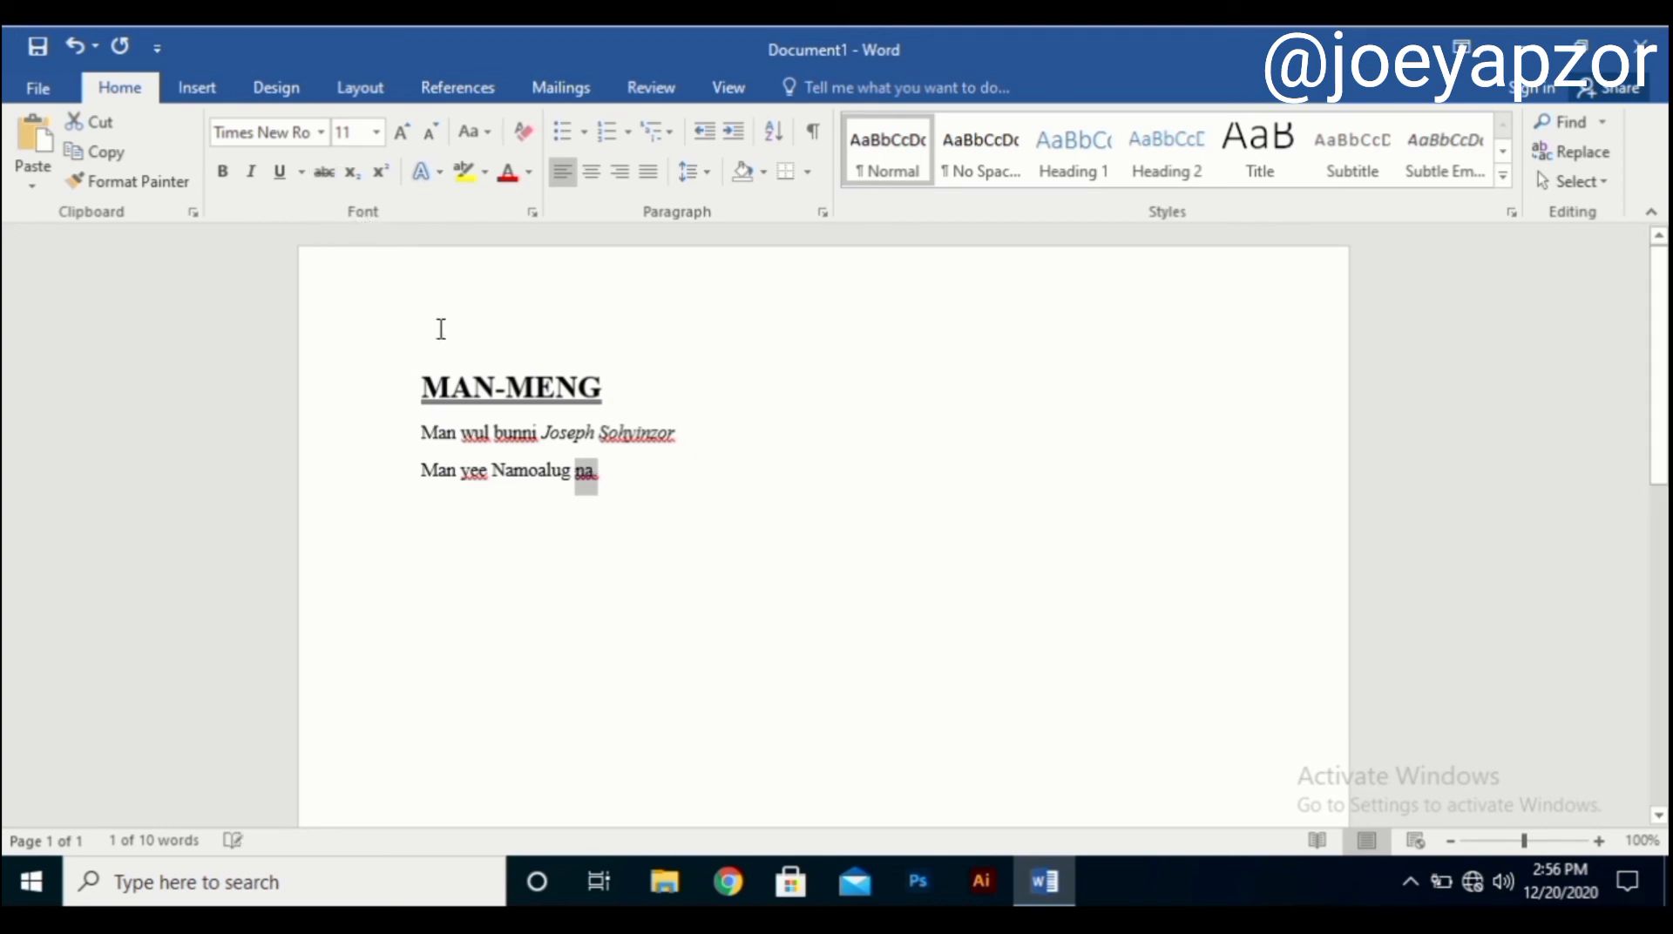